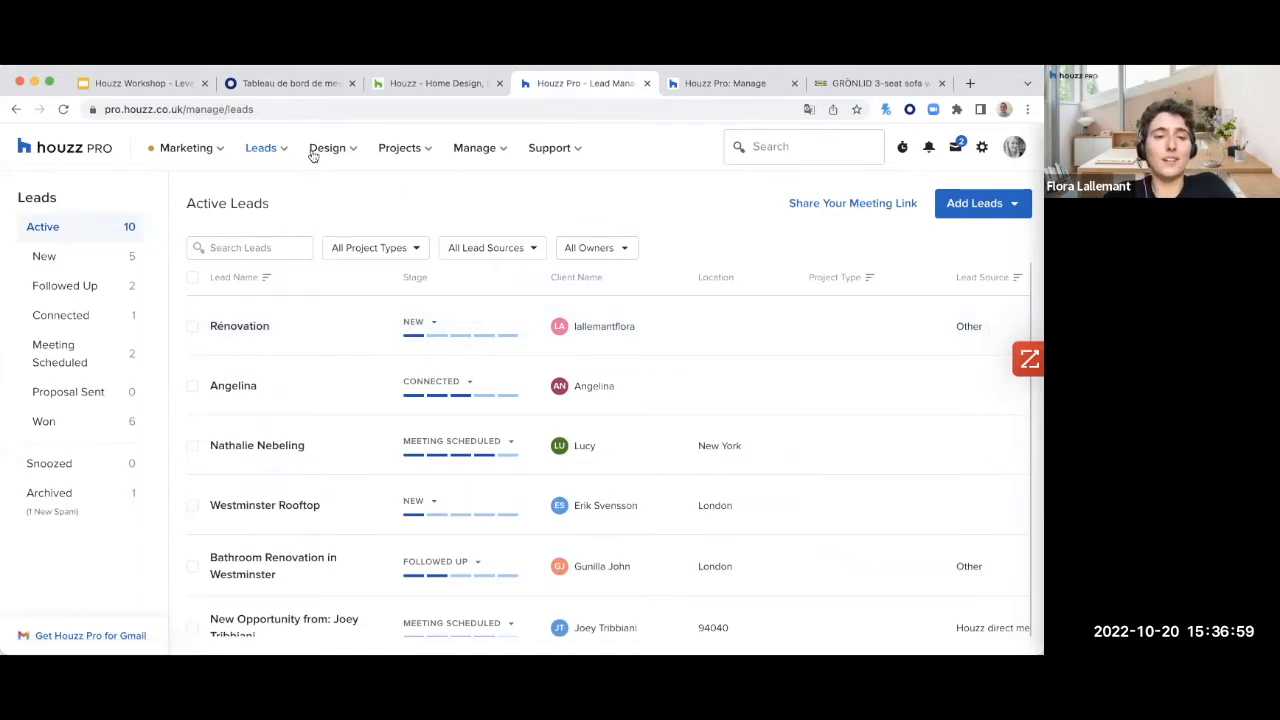
# Step: Open the Rénovation lead from the list of active leads
pyautogui.click(288, 149)
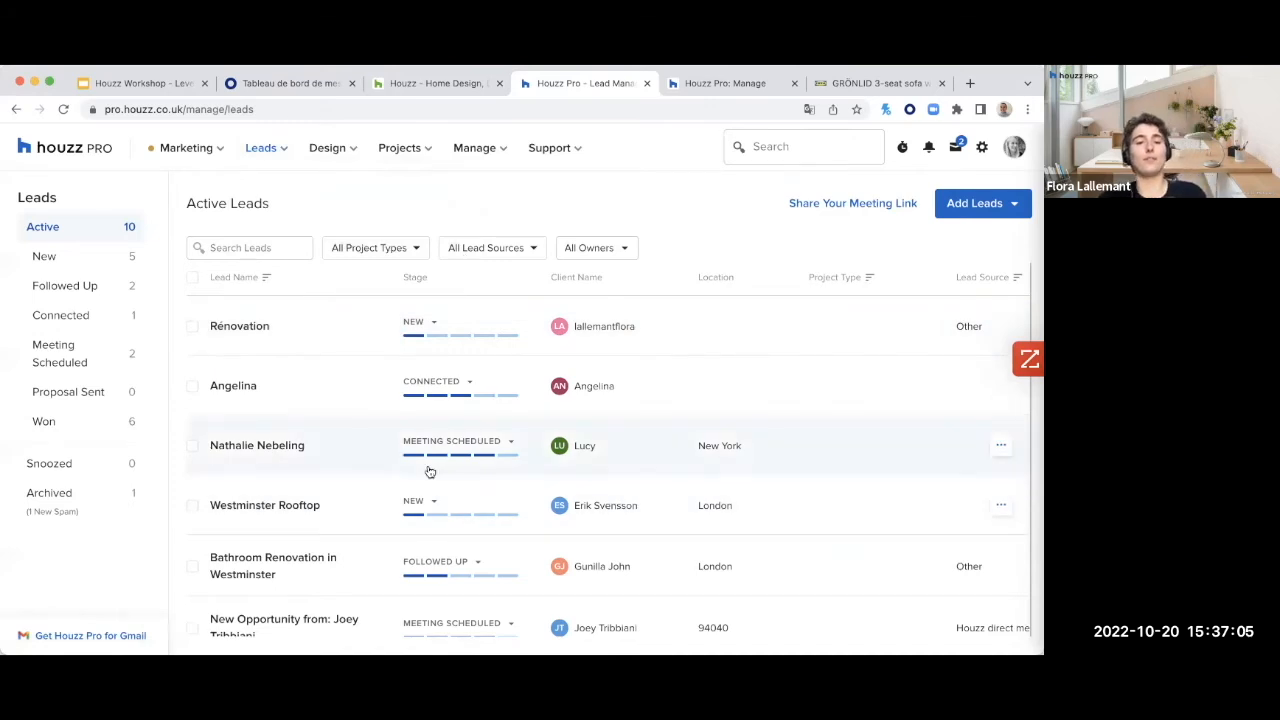
pyautogui.scroll(-3, 430, 471)
pyautogui.scroll(3, 443, 446)
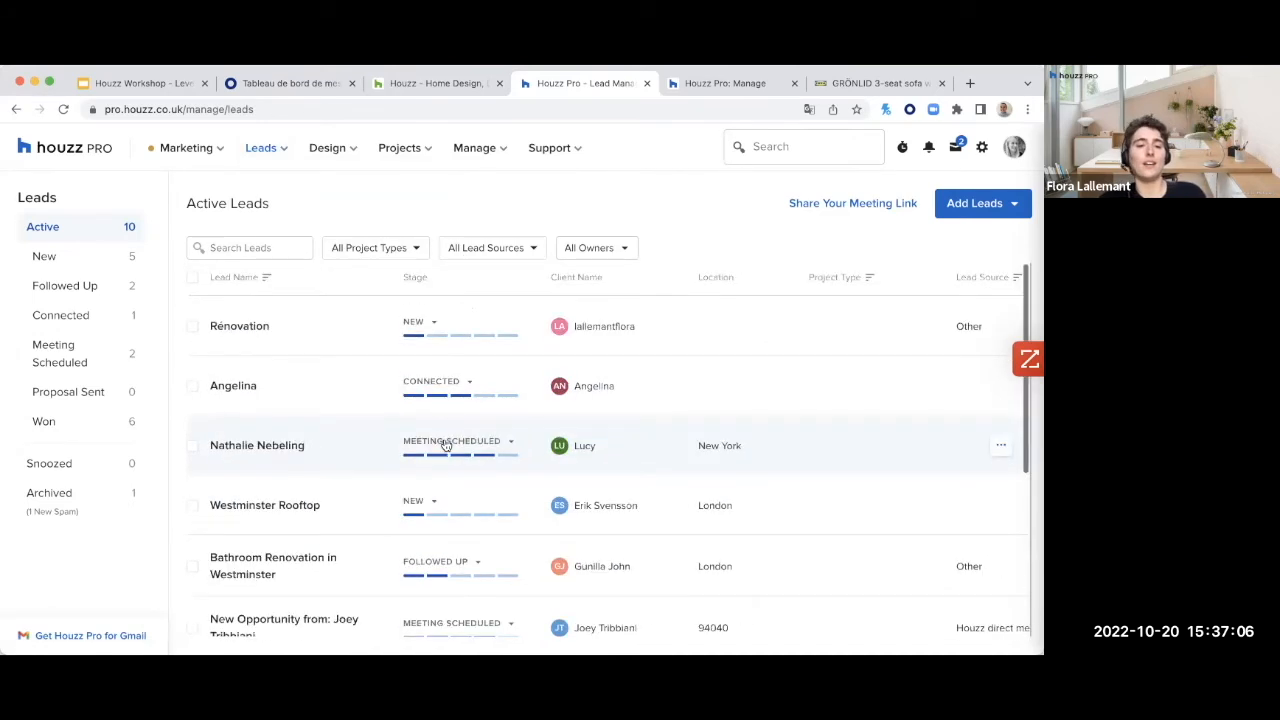
pyautogui.click(244, 330)
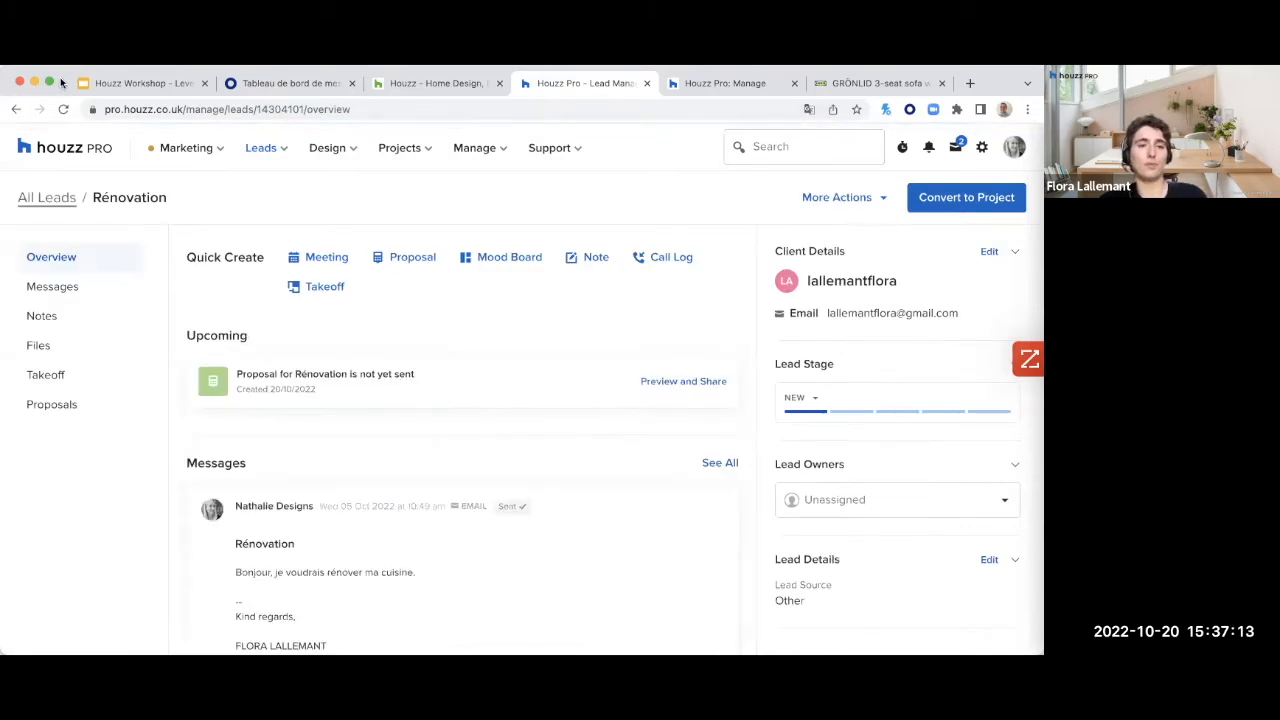
# Step: Go to the lead's proposals and open the draft Proposal for Rénovation for editing
pyautogui.click(63, 404)
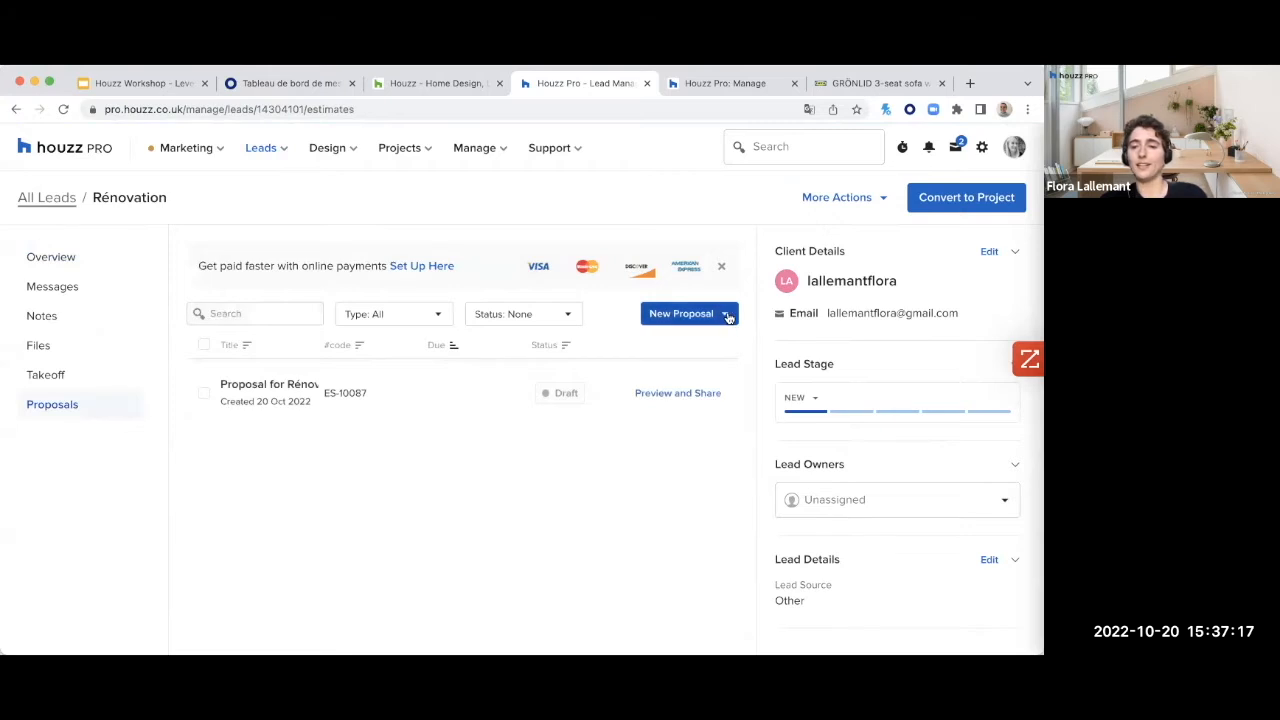
pyautogui.click(727, 315)
pyautogui.click(308, 470)
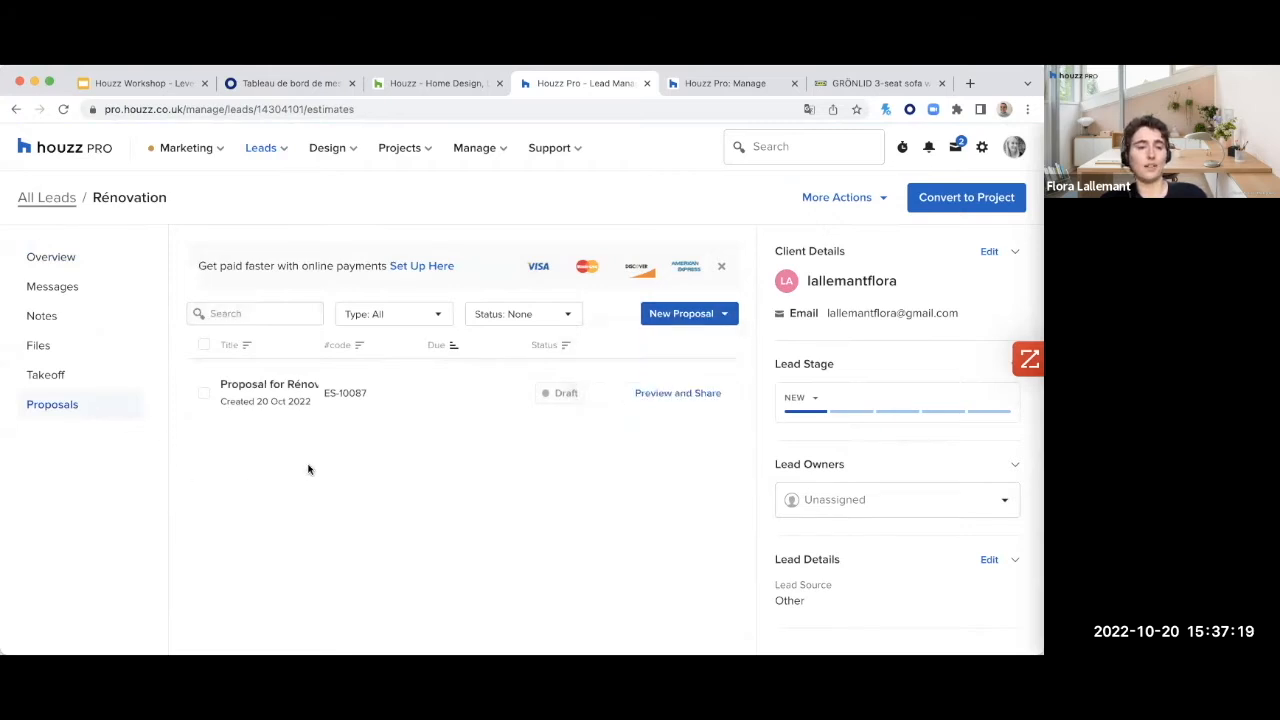
pyautogui.click(256, 392)
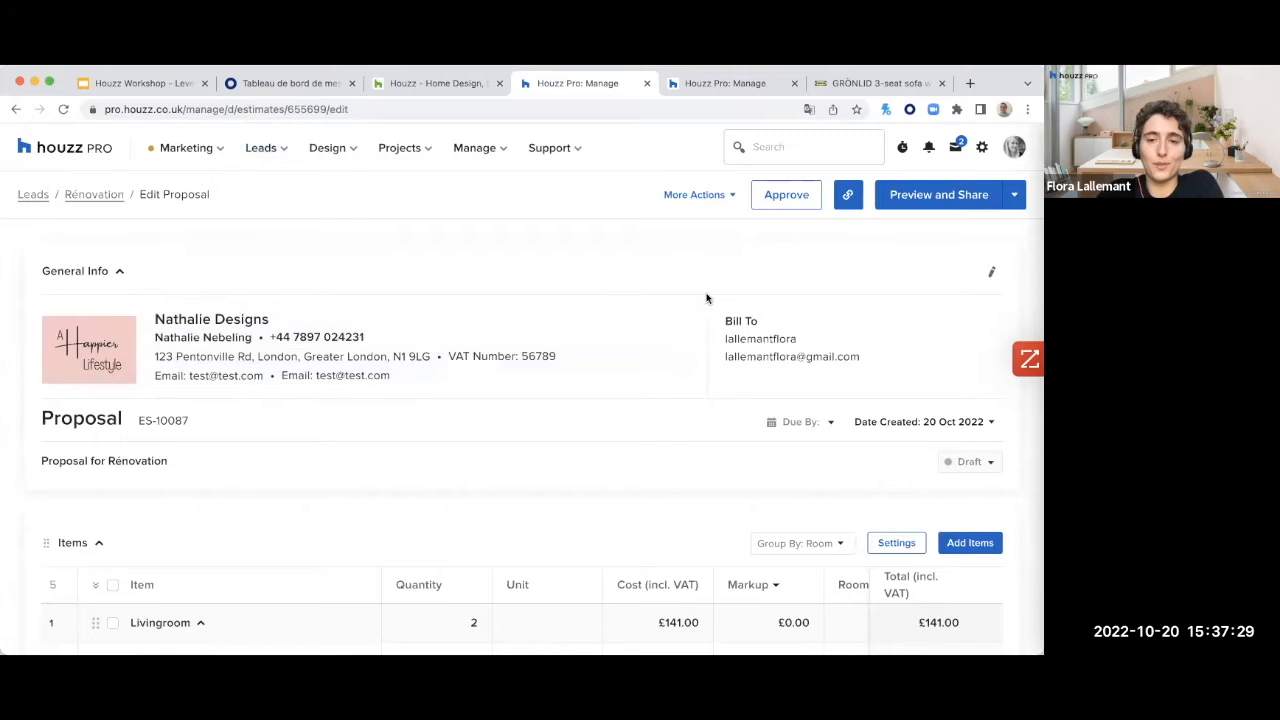
# Step: Review the proposal's general information, billing details and available status options
pyautogui.scroll(-1, 697, 272)
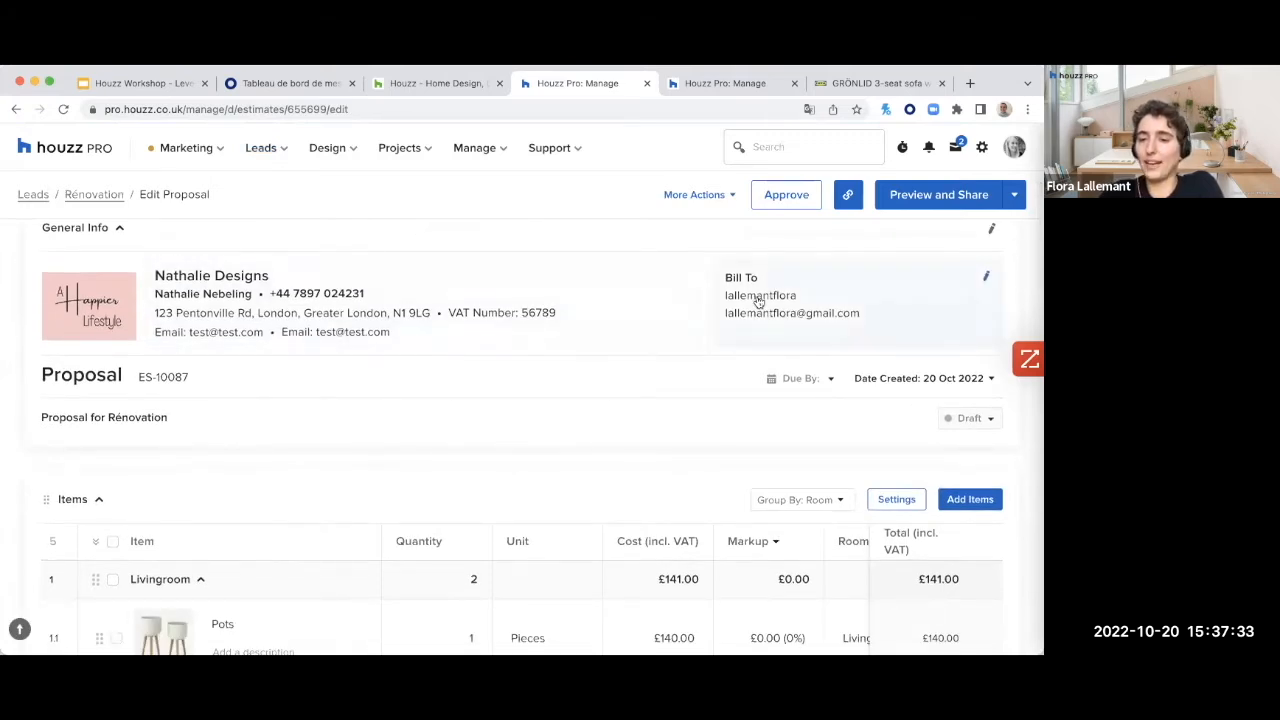
pyautogui.scroll(-1, 657, 377)
pyautogui.scroll(-1, 657, 377)
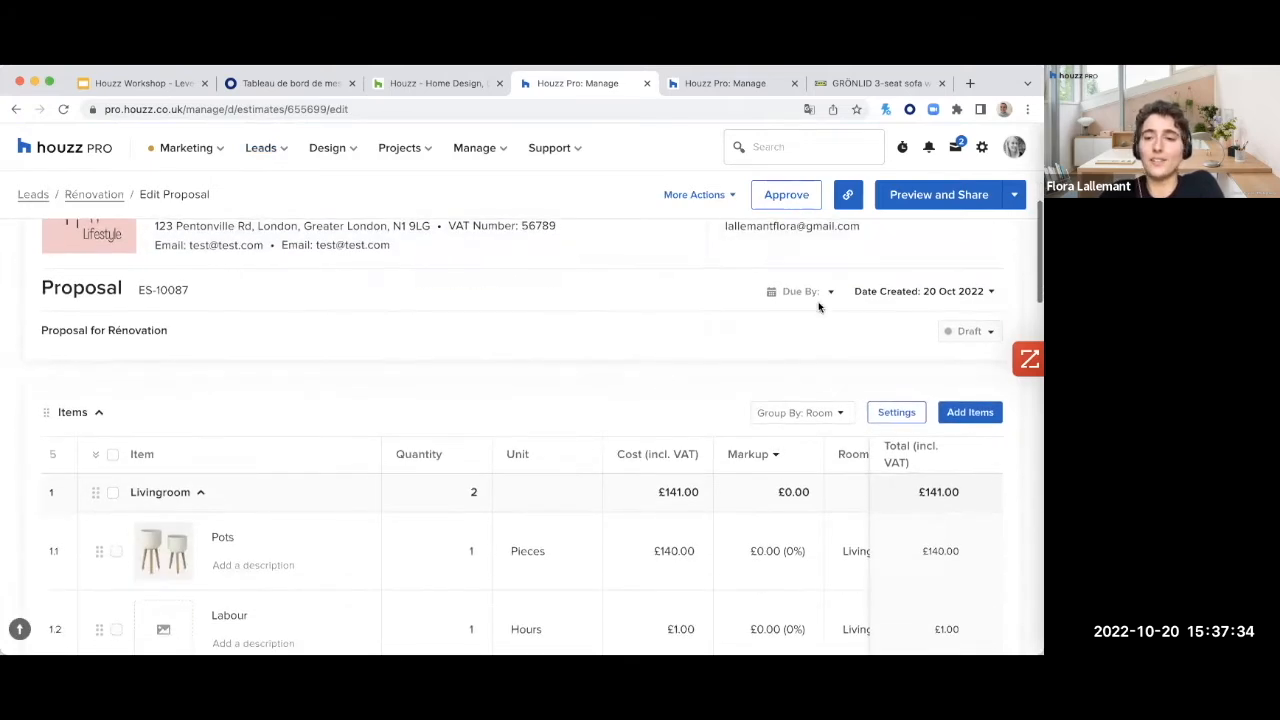
pyautogui.click(989, 332)
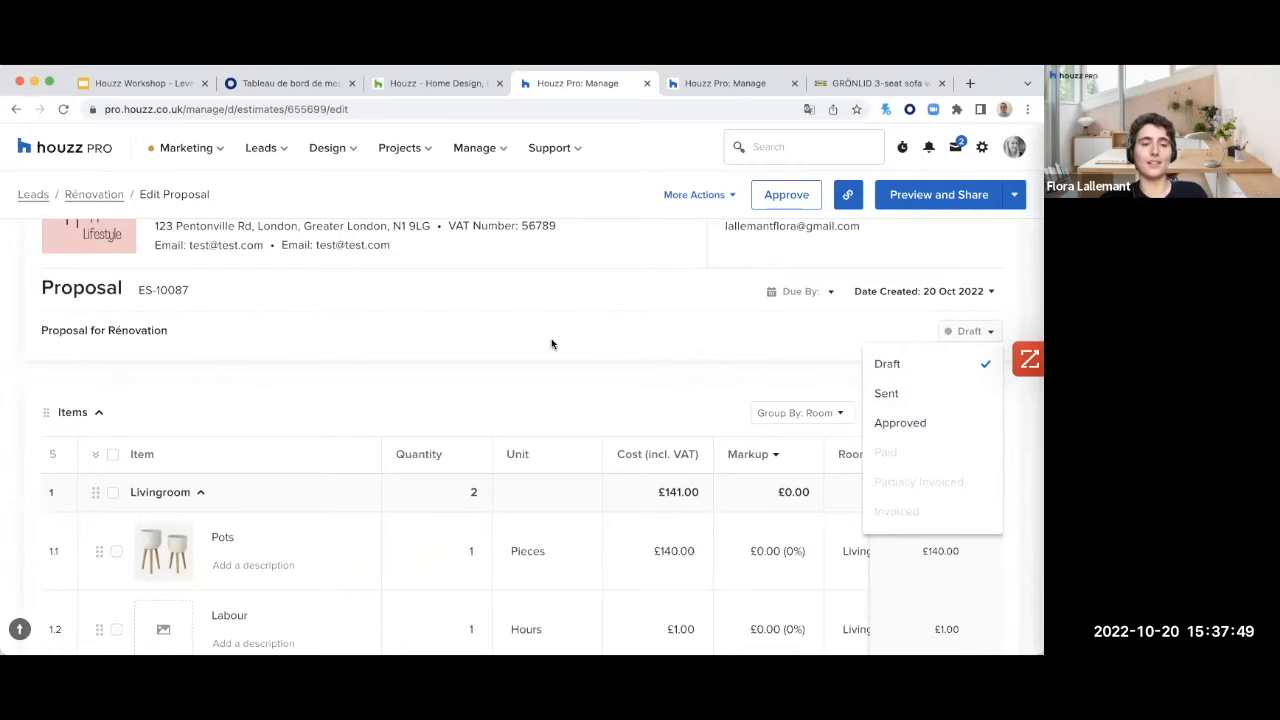
pyautogui.scroll(1, 614, 417)
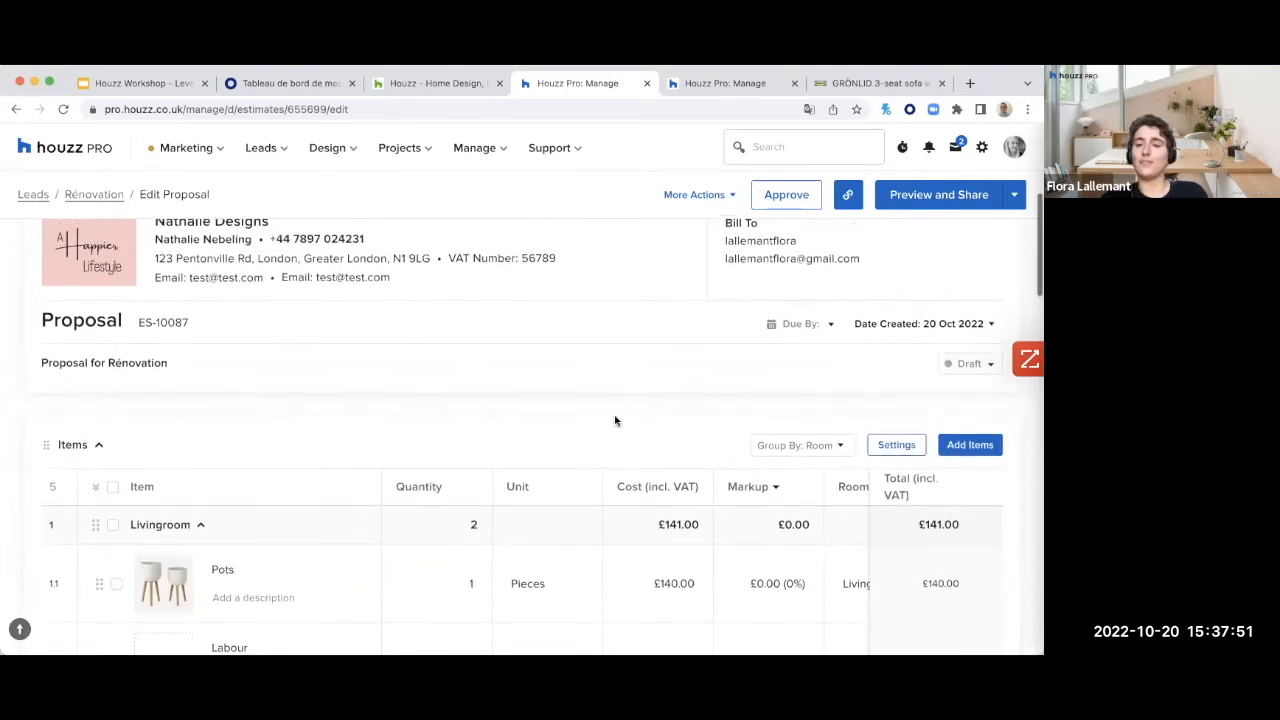
pyautogui.scroll(1, 698, 338)
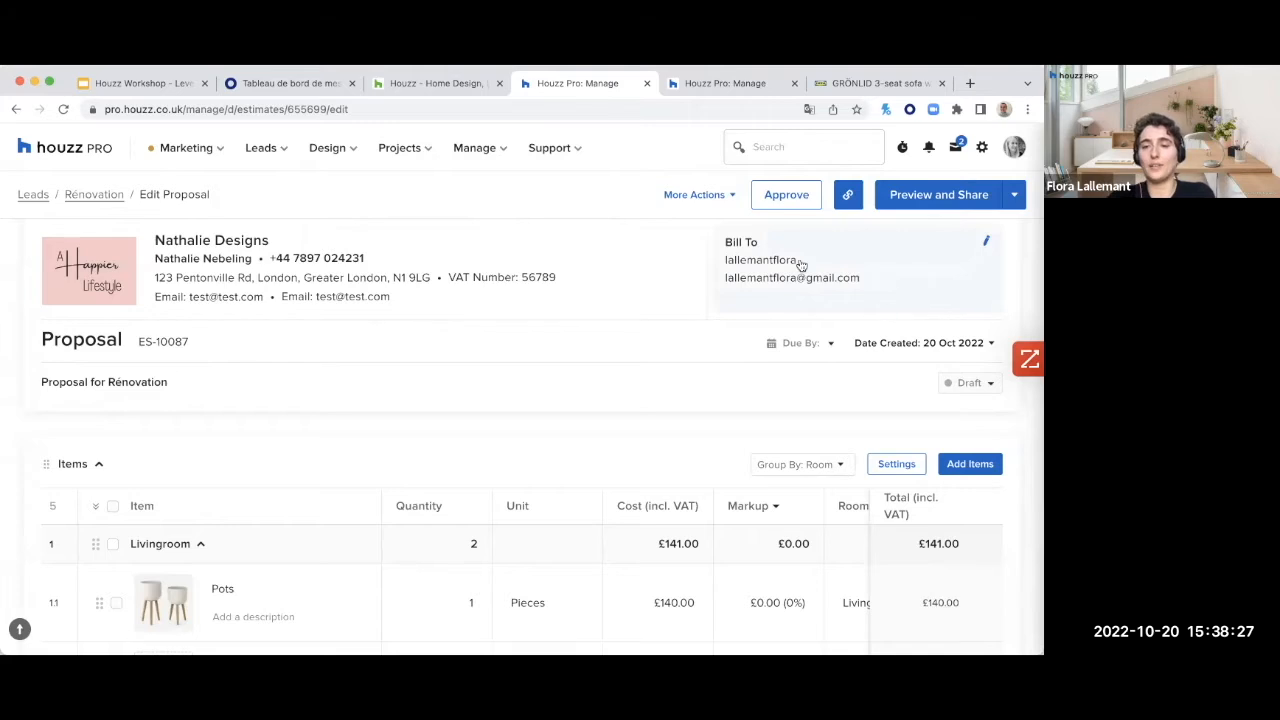
# Step: Look through the proposal's items, payments, files, terms and conditions, memo and signature sections
pyautogui.scroll(-2, 543, 426)
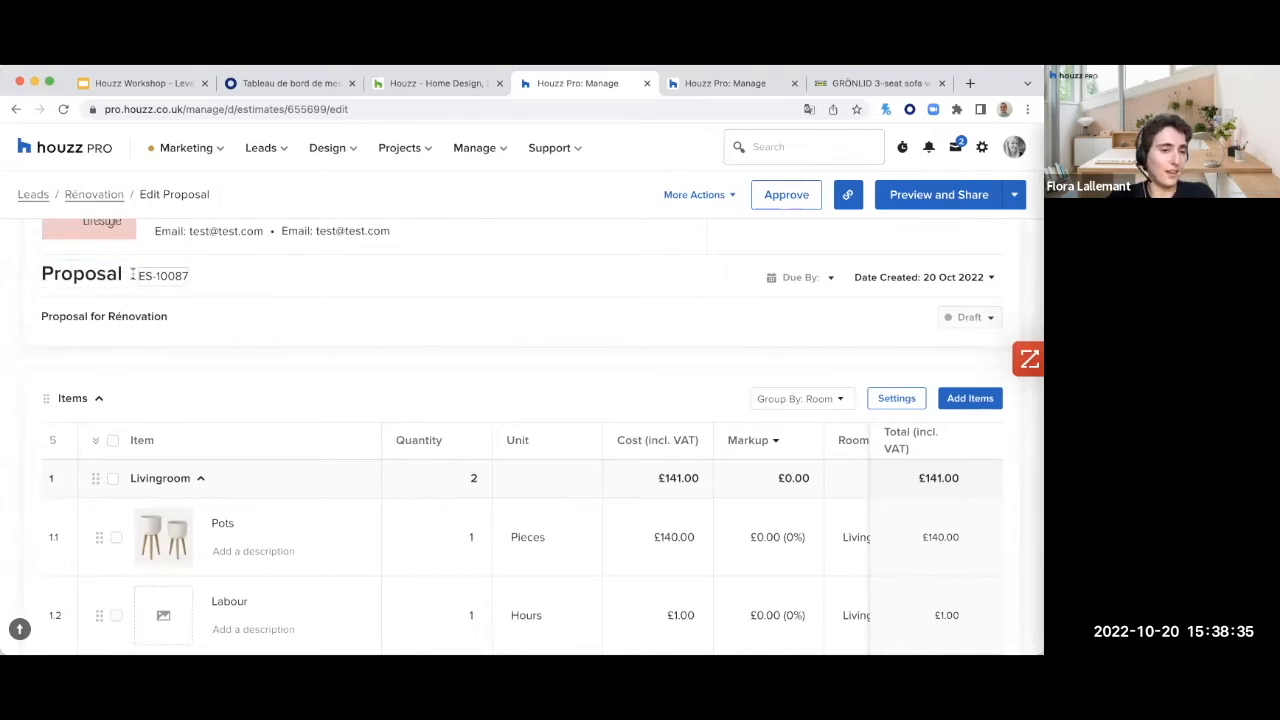
pyautogui.scroll(-3, 20, 367)
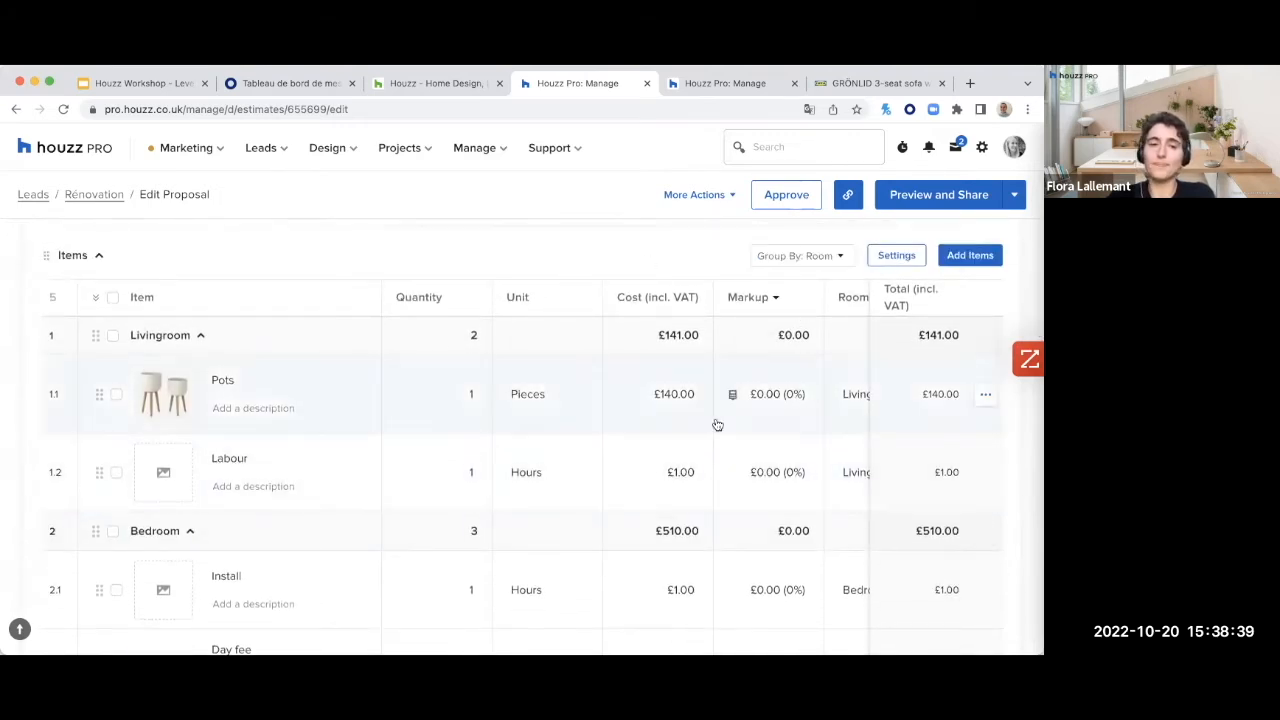
pyautogui.scroll(-10, 5, 420)
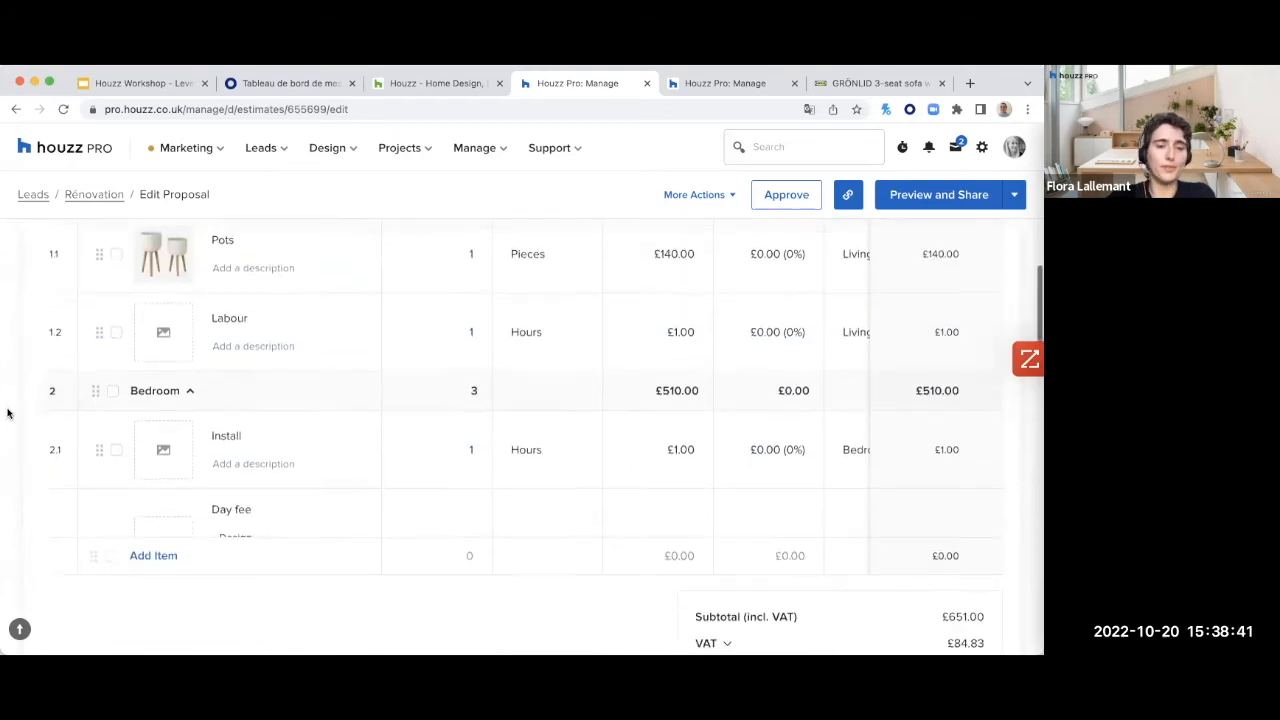
pyautogui.scroll(-2, 8, 412)
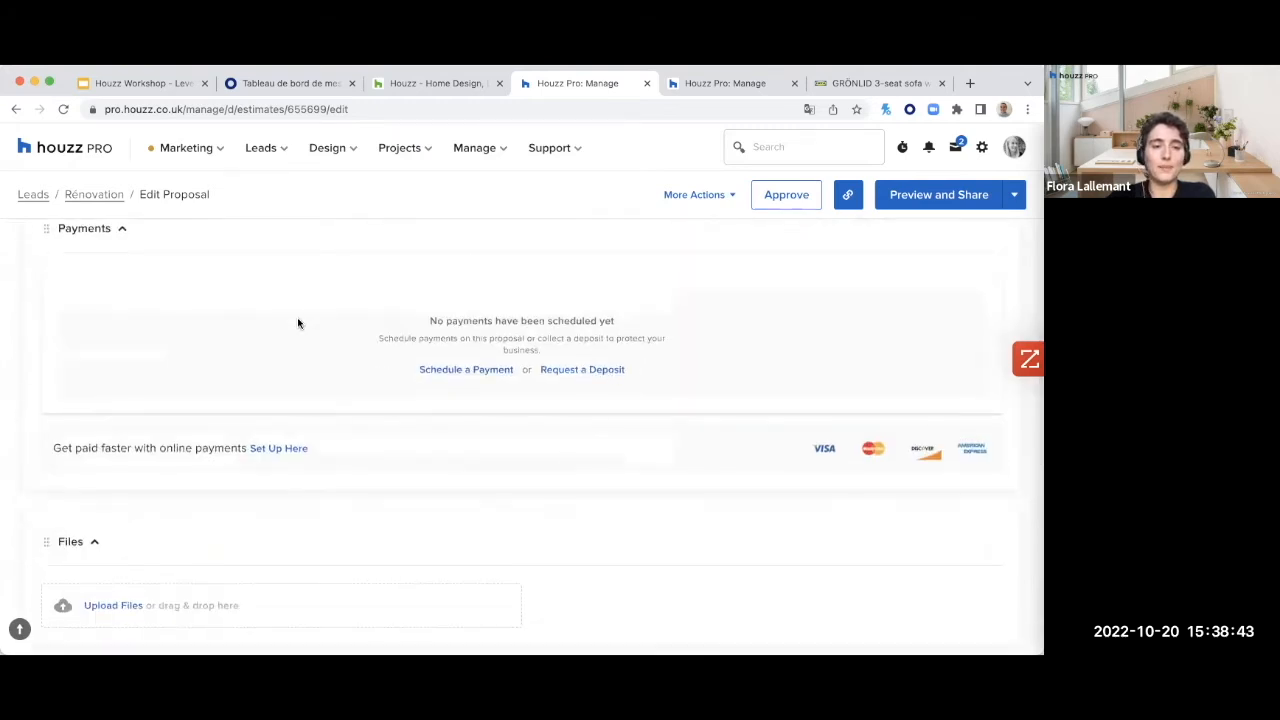
pyautogui.scroll(-3, 40, 448)
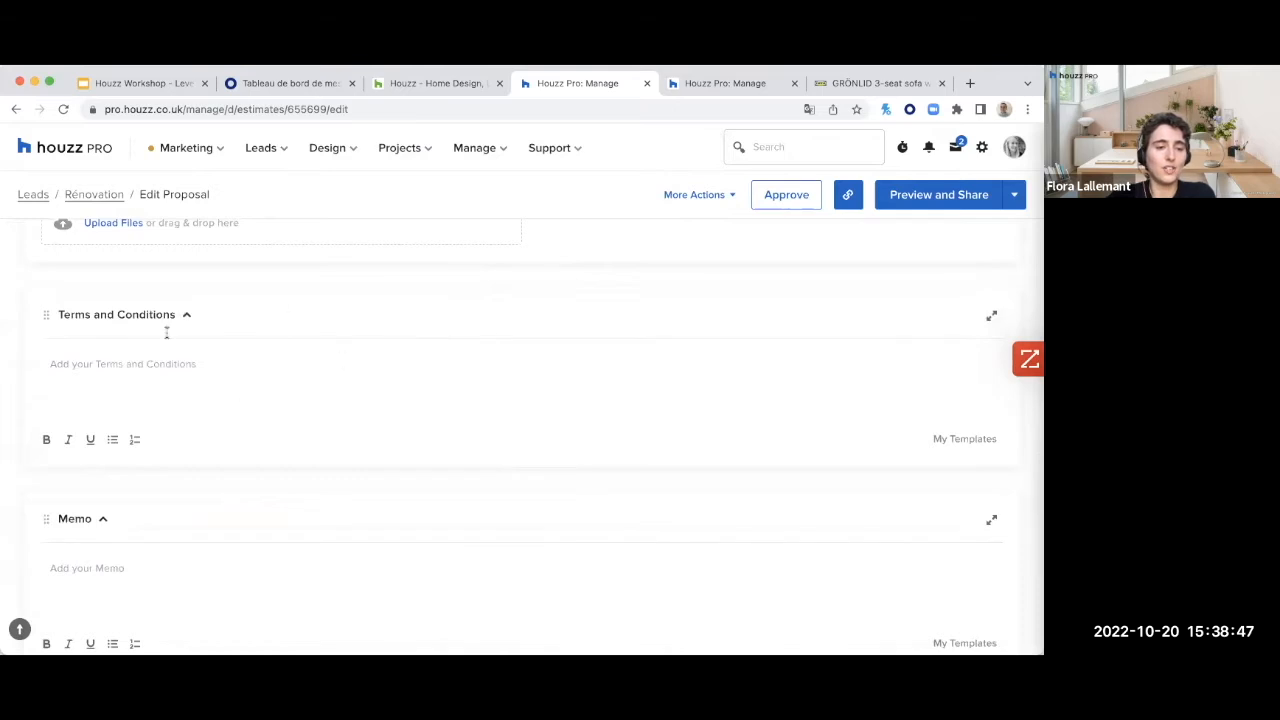
pyautogui.scroll(-3, 166, 332)
pyautogui.scroll(-2, 195, 360)
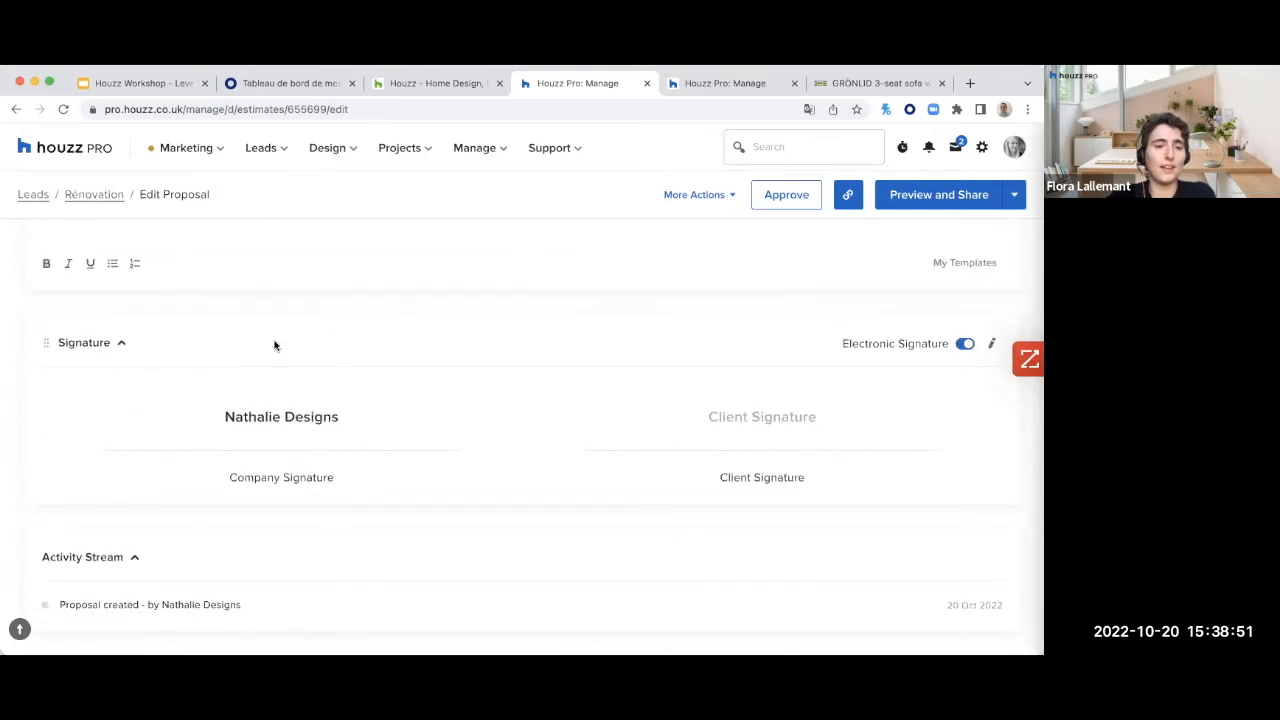
# Step: Try to reorder the Memo section within the proposal
pyautogui.scroll(3, 274, 345)
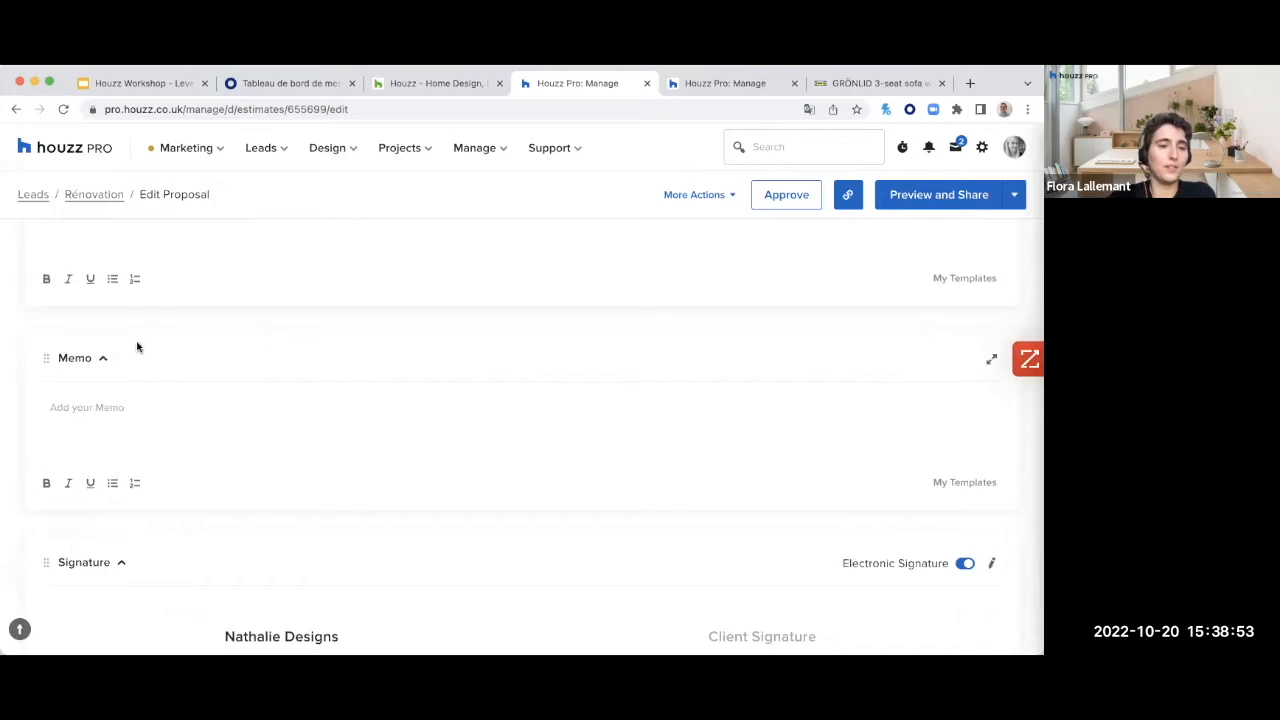
pyautogui.scroll(1, 137, 347)
pyautogui.moveTo(35, 378); pyautogui.dragTo(55, 467)
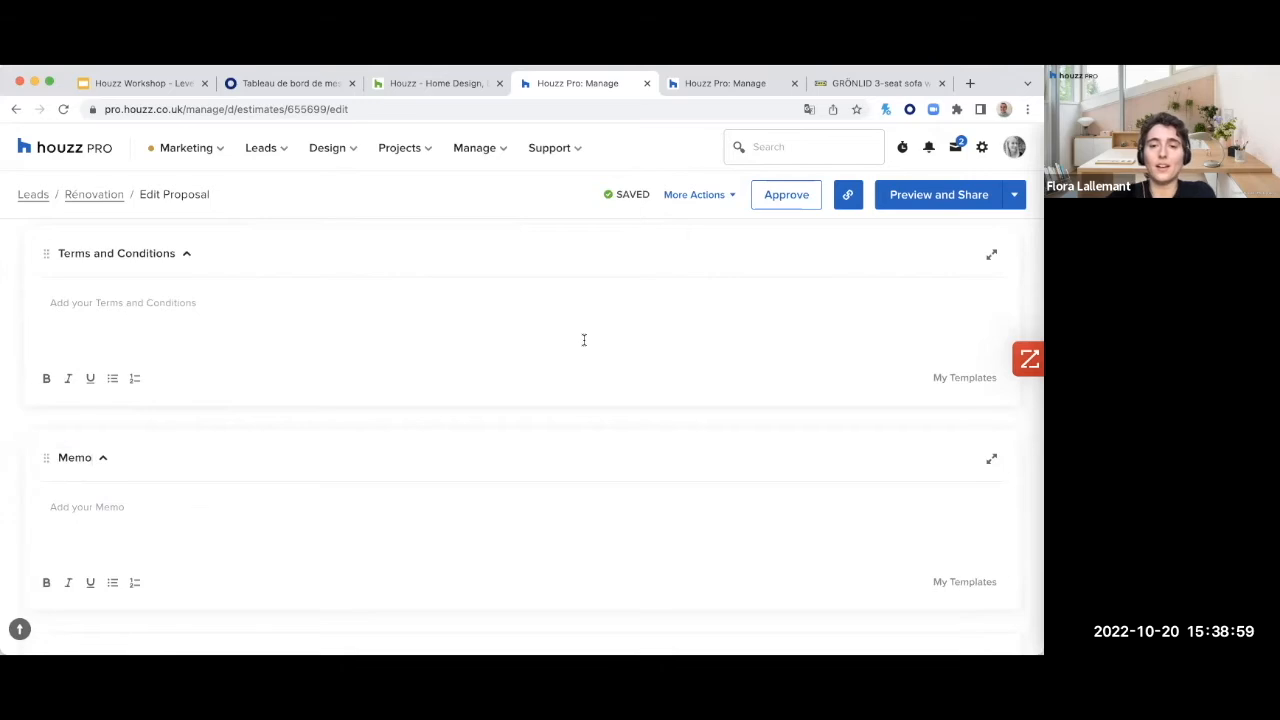
# Step: Open the library for adding items to the proposal and browse its saved products and services
pyautogui.scroll(3, 584, 340)
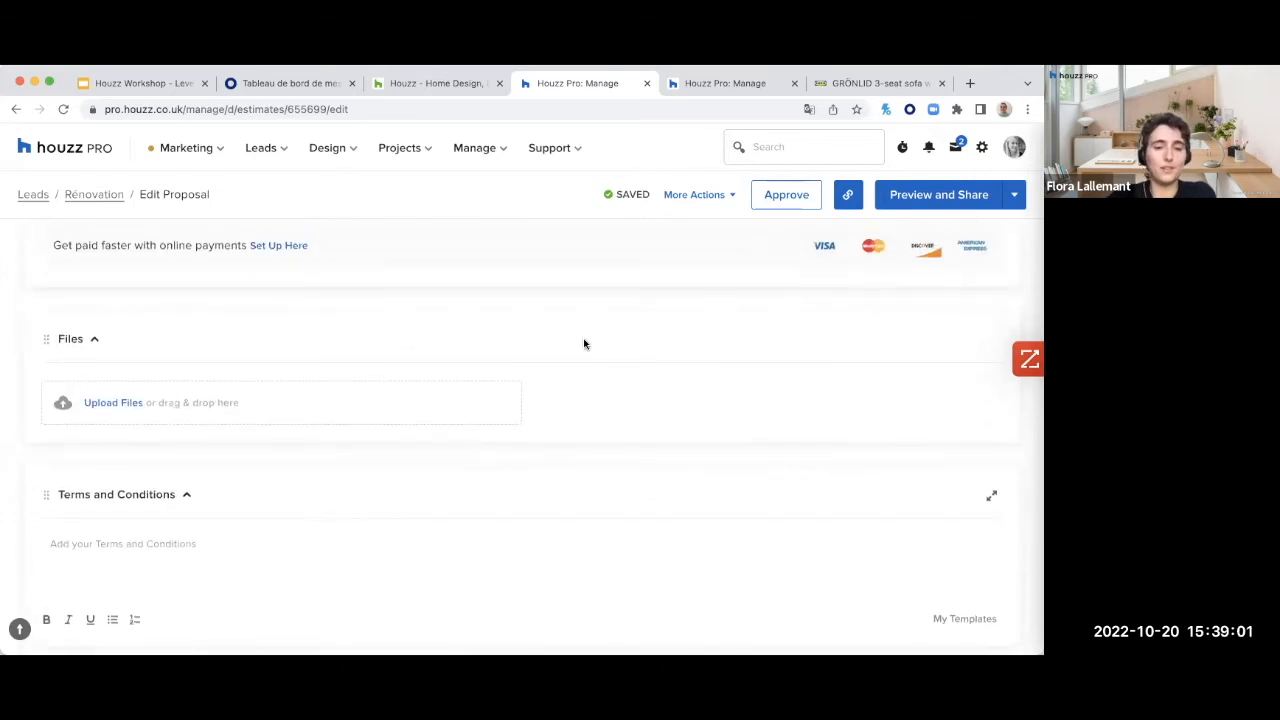
pyautogui.scroll(5, 730, 345)
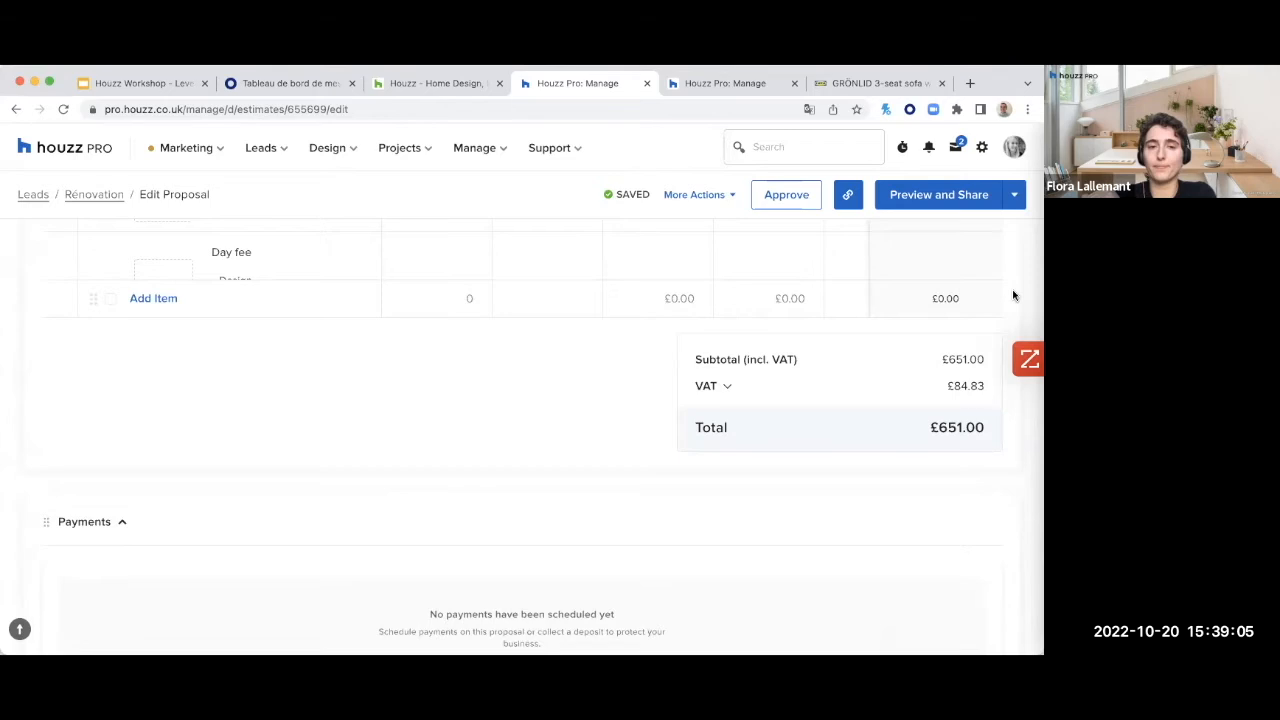
pyautogui.scroll(3, 1017, 299)
pyautogui.scroll(2, 1012, 301)
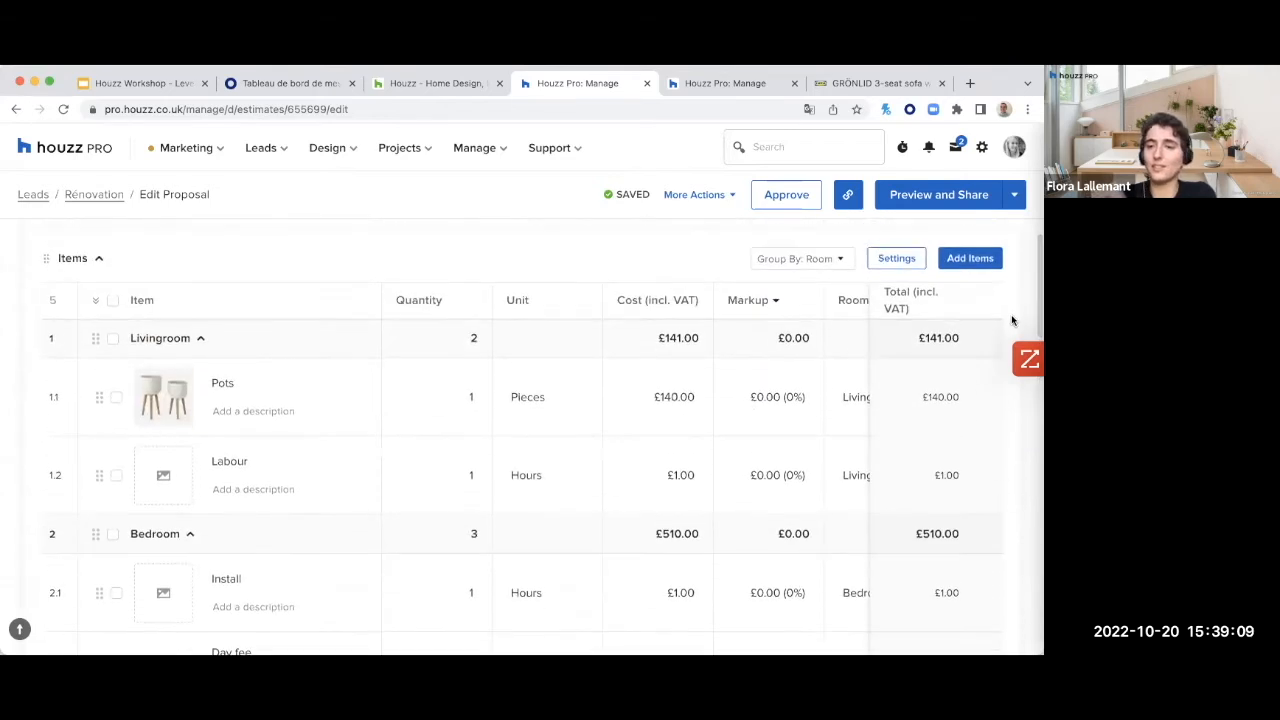
pyautogui.scroll(-1, 1012, 316)
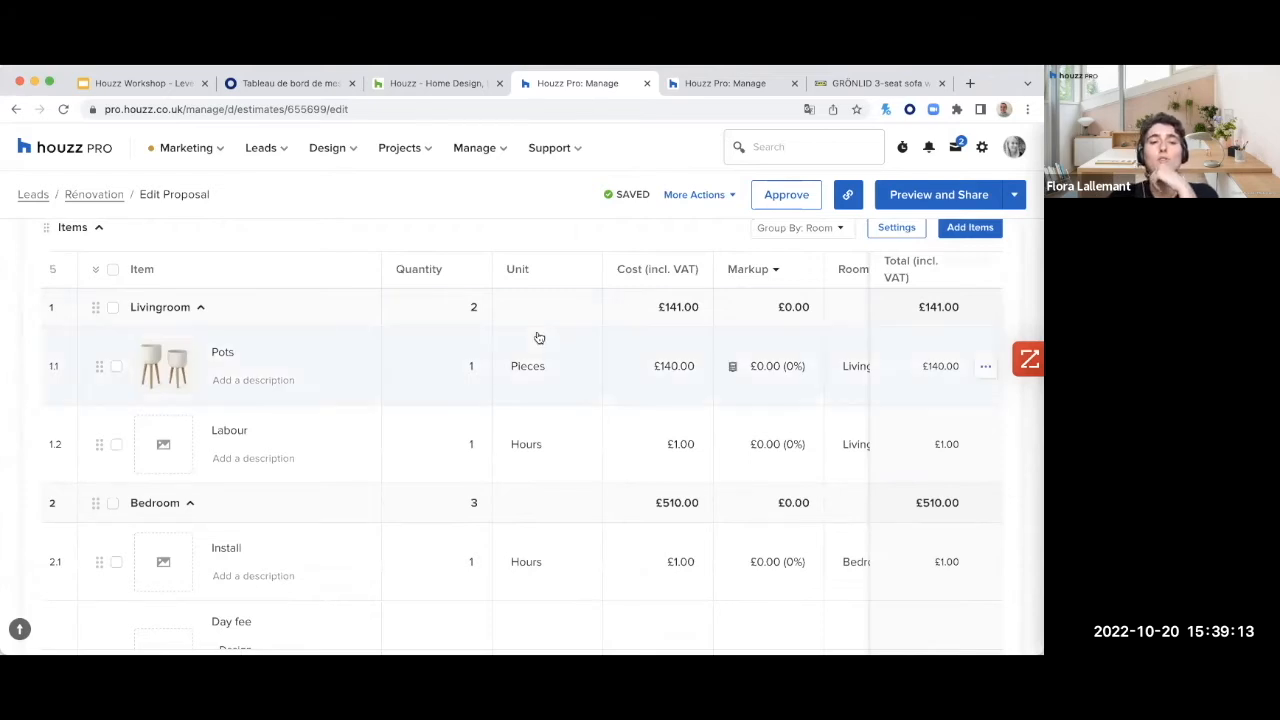
pyautogui.click(970, 228)
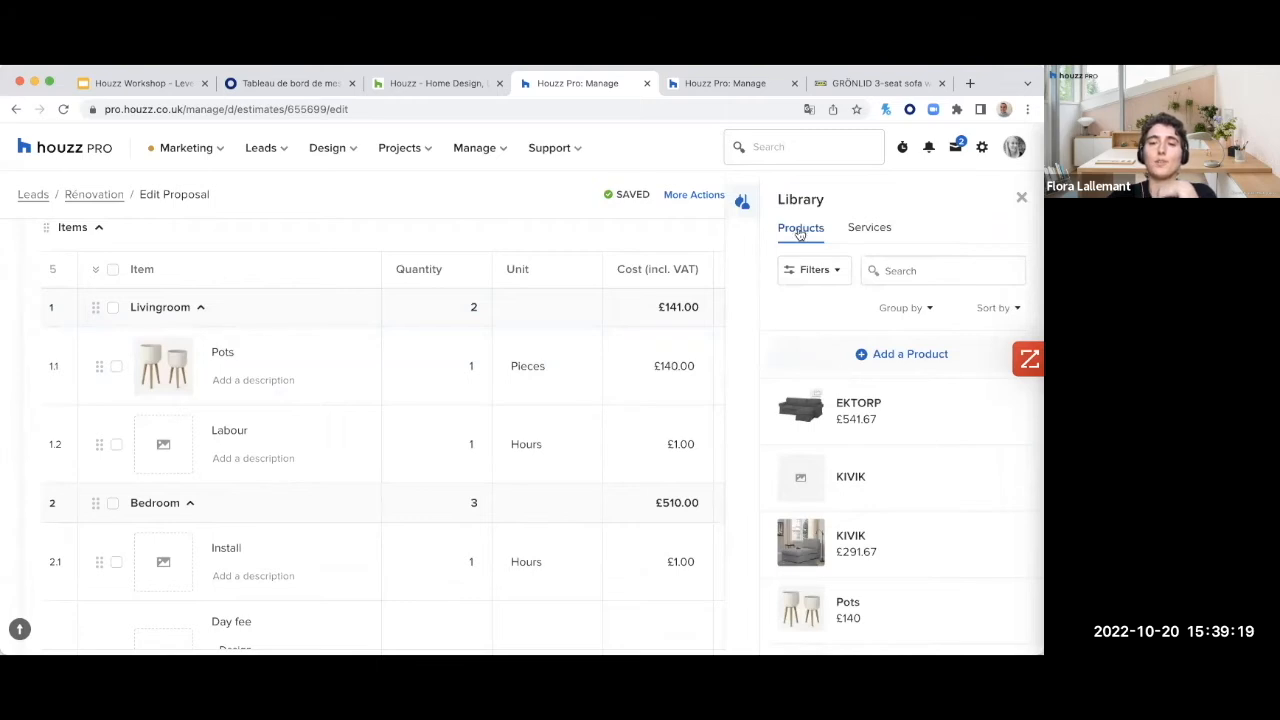
pyautogui.click(884, 237)
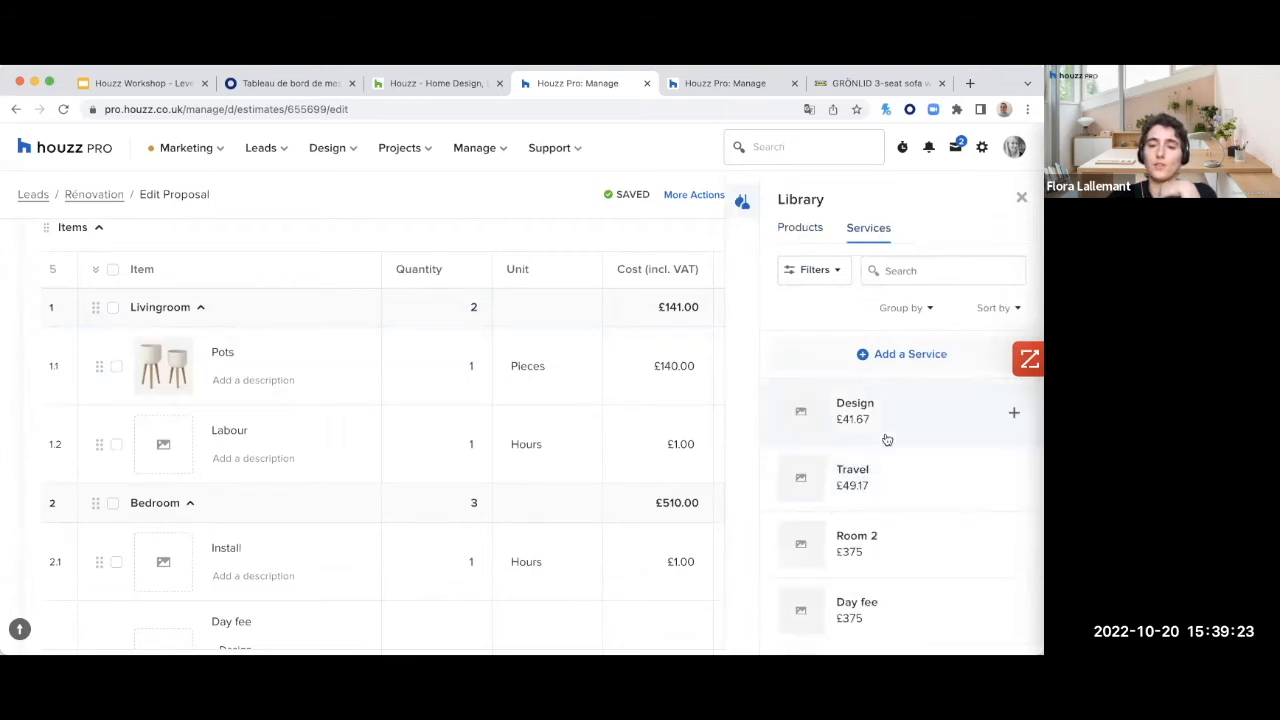
pyautogui.scroll(-1, 886, 437)
pyautogui.scroll(1, 886, 438)
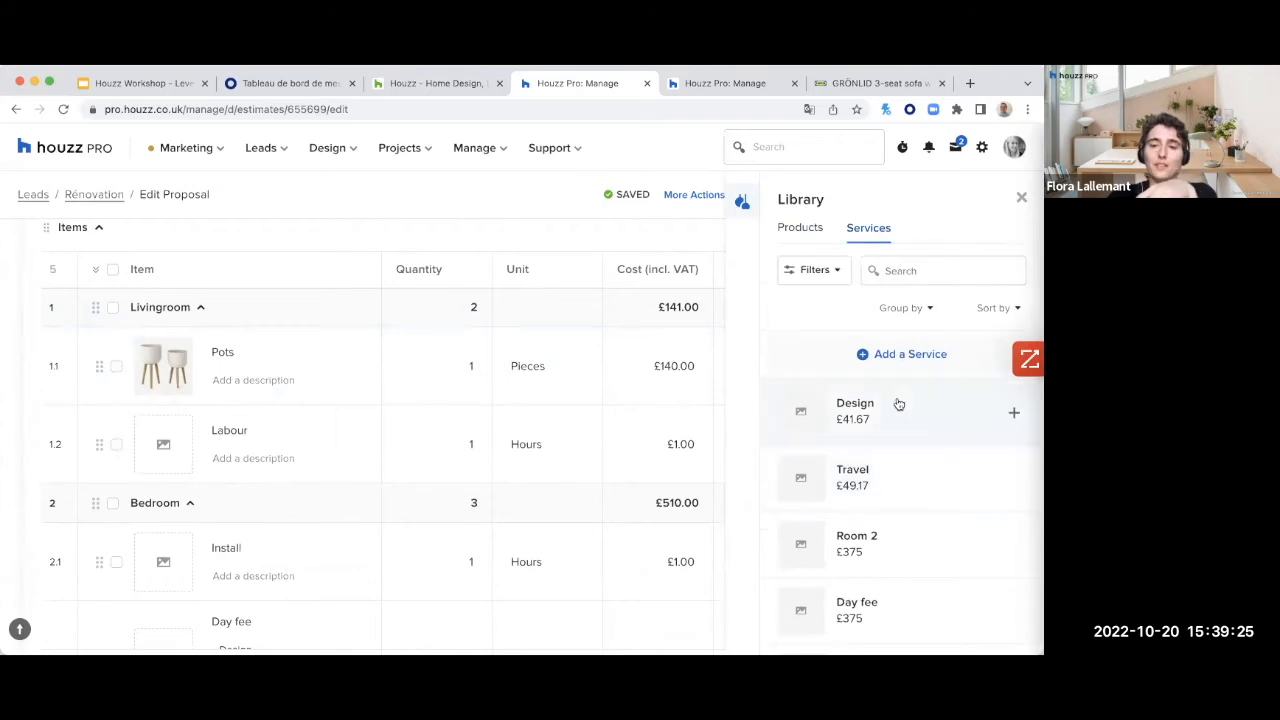
pyautogui.click(810, 232)
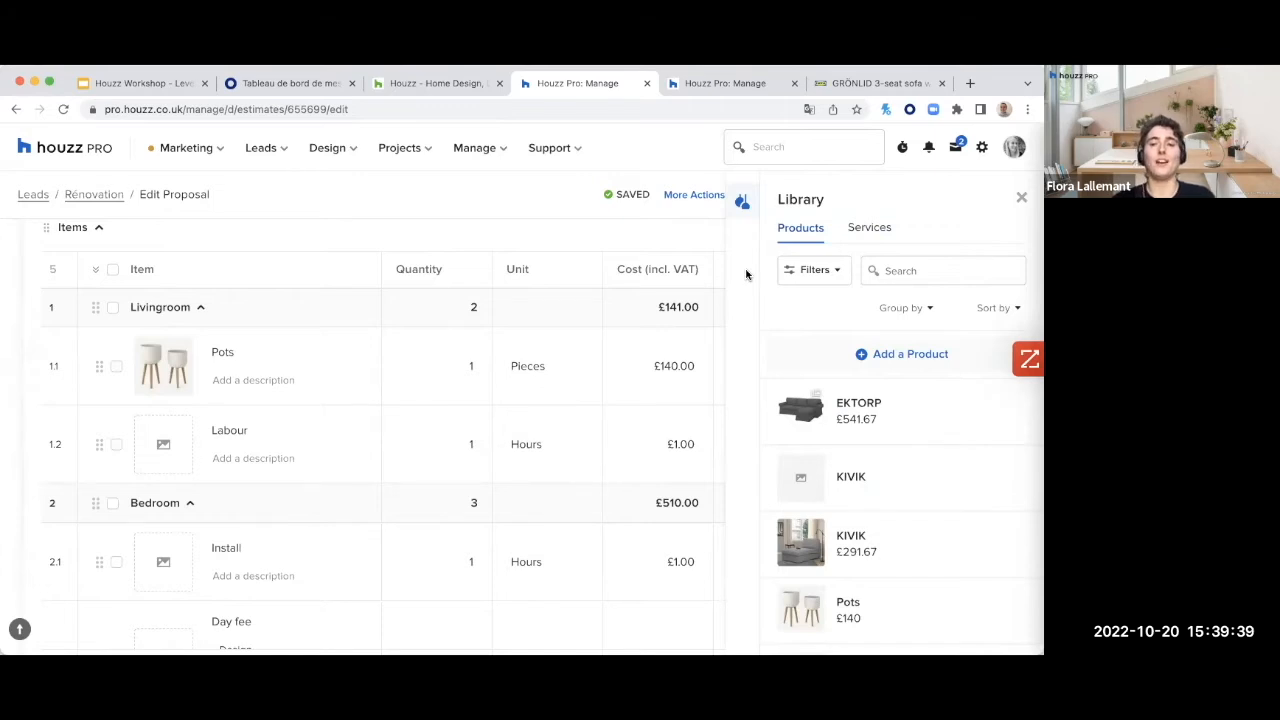
pyautogui.click(870, 233)
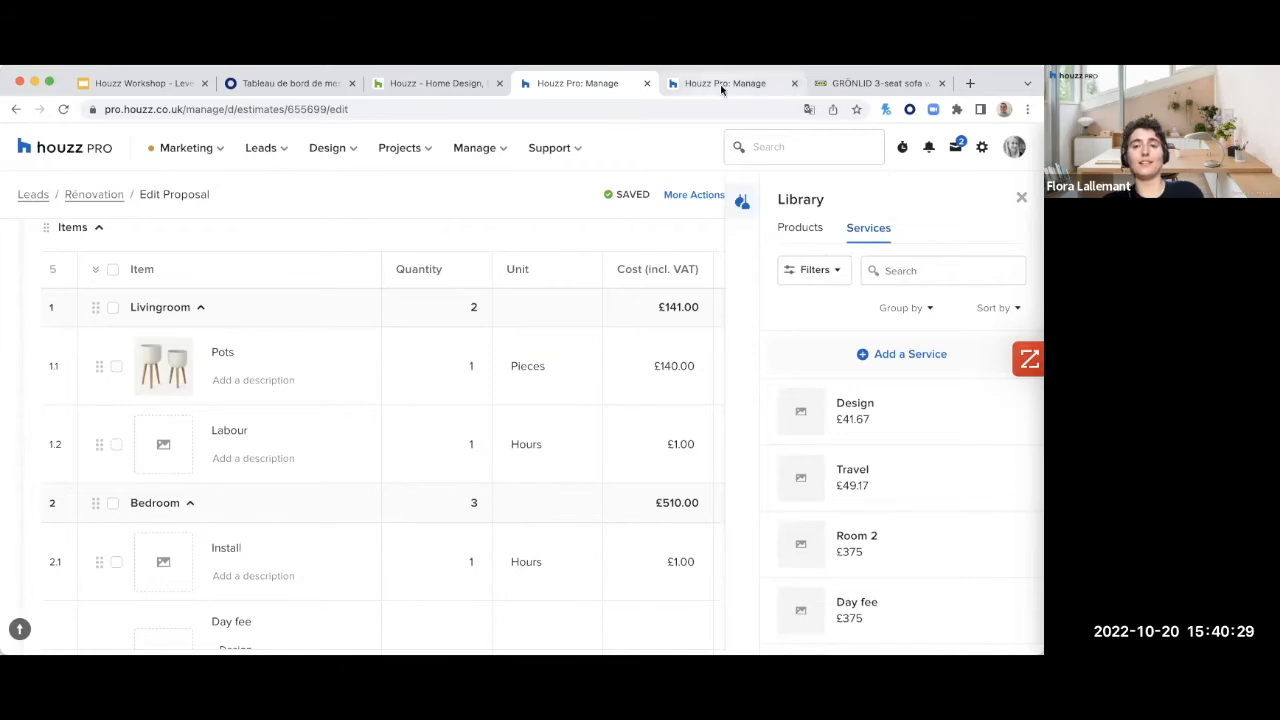
# Step: Switch to the saved products library, look through the list and open the details of the KIVIK product without an image
pyautogui.click(501, 152)
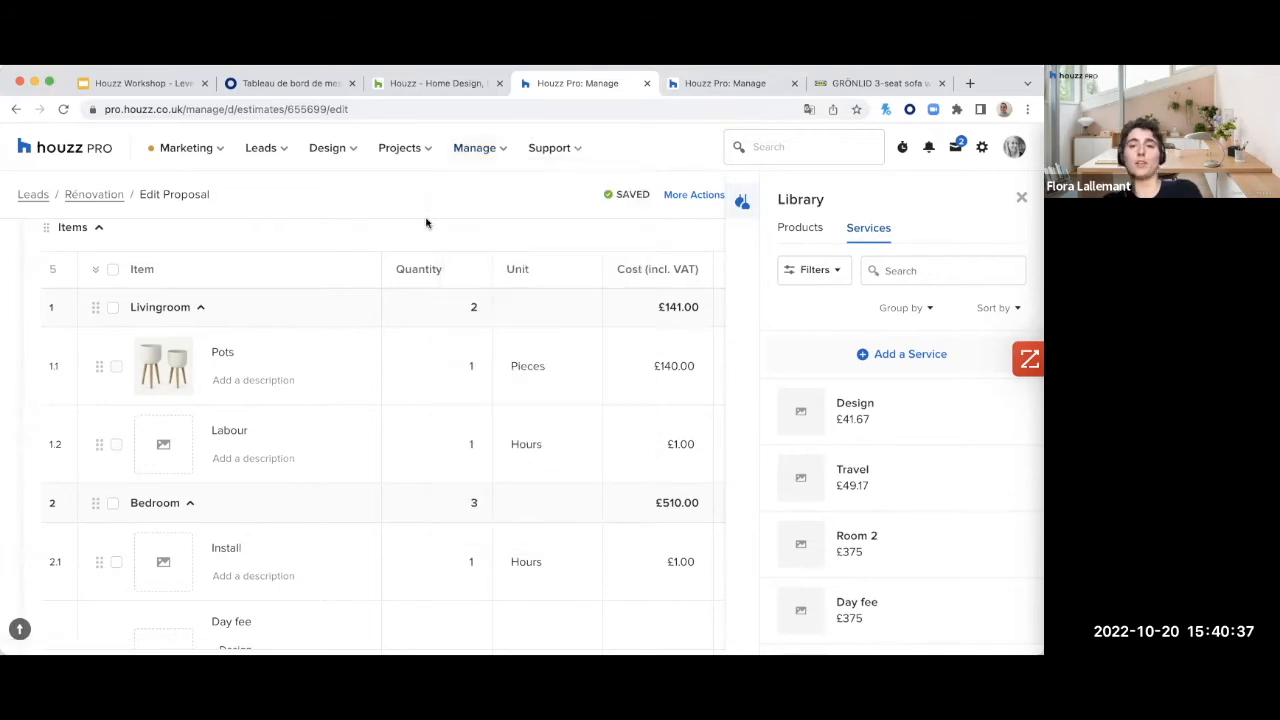
pyautogui.click(732, 88)
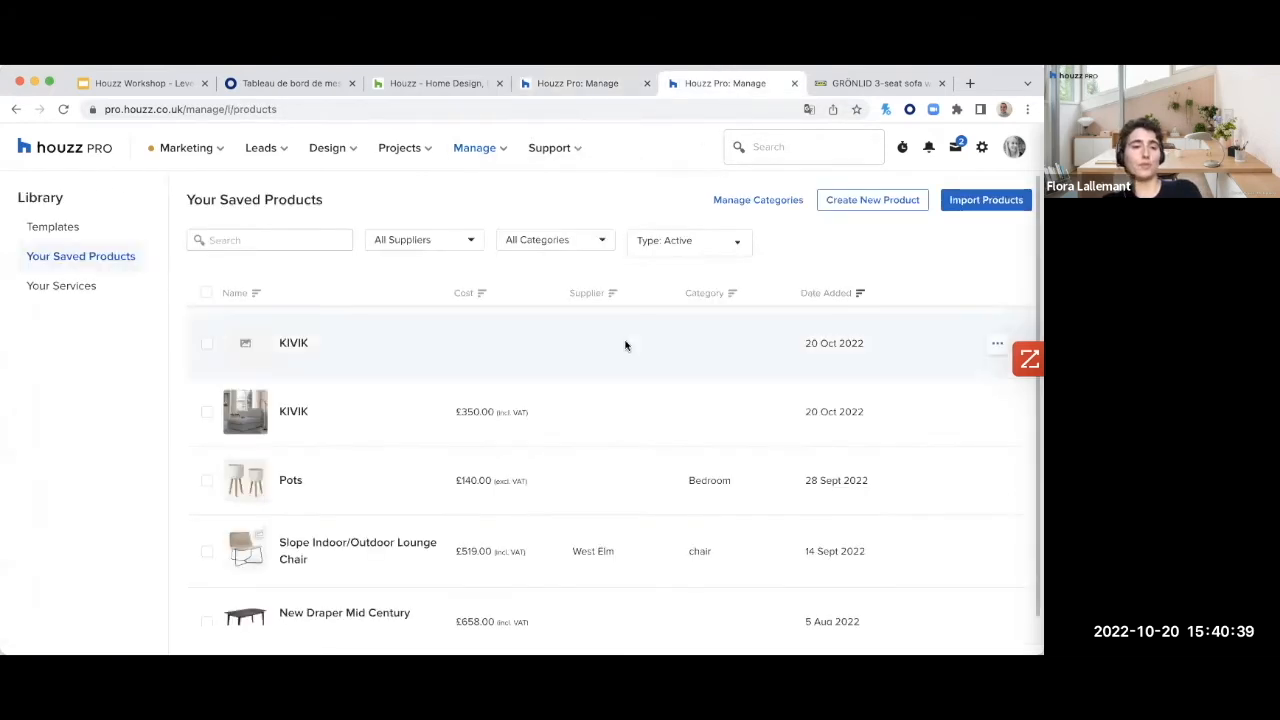
pyautogui.click(488, 148)
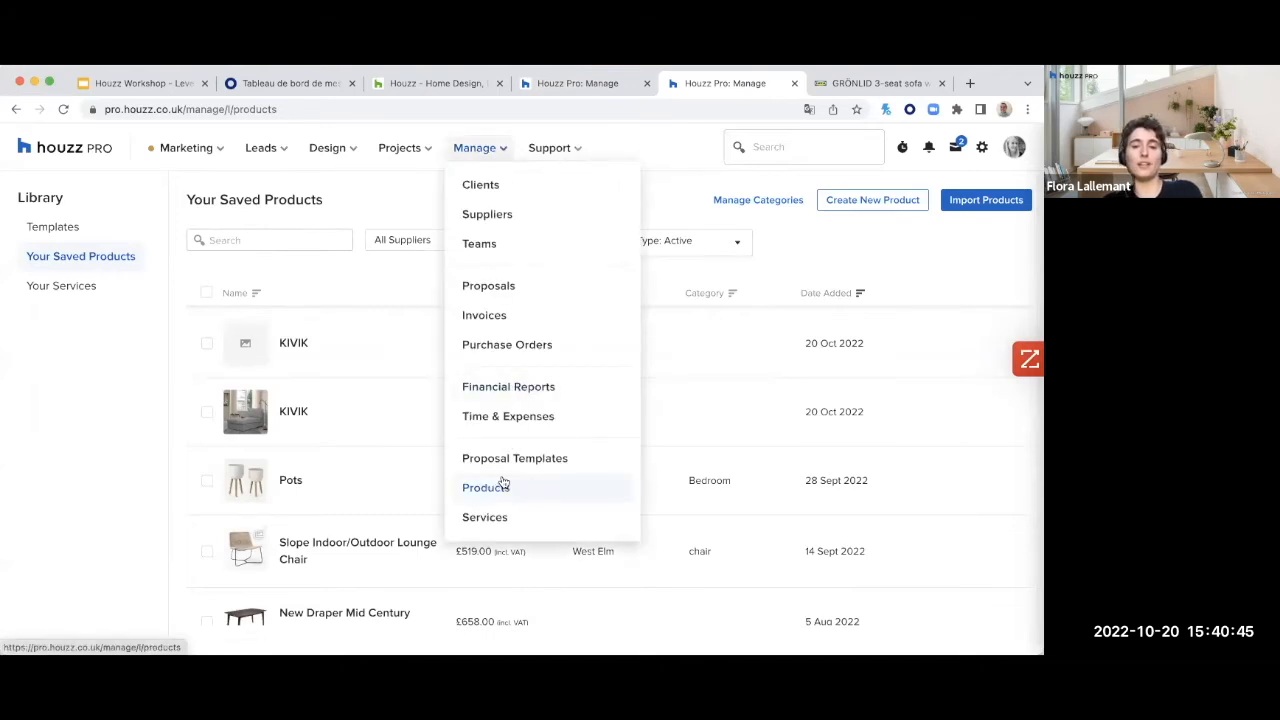
pyautogui.click(334, 276)
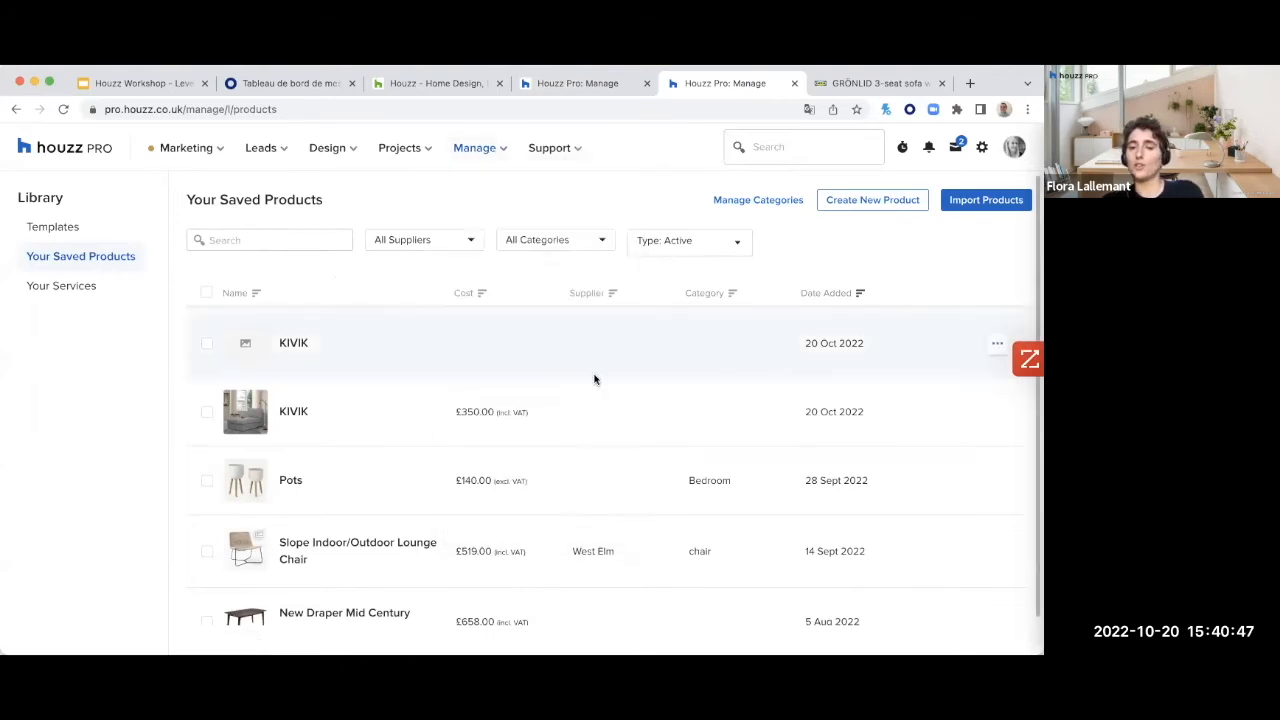
pyautogui.scroll(-15, 519, 410)
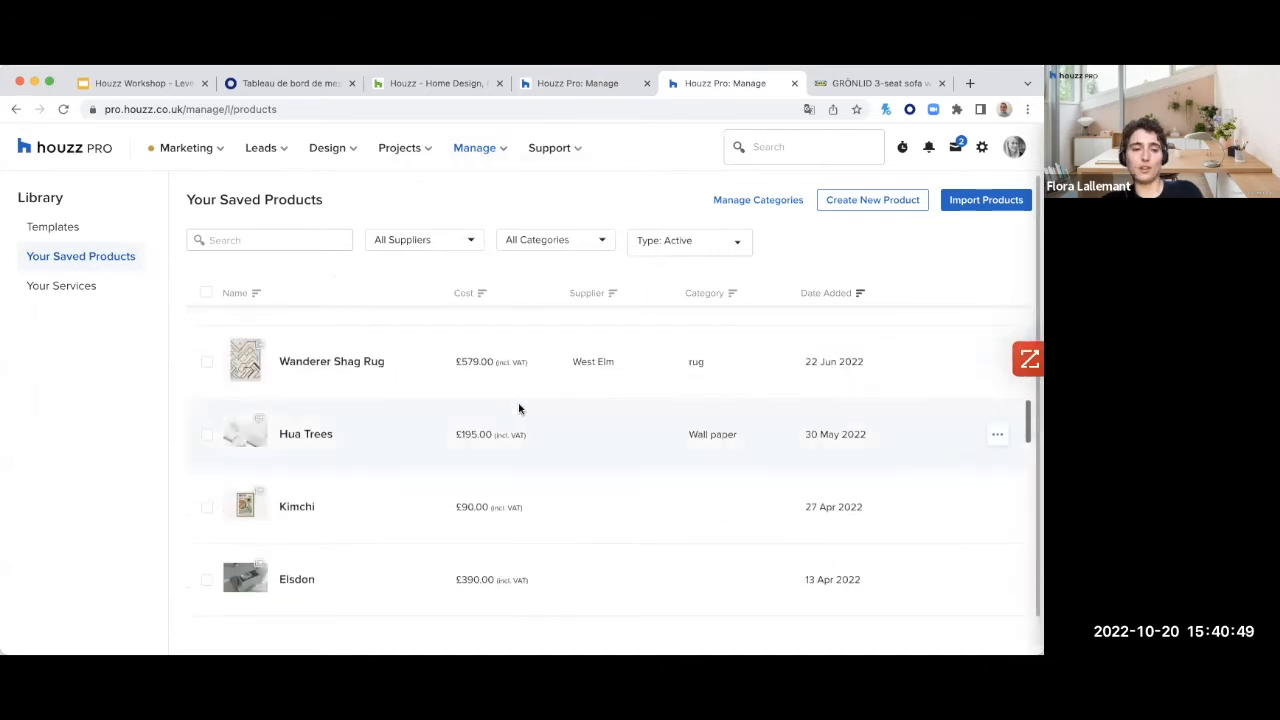
pyautogui.scroll(15, 489, 423)
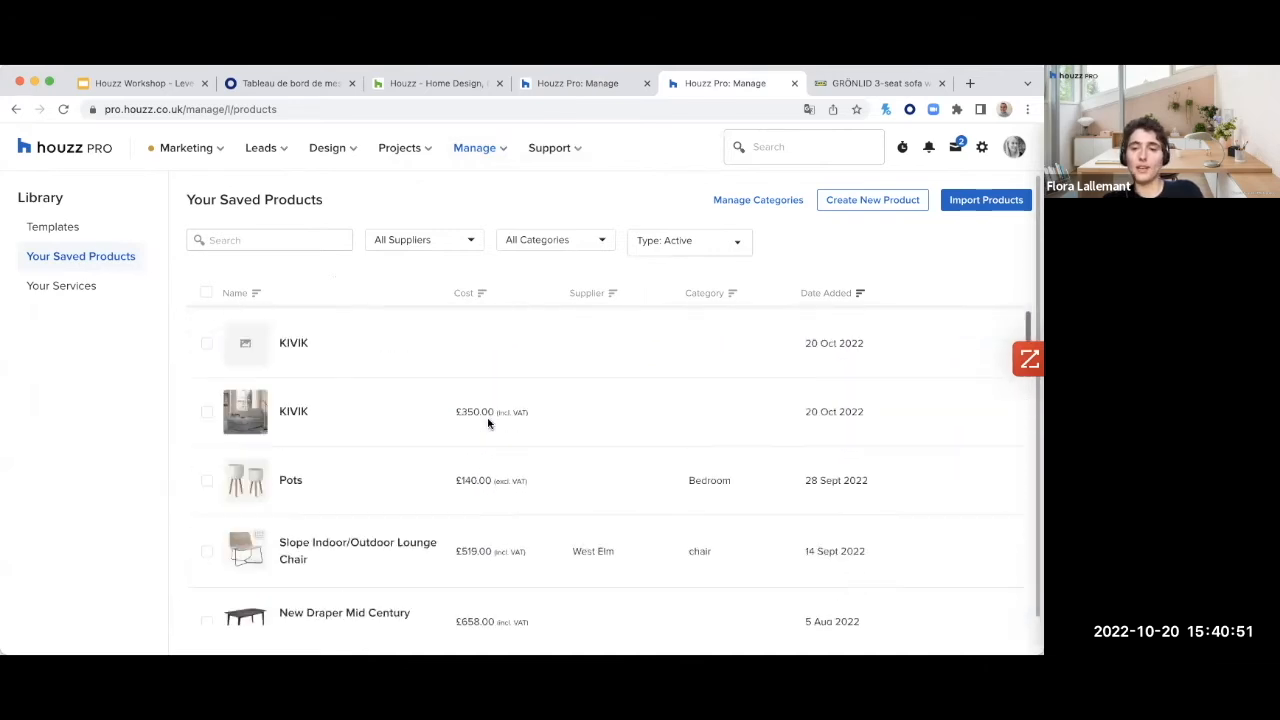
pyautogui.click(293, 343)
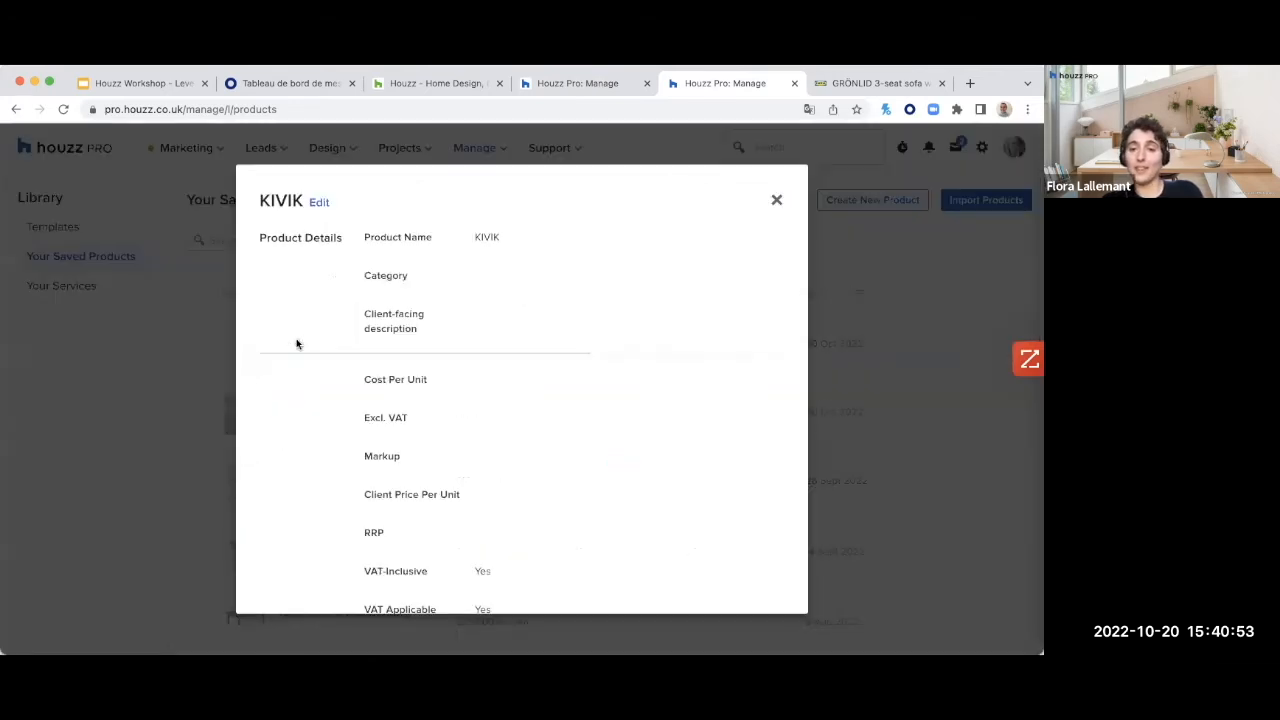
# Step: Look at the KIVIK product's edit form and the form for creating a new product, closing both without saving
pyautogui.click(319, 202)
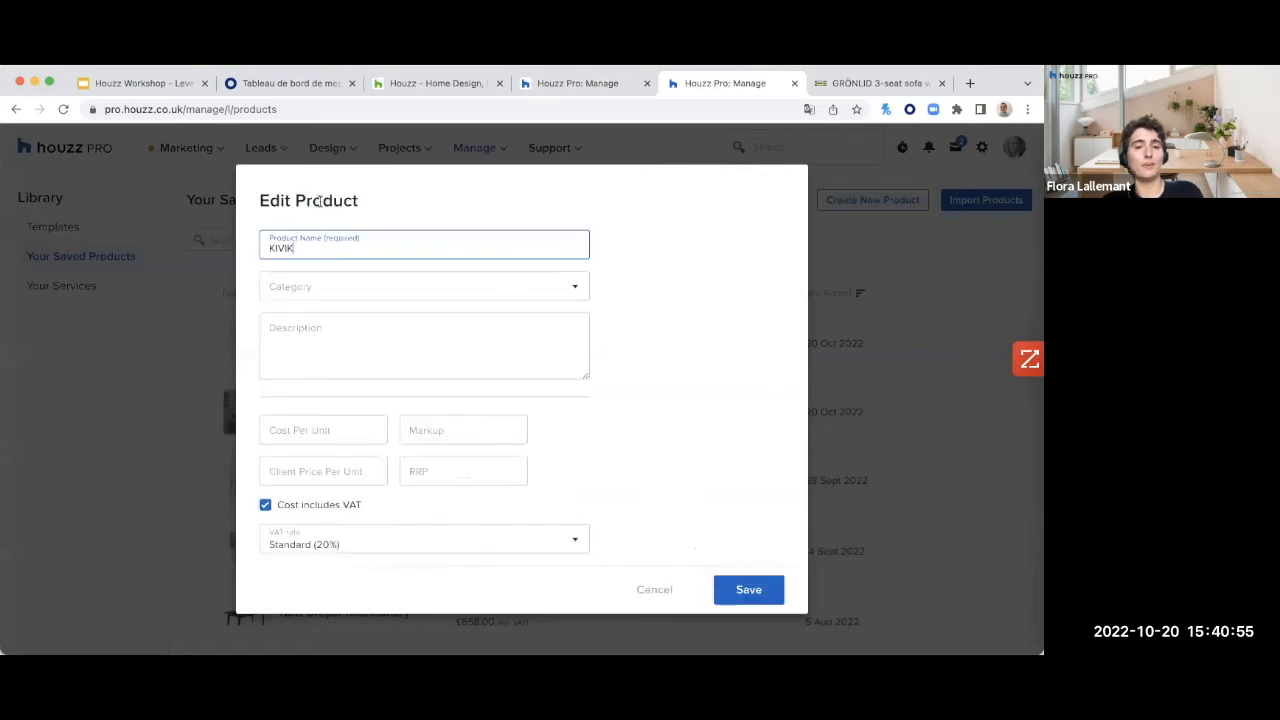
pyautogui.click(952, 272)
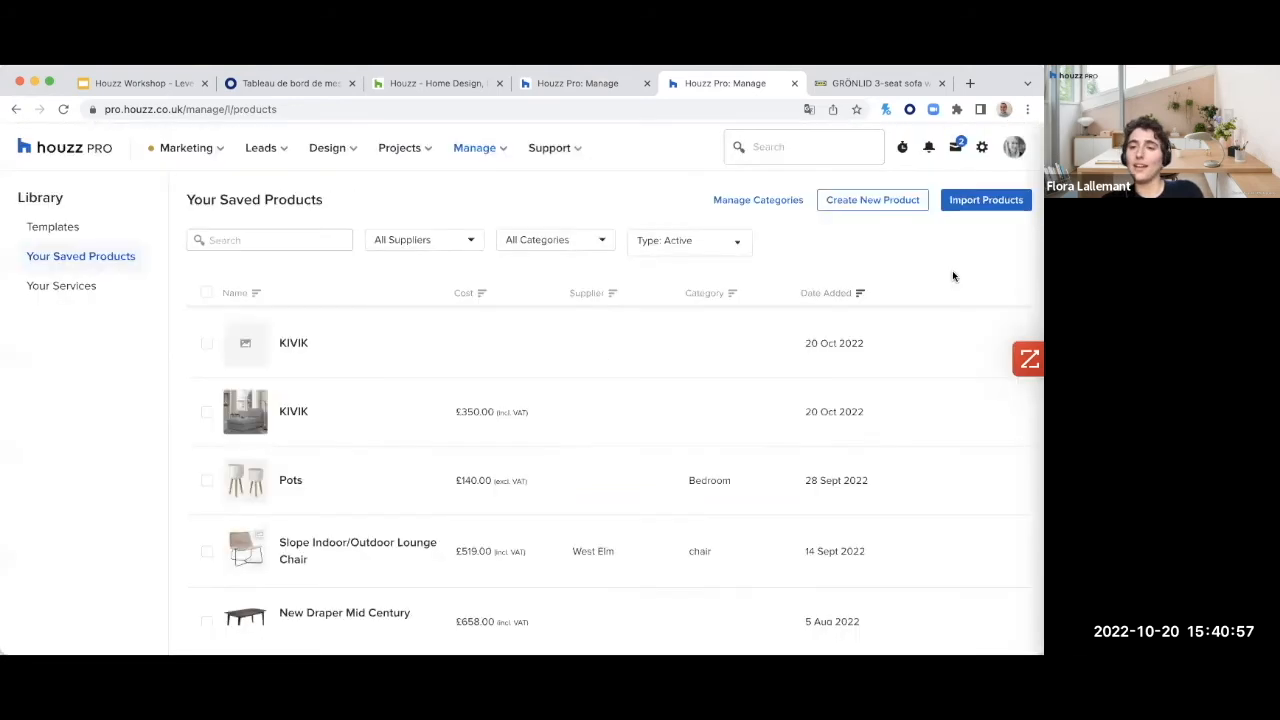
pyautogui.click(872, 200)
pyautogui.scroll(-3, 622, 472)
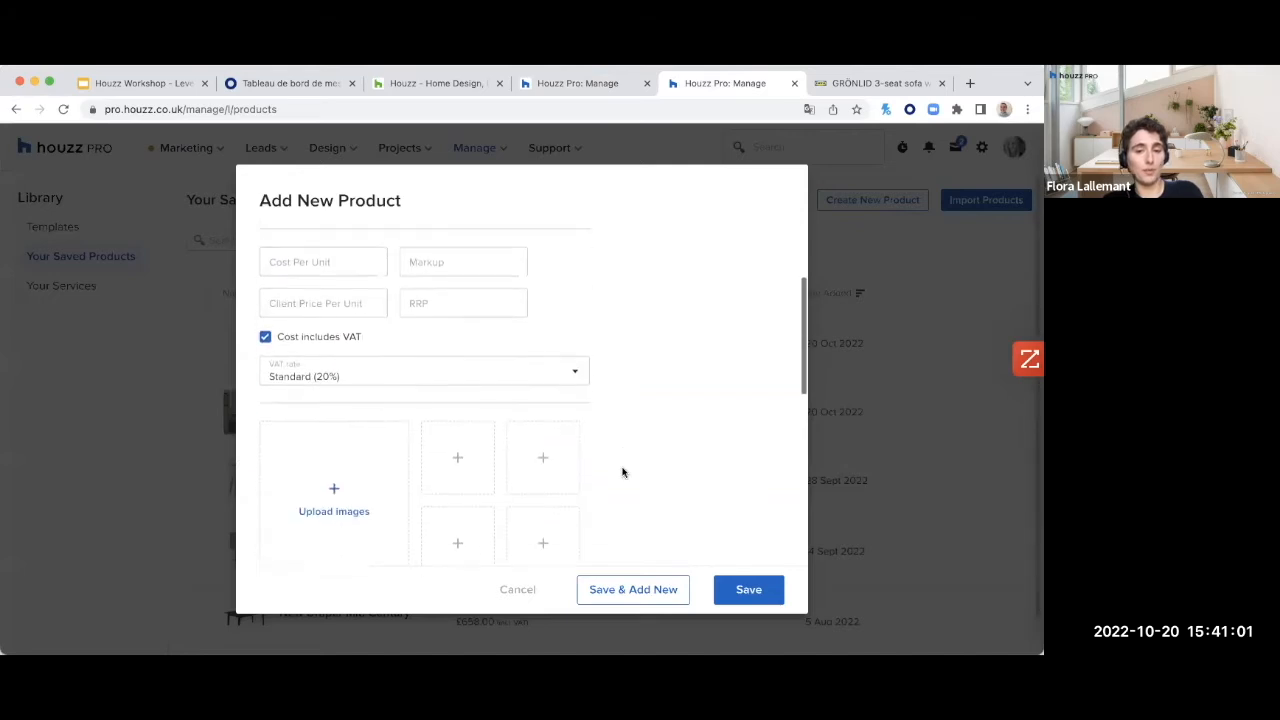
pyautogui.scroll(3, 622, 472)
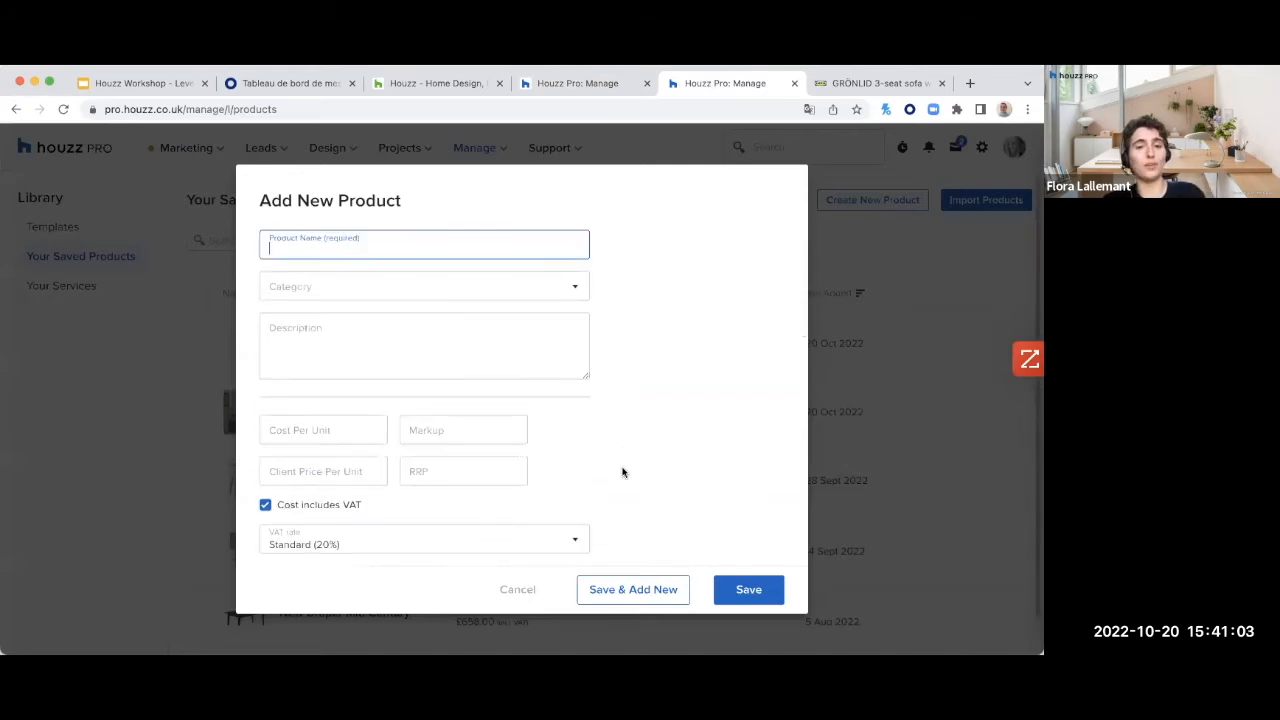
pyautogui.click(909, 264)
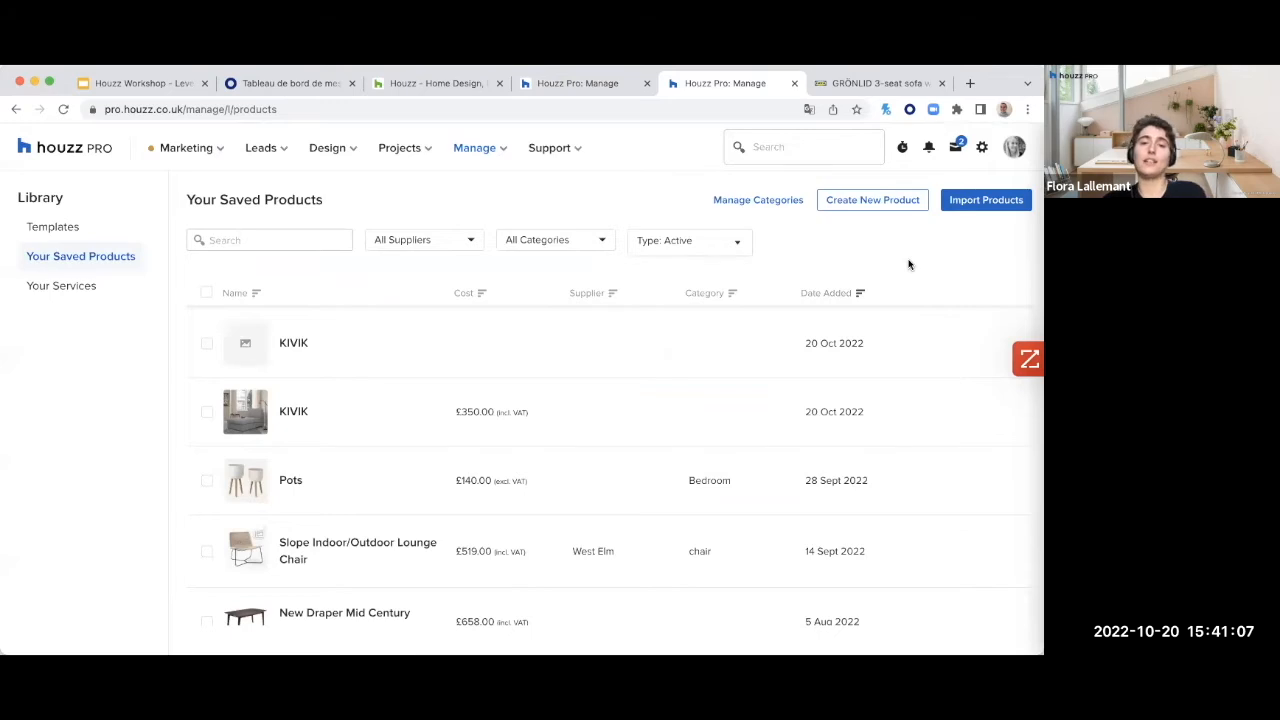
# Step: Open the library's saved services and look through the whole list
pyautogui.click(60, 288)
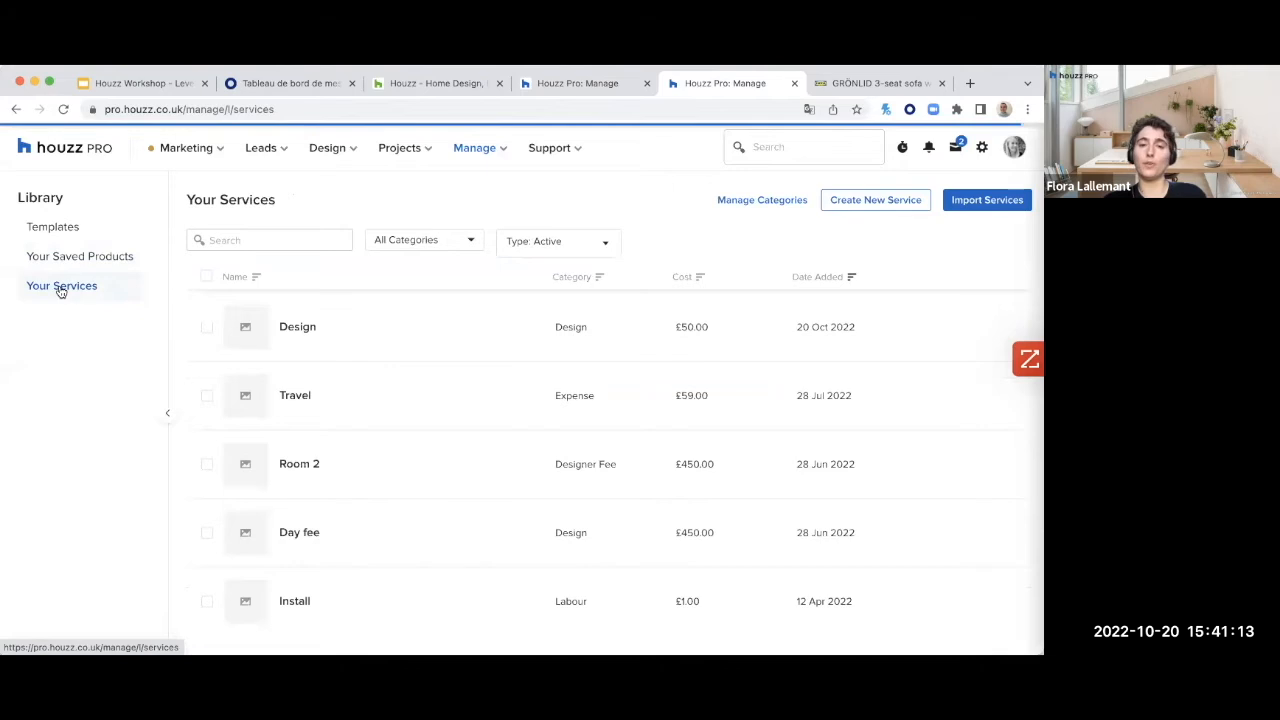
pyautogui.scroll(-6, 473, 430)
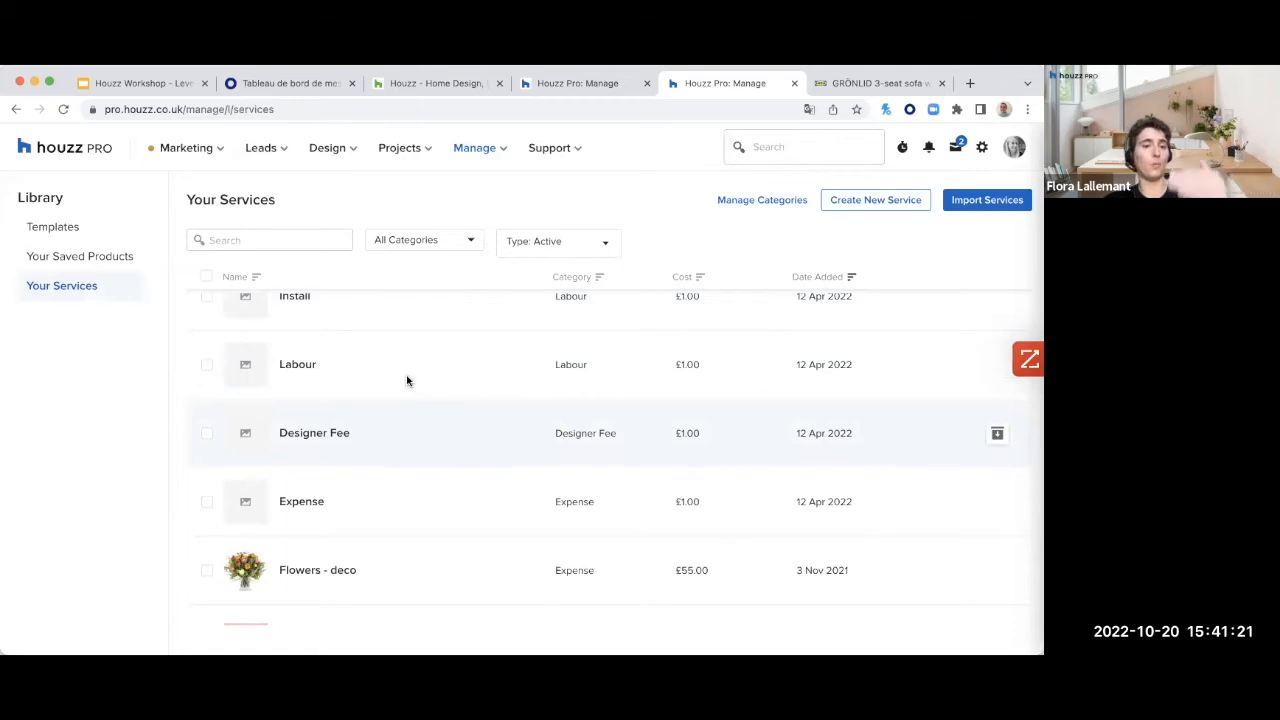
pyautogui.scroll(-2, 337, 449)
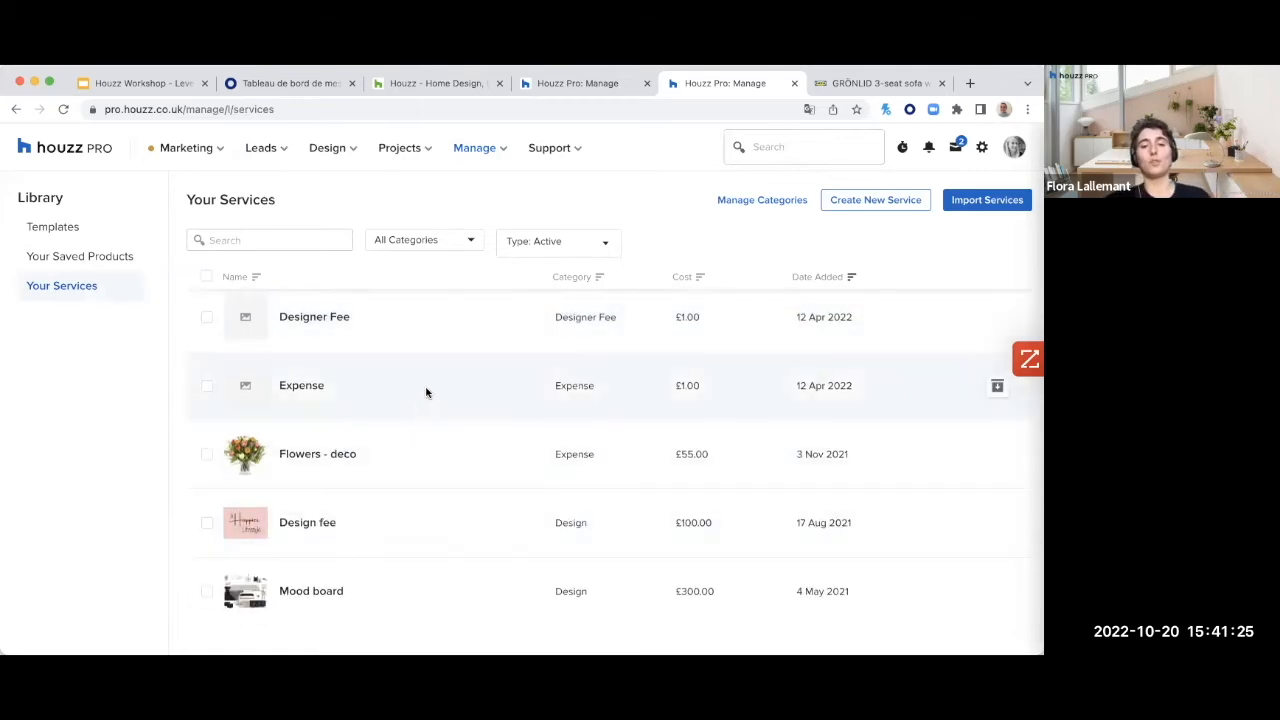
pyautogui.scroll(5, 426, 392)
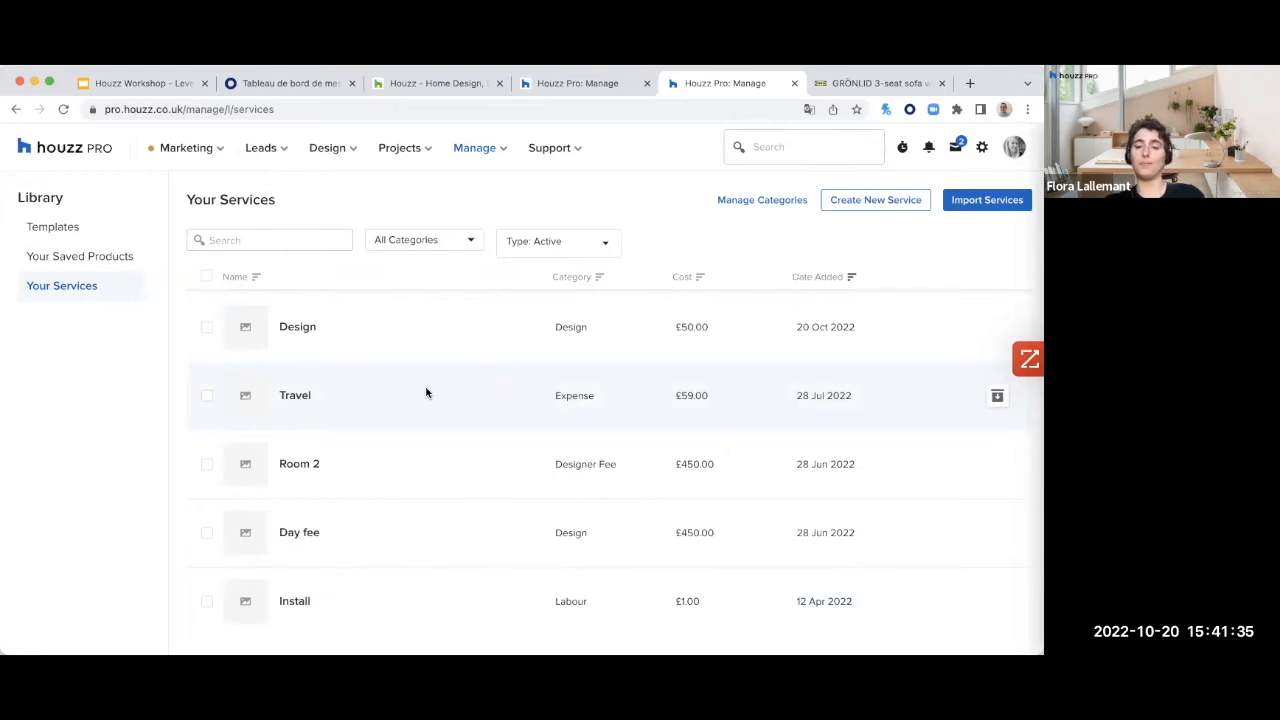
# Step: Switch to the IKEA GRÖNLID sofa page, clip the main sofa image with the Houzz Pro clipper and review the clipper's fields
pyautogui.click(878, 83)
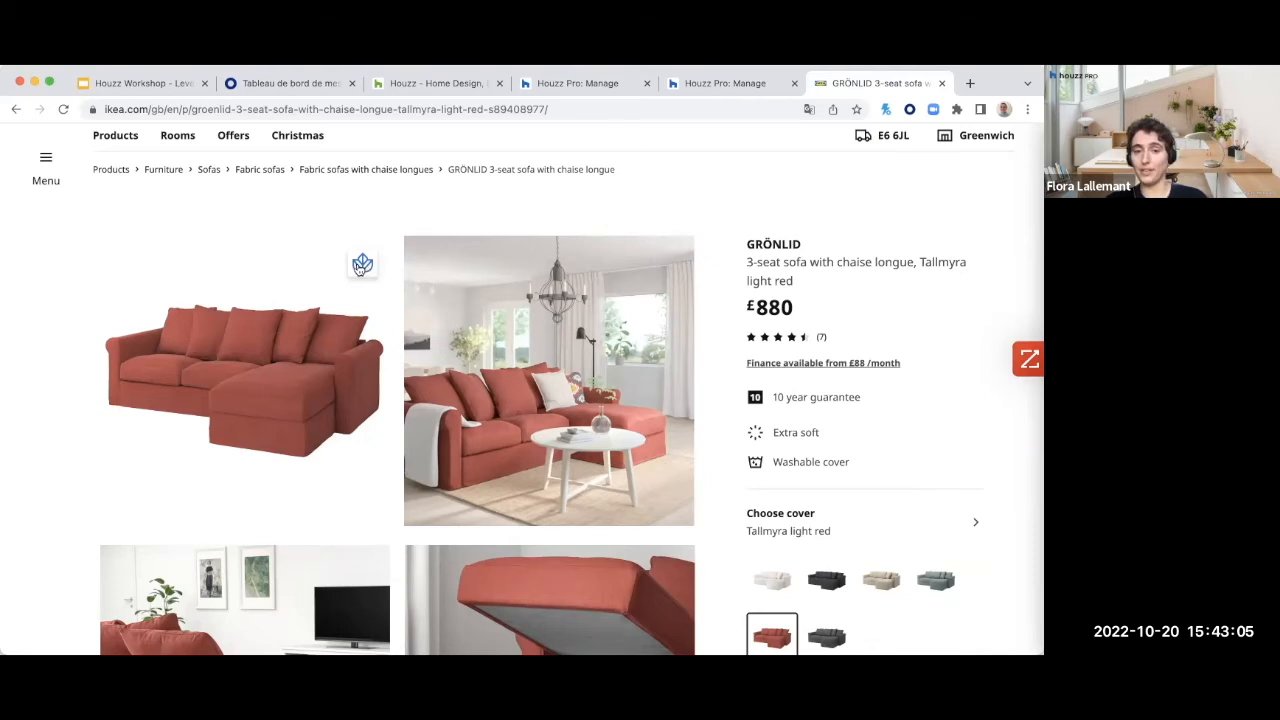
pyautogui.click(361, 265)
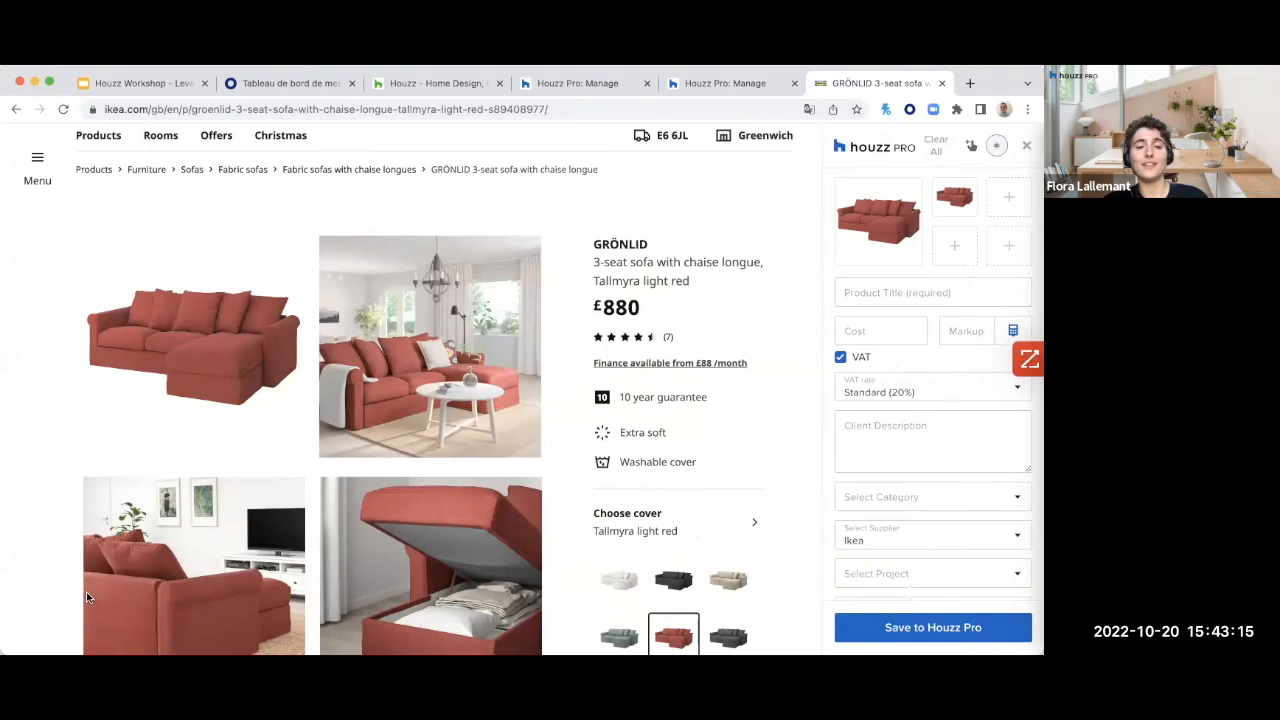
pyautogui.moveTo(88, 595)
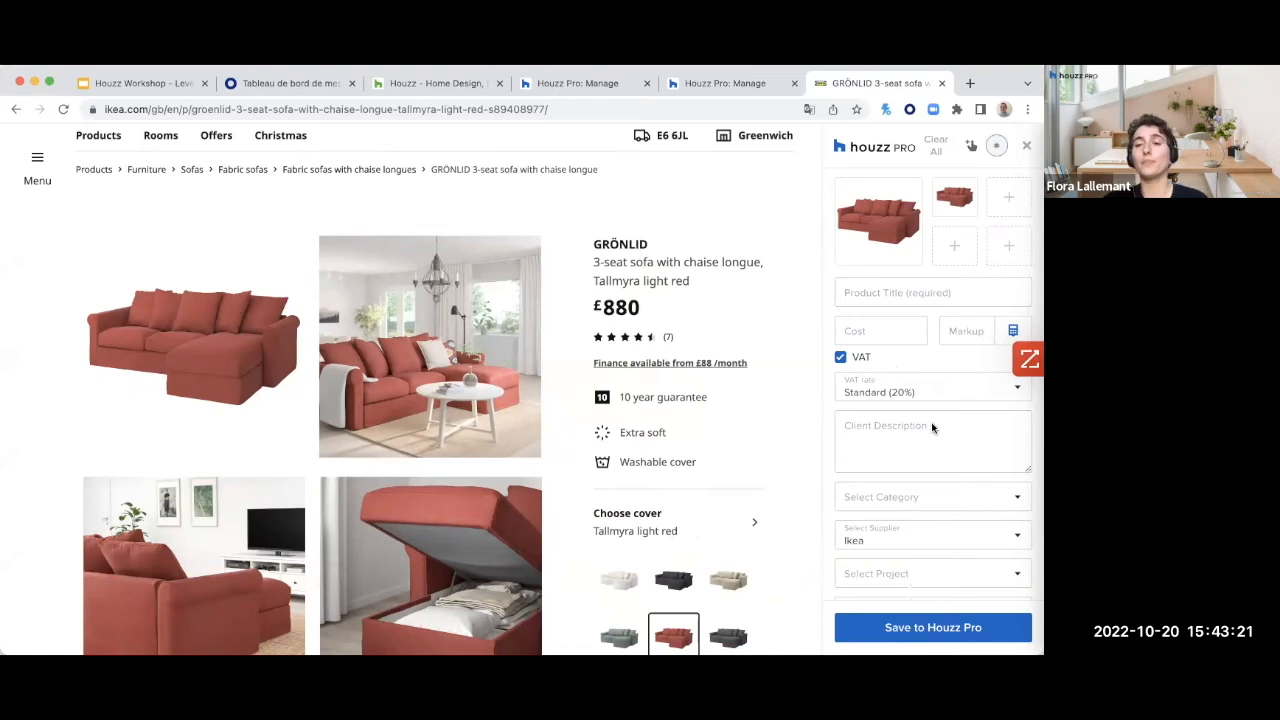
pyautogui.scroll(-2, 932, 425)
pyautogui.scroll(-6, 932, 428)
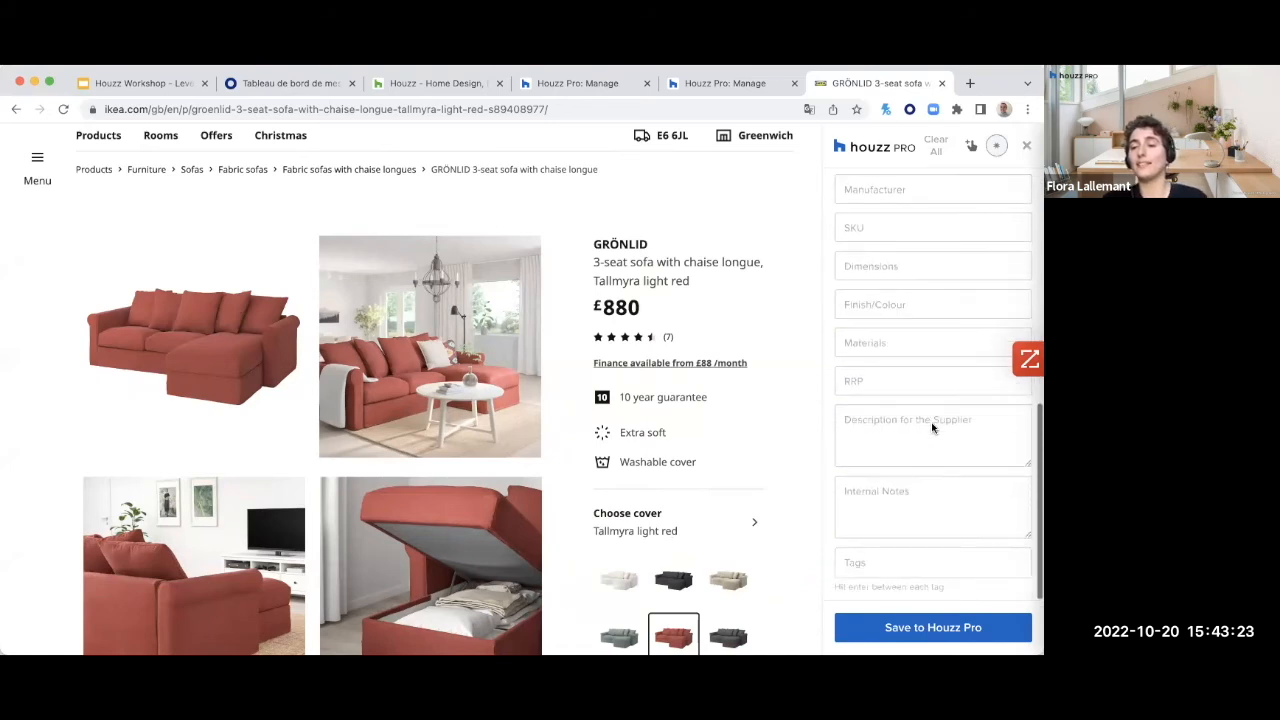
pyautogui.scroll(8, 932, 427)
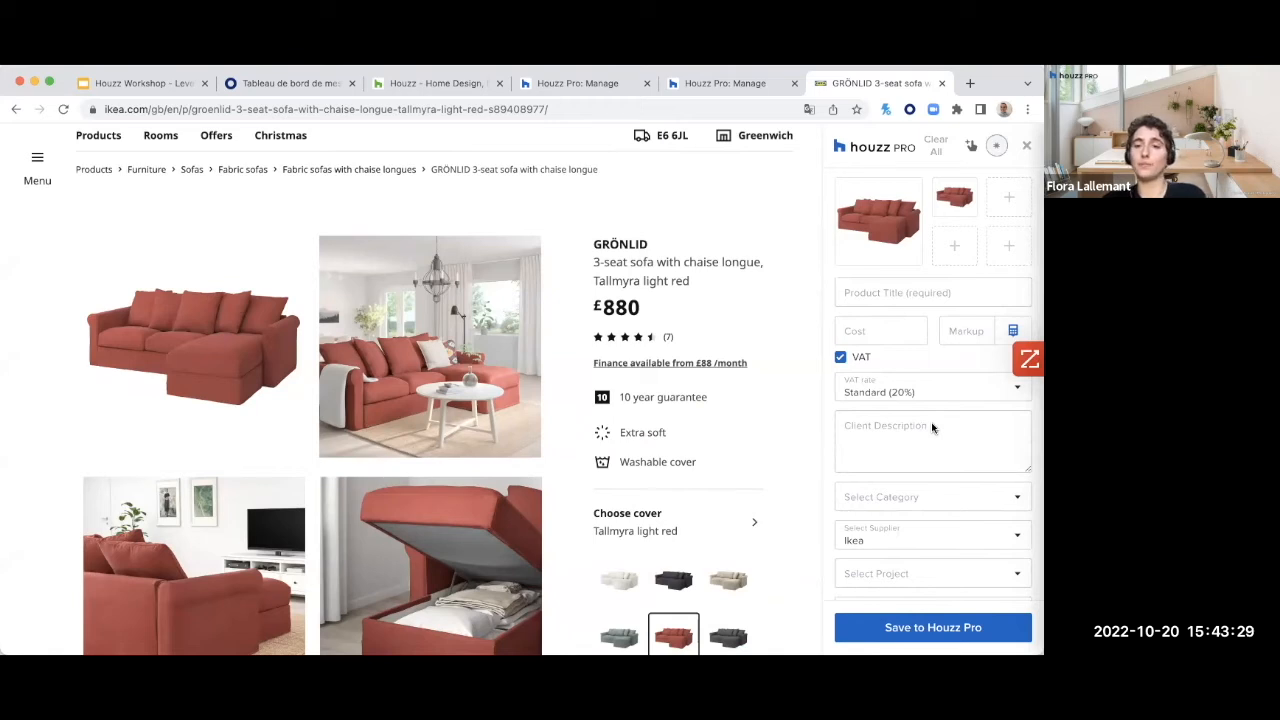
# Step: Clip GRÖNLID from the page as the product title and the £880 price as the cost
pyautogui.click(970, 147)
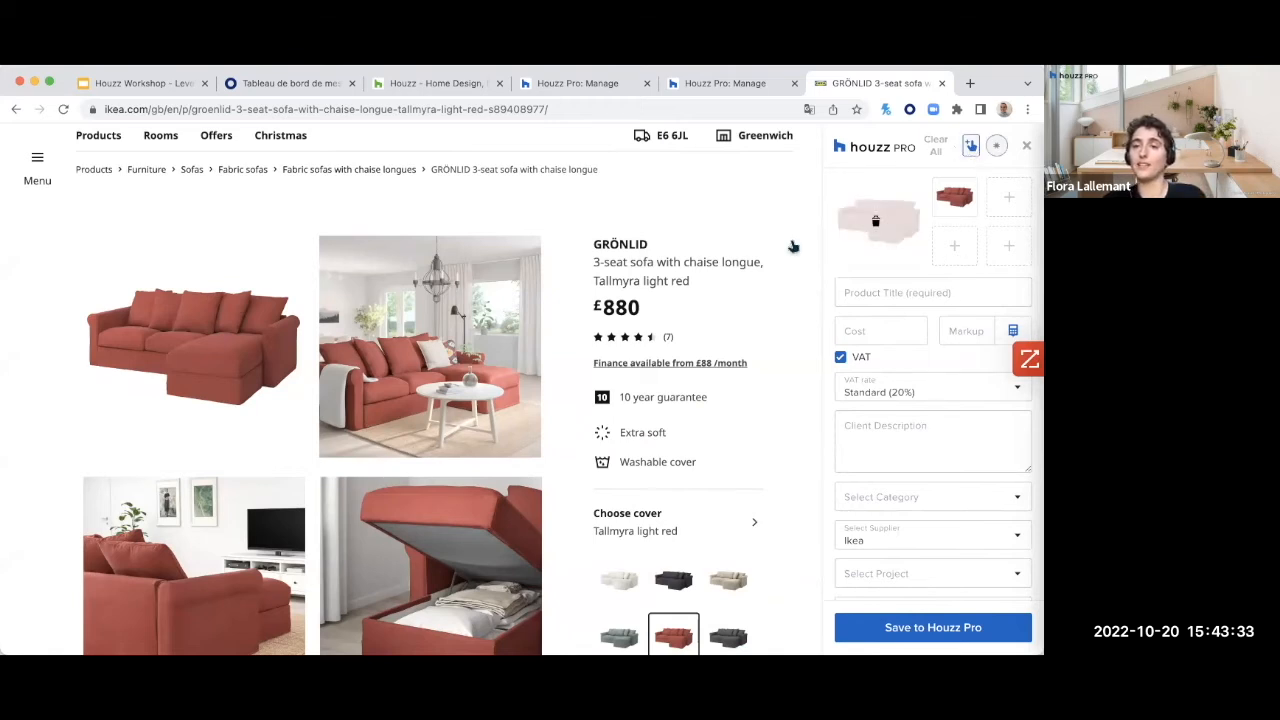
pyautogui.click(632, 248)
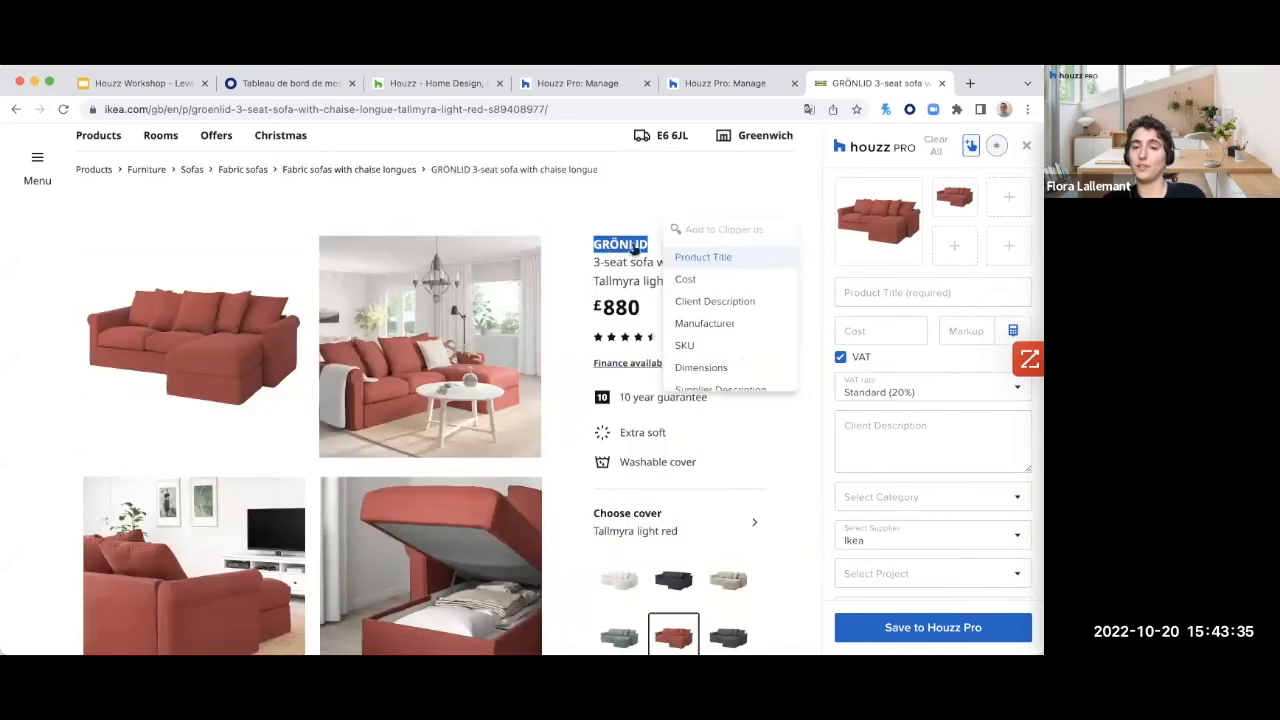
pyautogui.click(719, 262)
pyautogui.moveTo(694, 228); pyautogui.dragTo(788, 358)
pyautogui.scroll(-1, 788, 358)
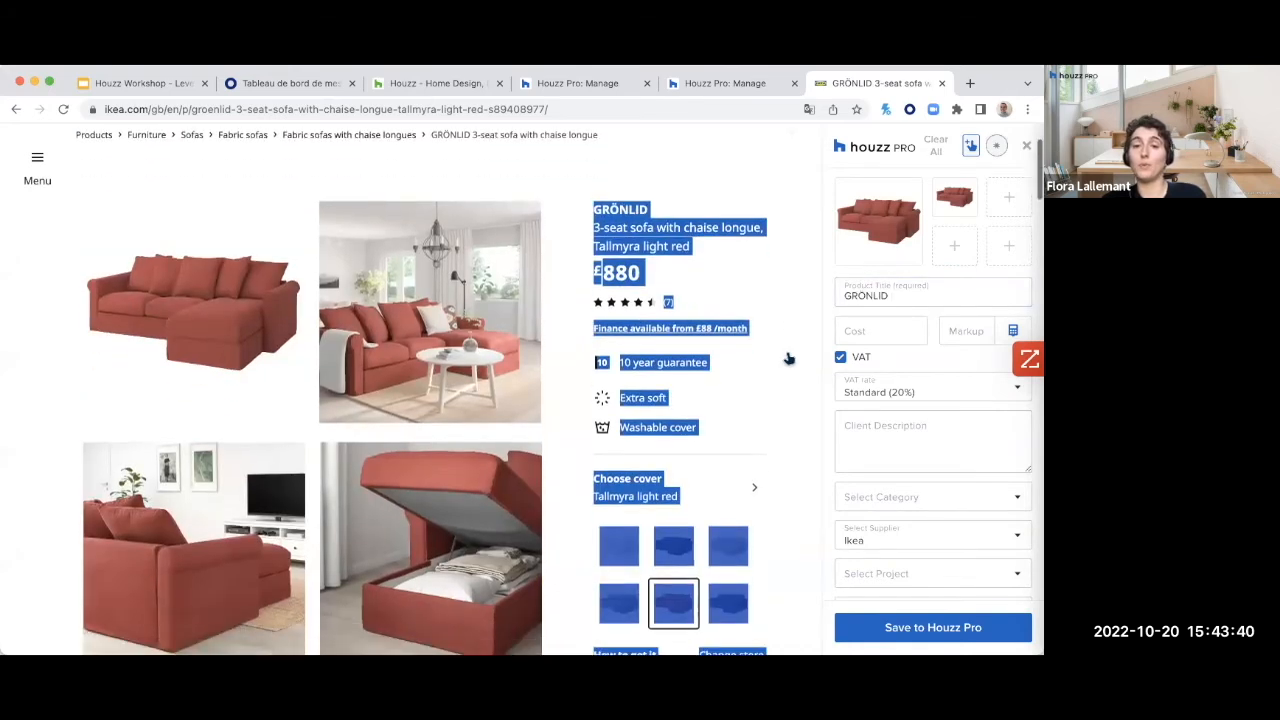
pyautogui.click(630, 275)
pyautogui.click(678, 307)
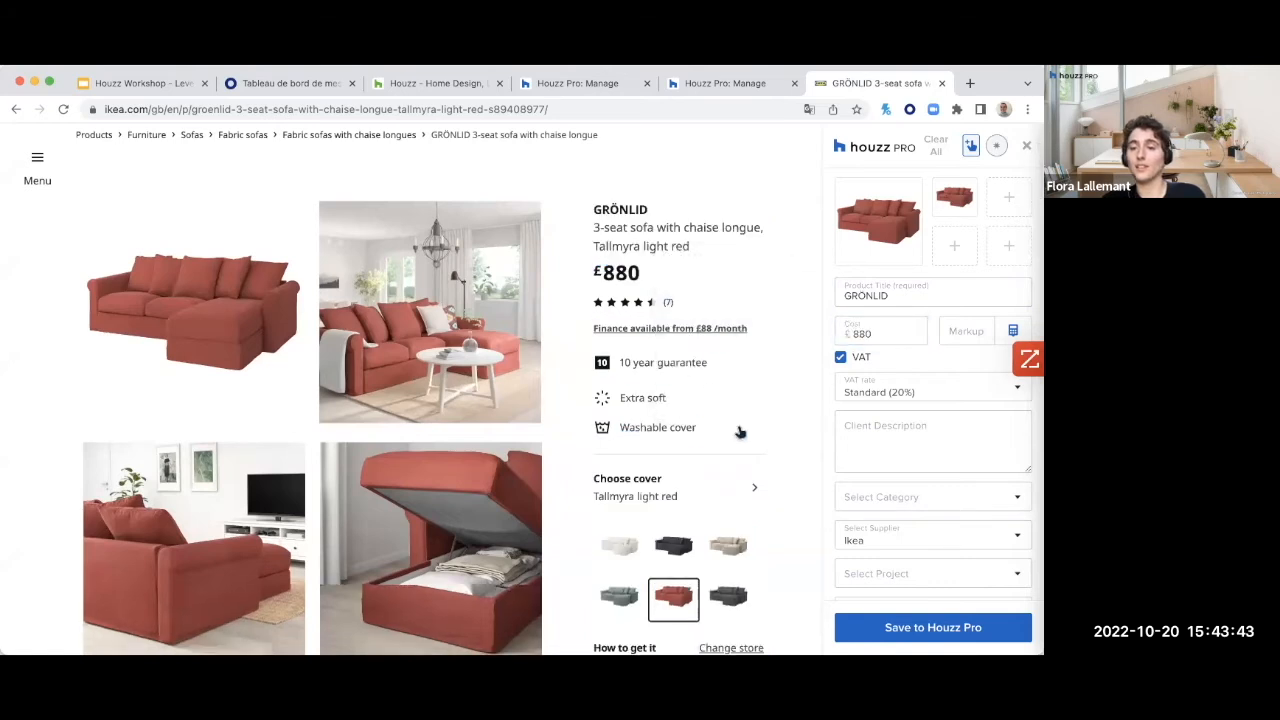
# Step: Clip the sofa's "Snuggle up, feel embraced" paragraph from the page as the client description
pyautogui.scroll(-2, 740, 432)
pyautogui.scroll(-10, 729, 371)
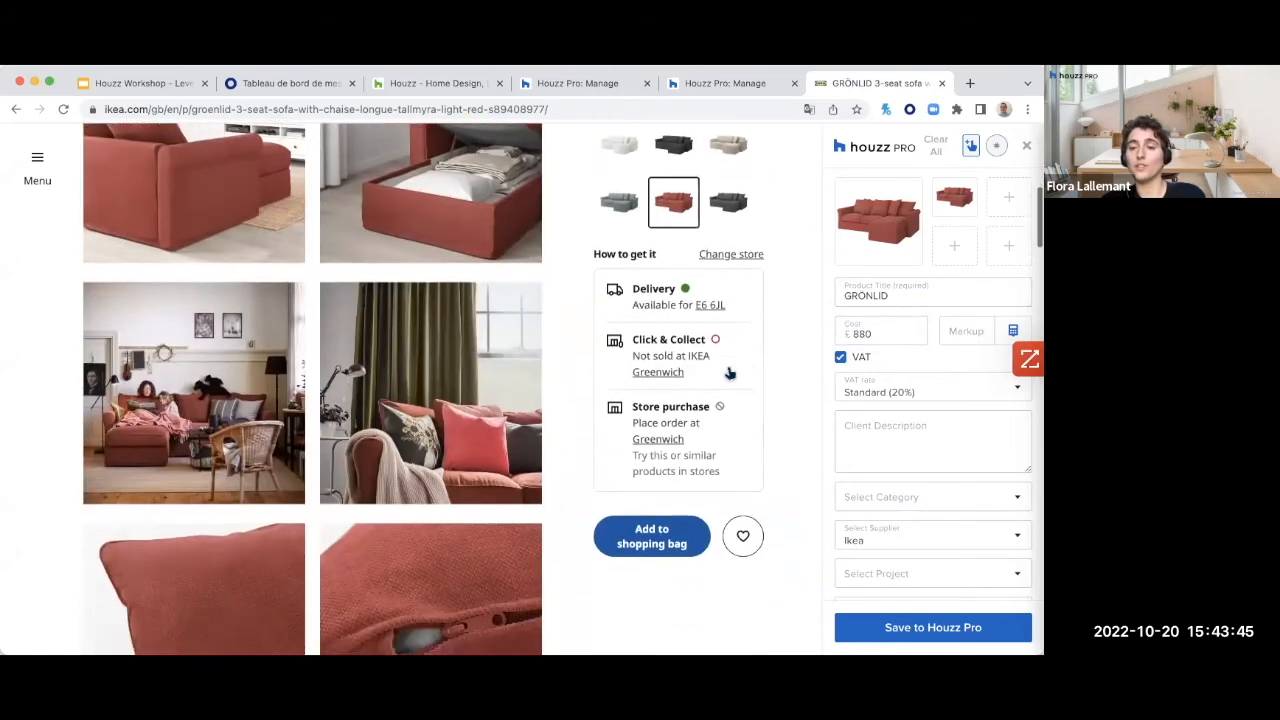
pyautogui.scroll(-3, 729, 371)
pyautogui.tripleClick(408, 327)
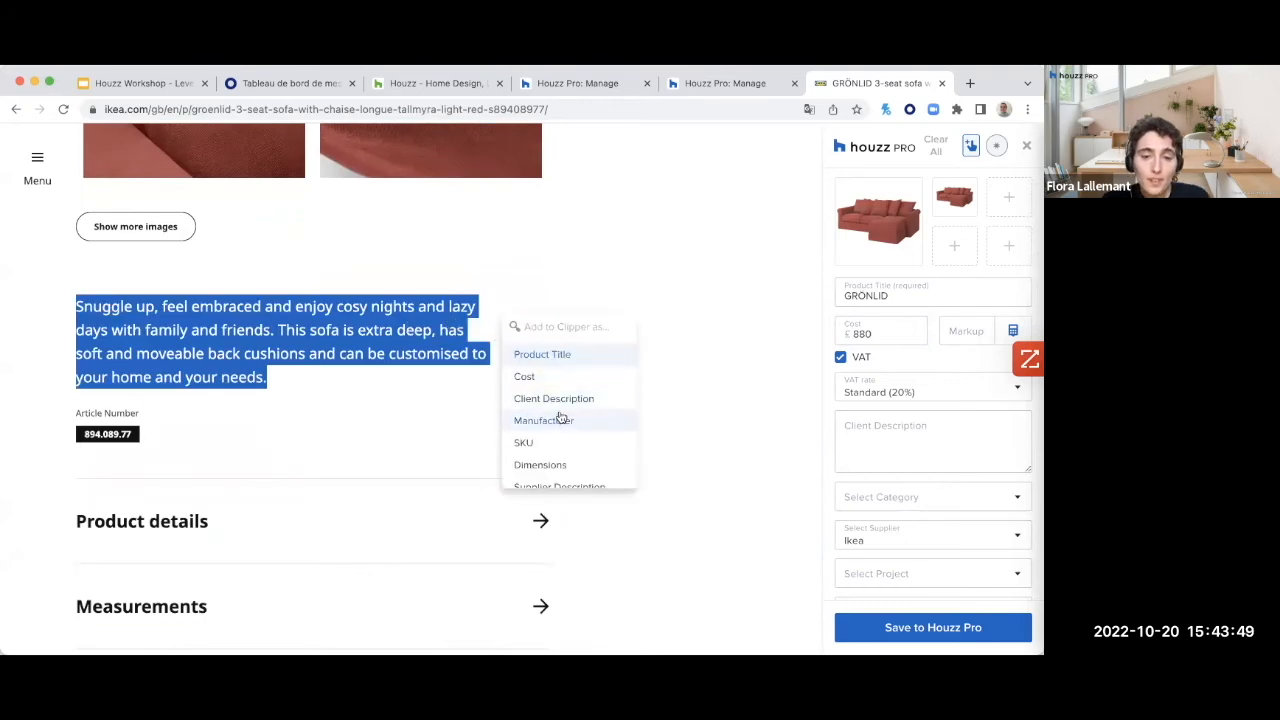
pyautogui.click(570, 402)
# Step: Set the clipped sofa's category to Kitchen
pyautogui.scroll(-4, 897, 477)
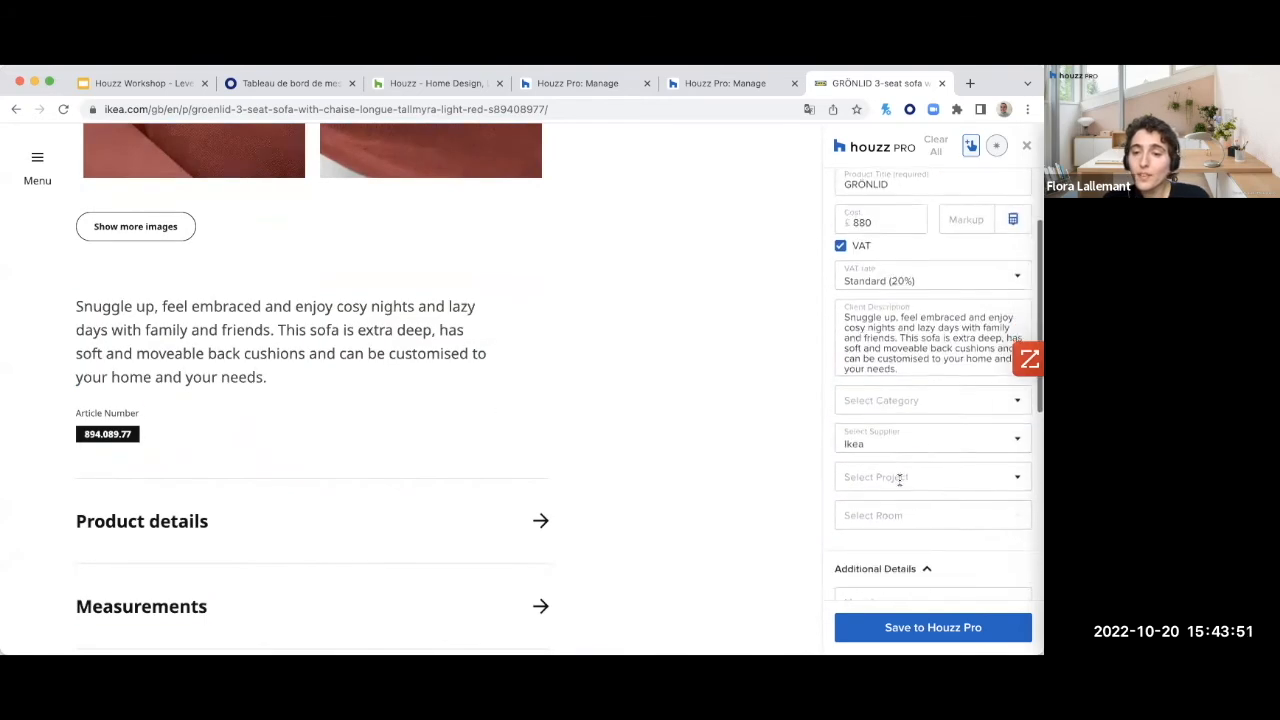
pyautogui.click(951, 330)
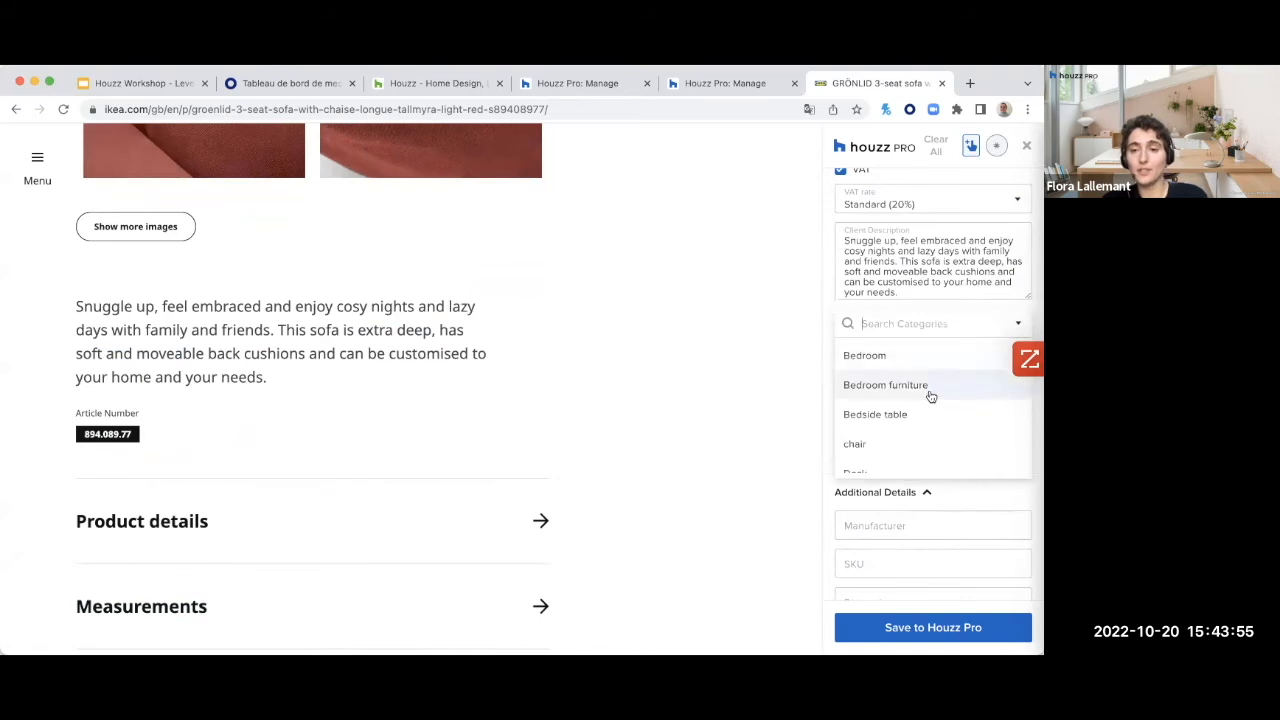
pyautogui.scroll(-3, 912, 387)
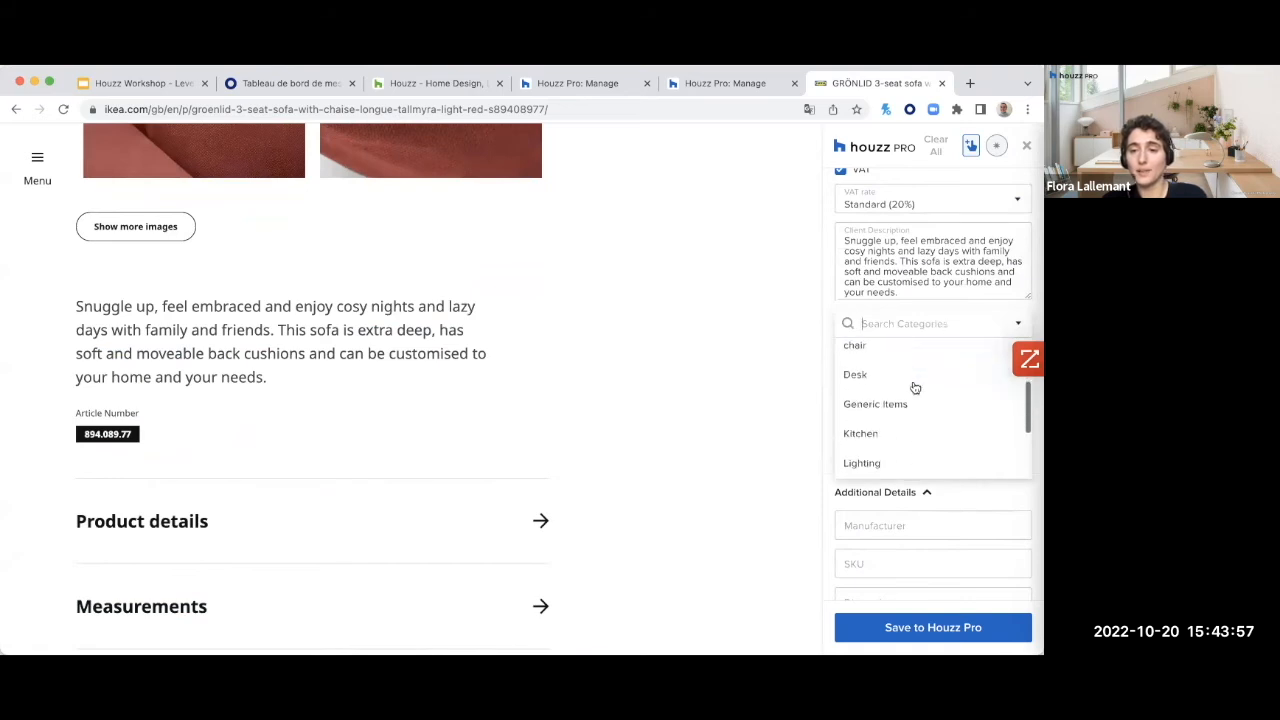
pyautogui.scroll(-2, 914, 387)
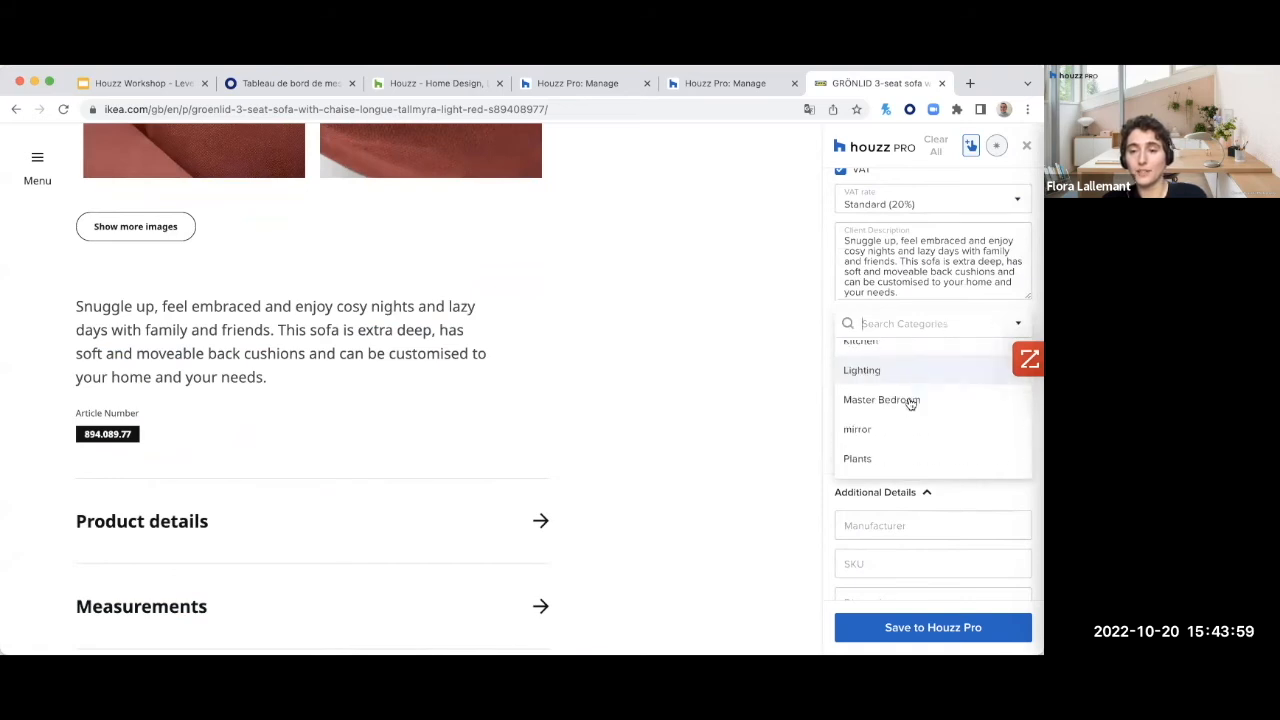
pyautogui.scroll(2, 901, 415)
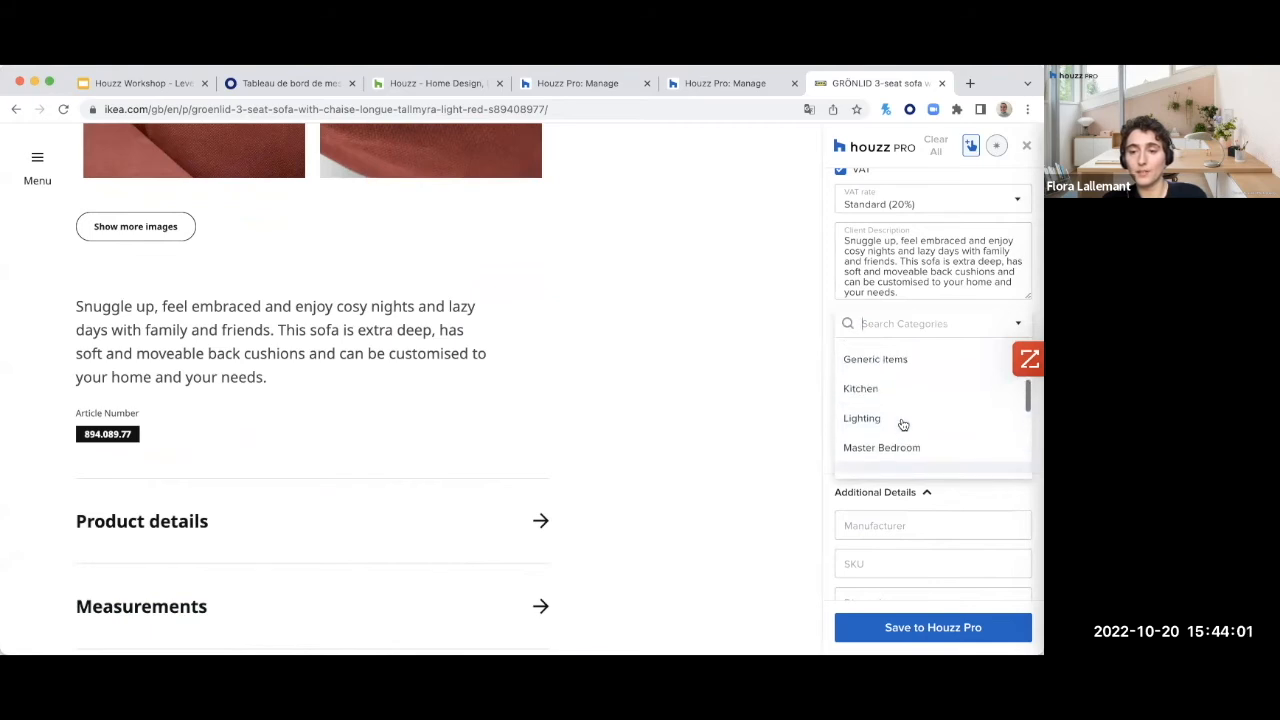
pyautogui.click(899, 395)
# Step: Check the projects available for the clipped sofa without choosing one, and look through its additional detail fields
pyautogui.scroll(-2, 924, 416)
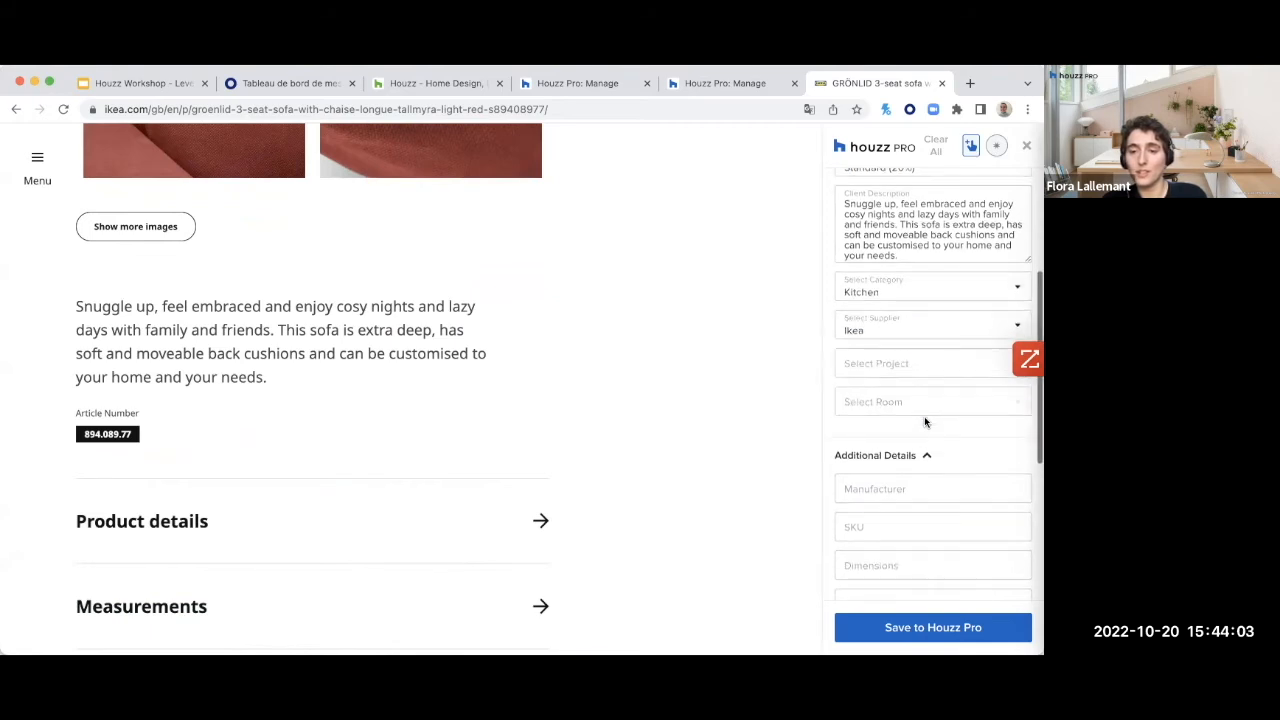
pyautogui.click(934, 327)
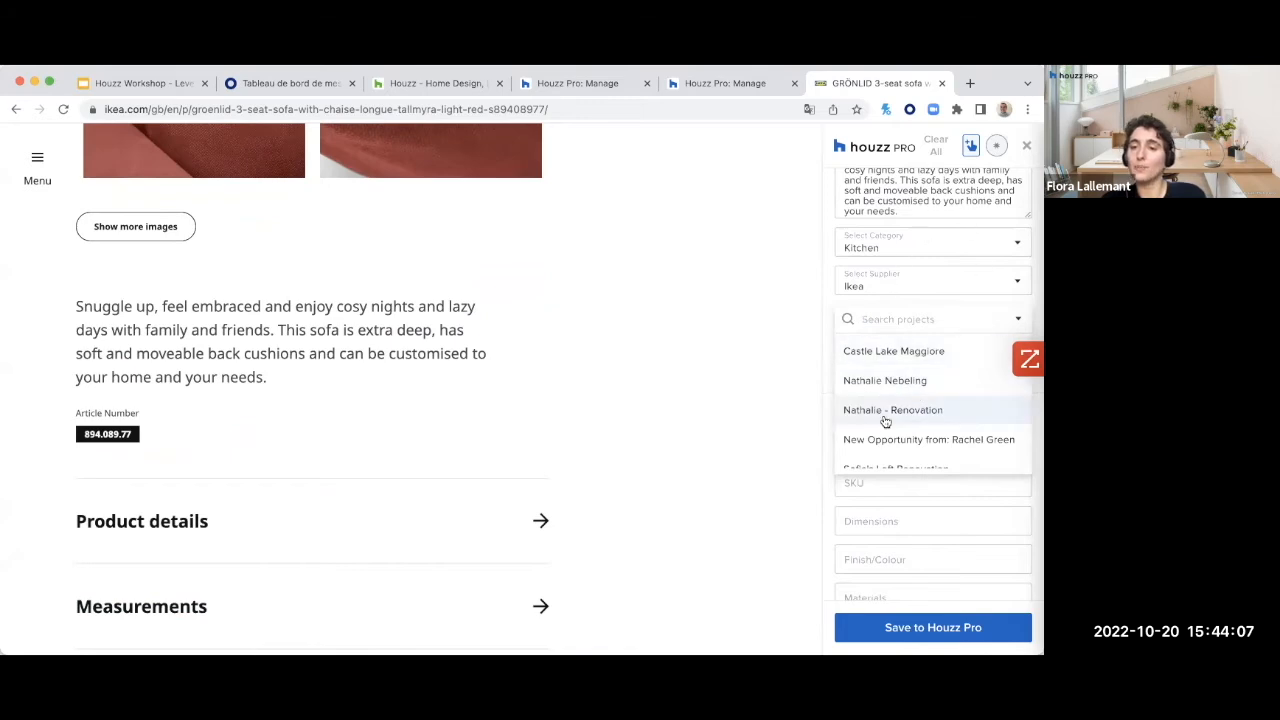
pyautogui.click(922, 302)
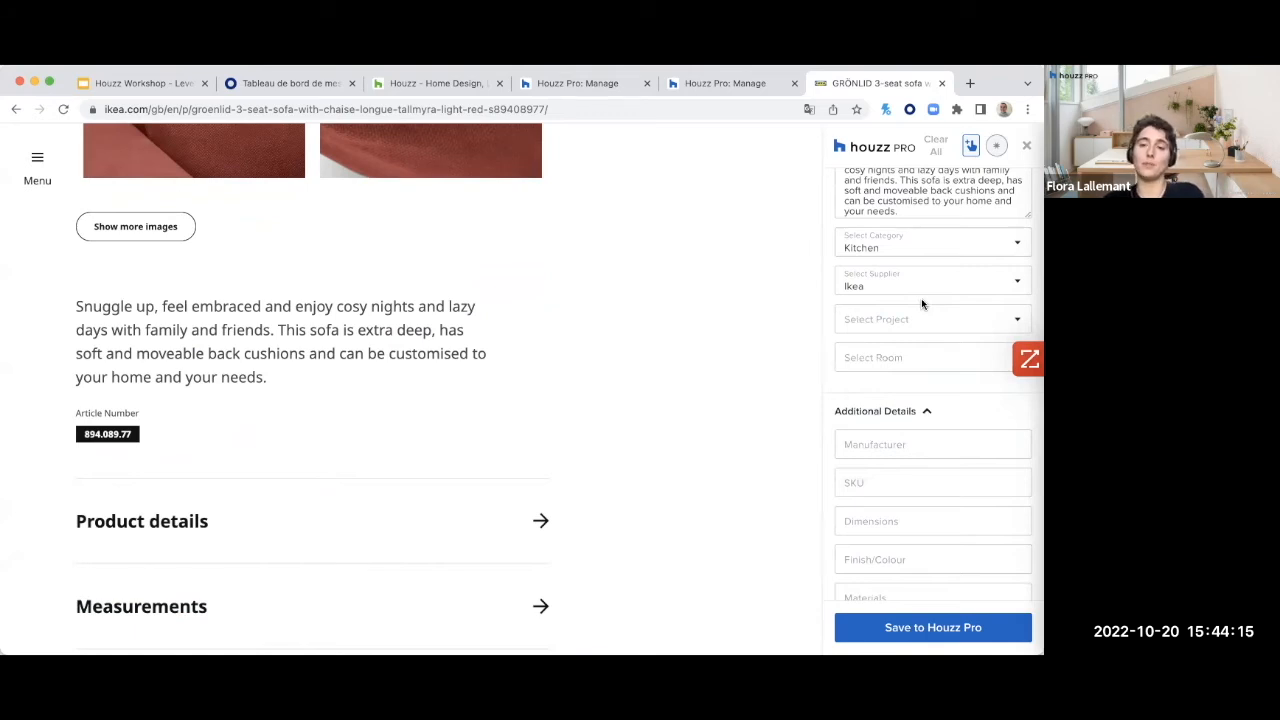
pyautogui.scroll(-5, 925, 326)
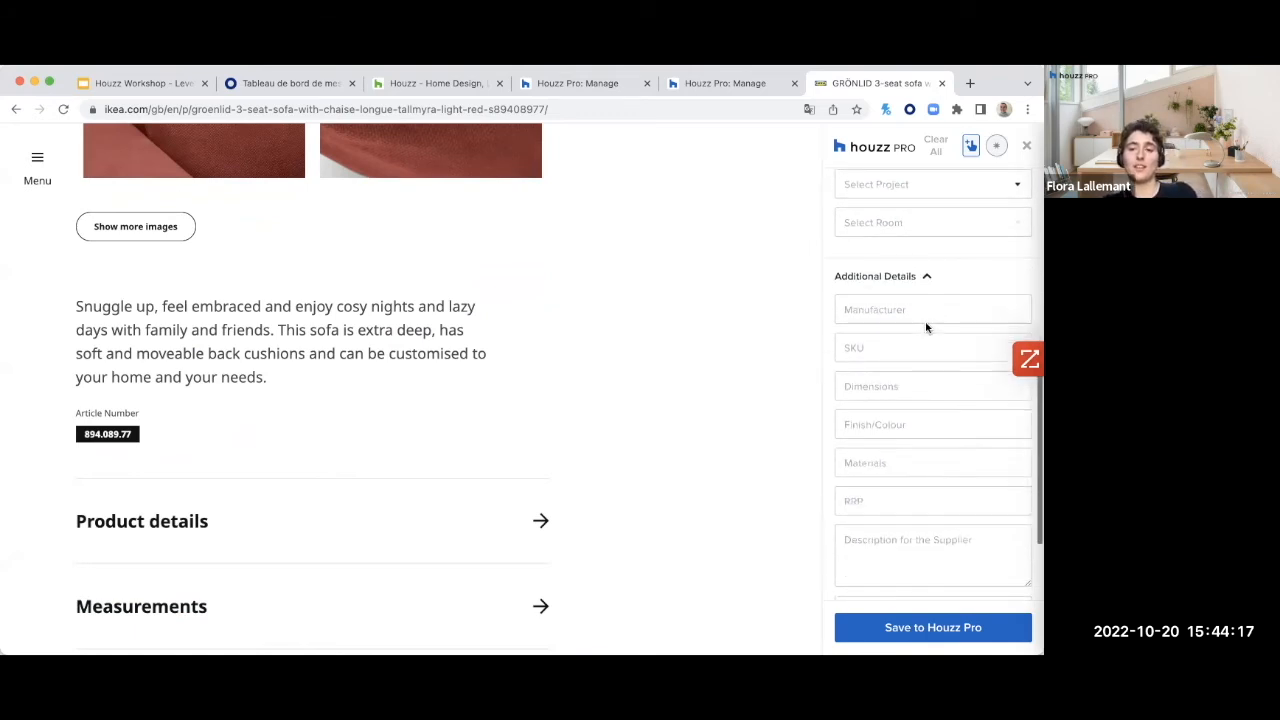
pyautogui.scroll(-1, 926, 327)
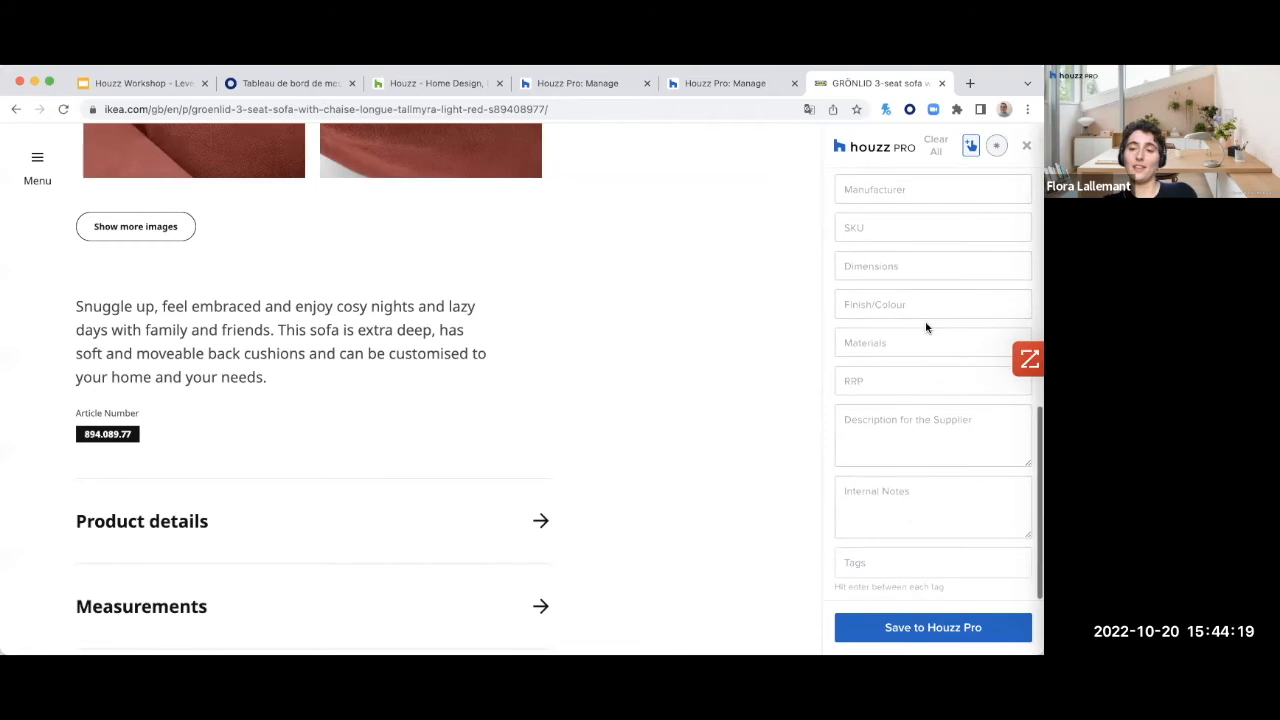
# Step: Add the tag "sofa" to the clipped product and save it to Houzz Pro
pyautogui.click(960, 560)
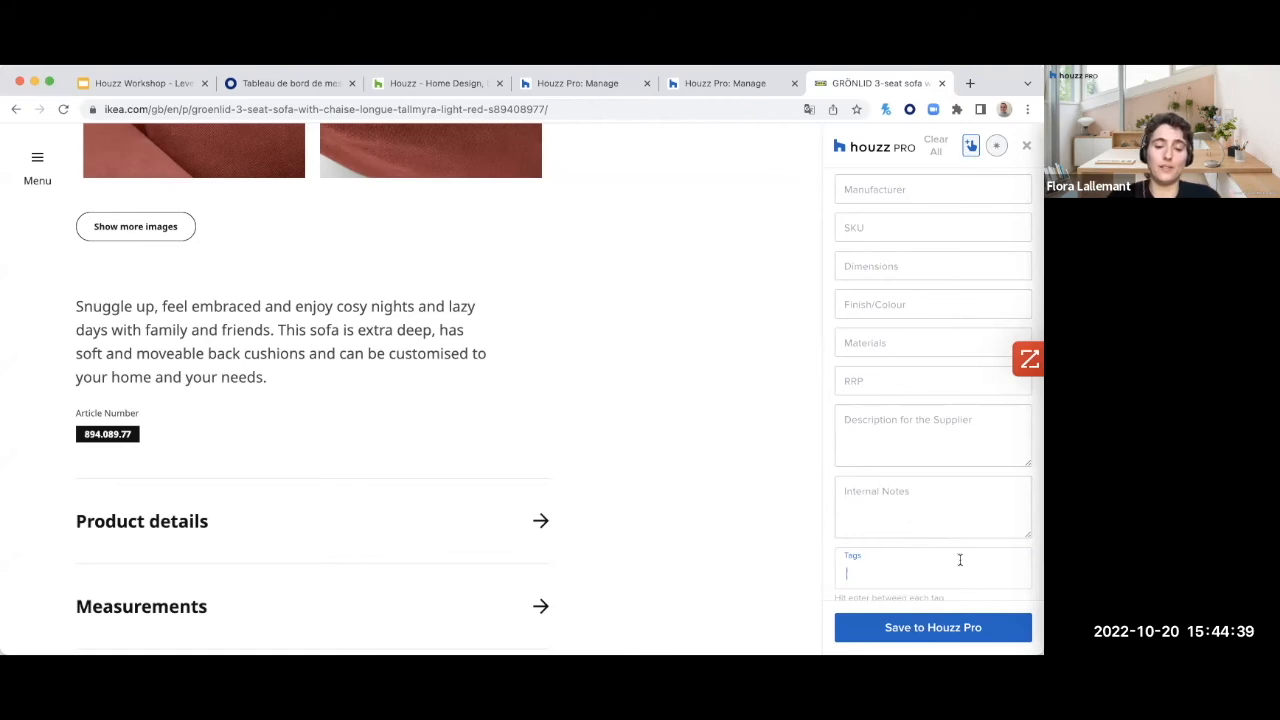
pyautogui.write('sofa')
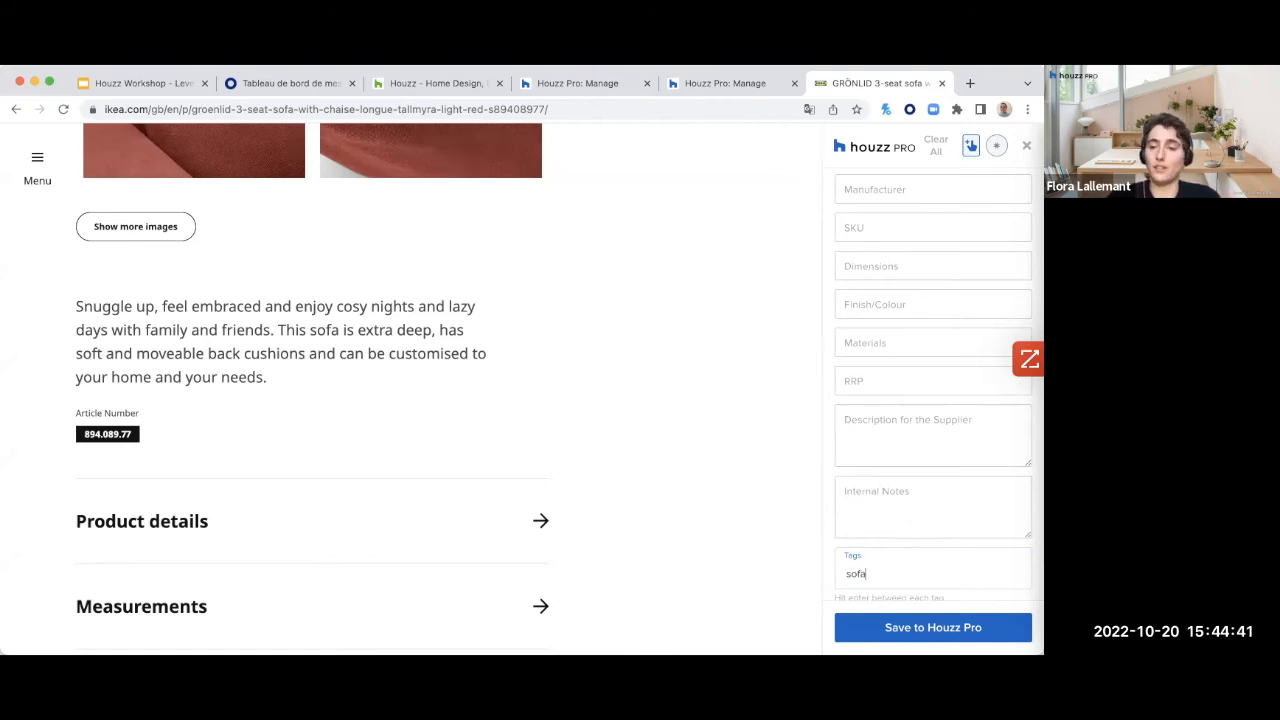
pyautogui.press('Return')
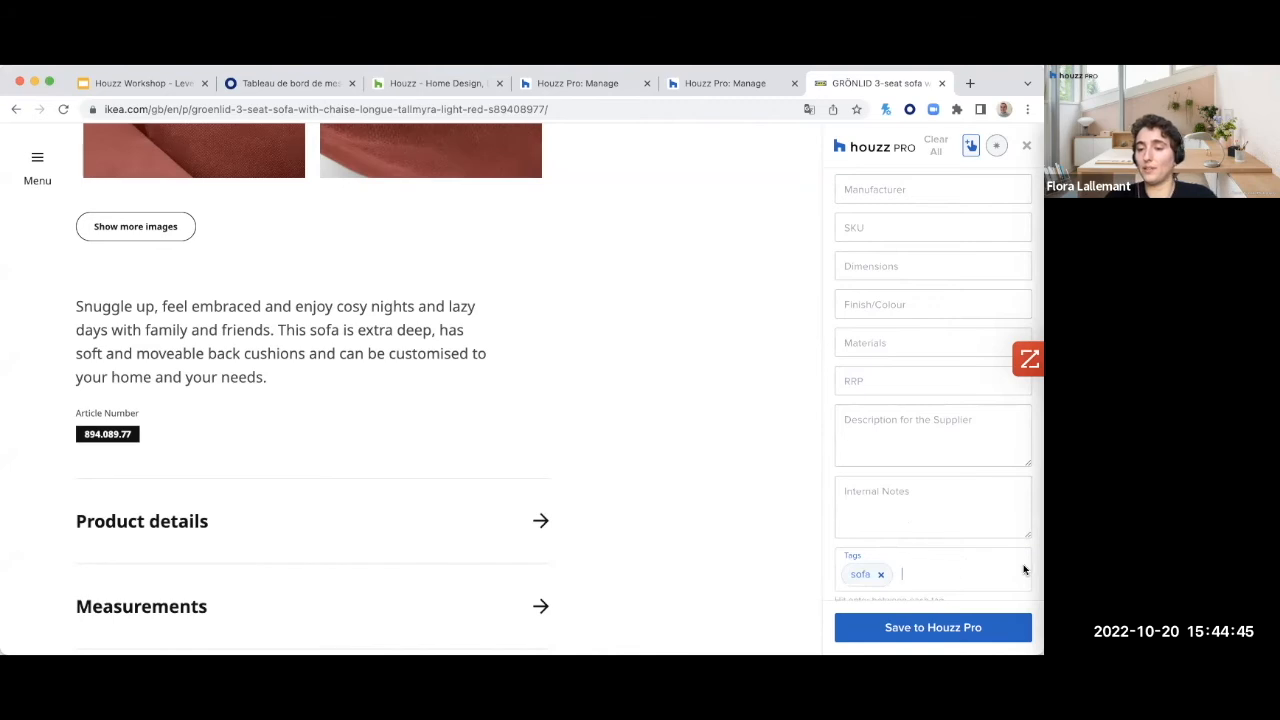
pyautogui.click(1022, 630)
pyautogui.scroll(6, 955, 336)
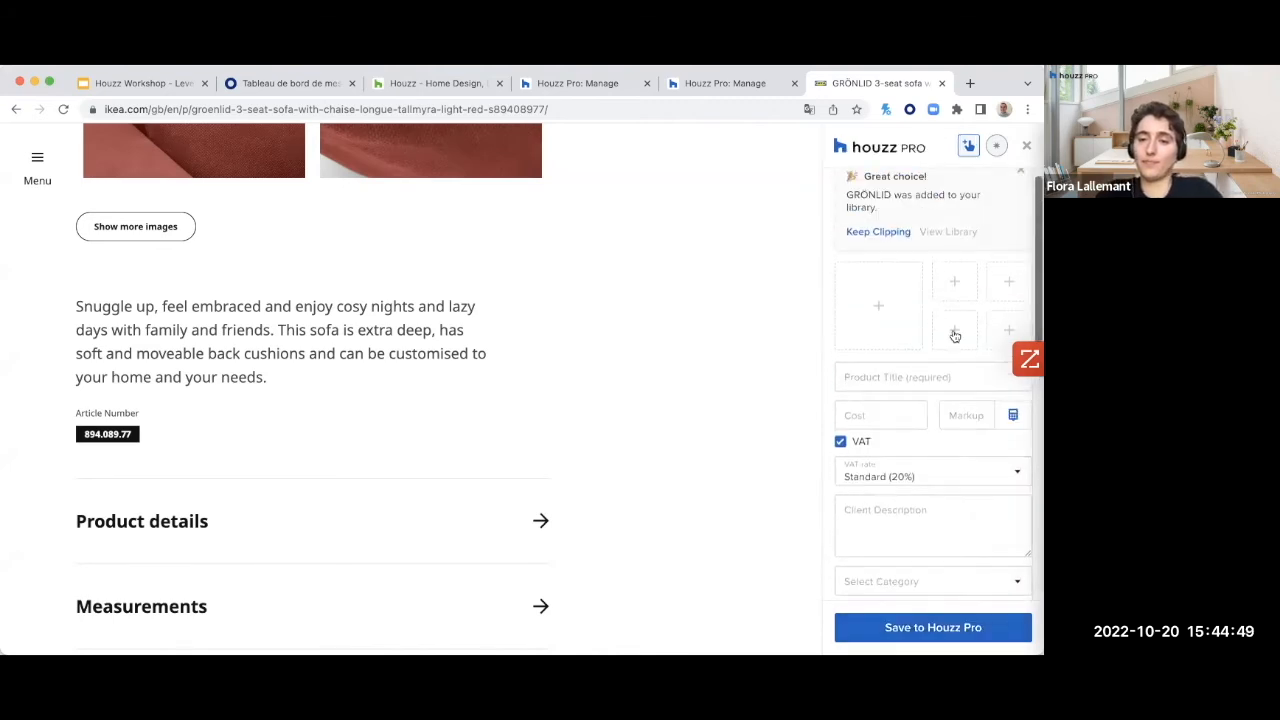
pyautogui.moveTo(709, 238); pyautogui.dragTo(683, 222)
pyautogui.scroll(15, 683, 222)
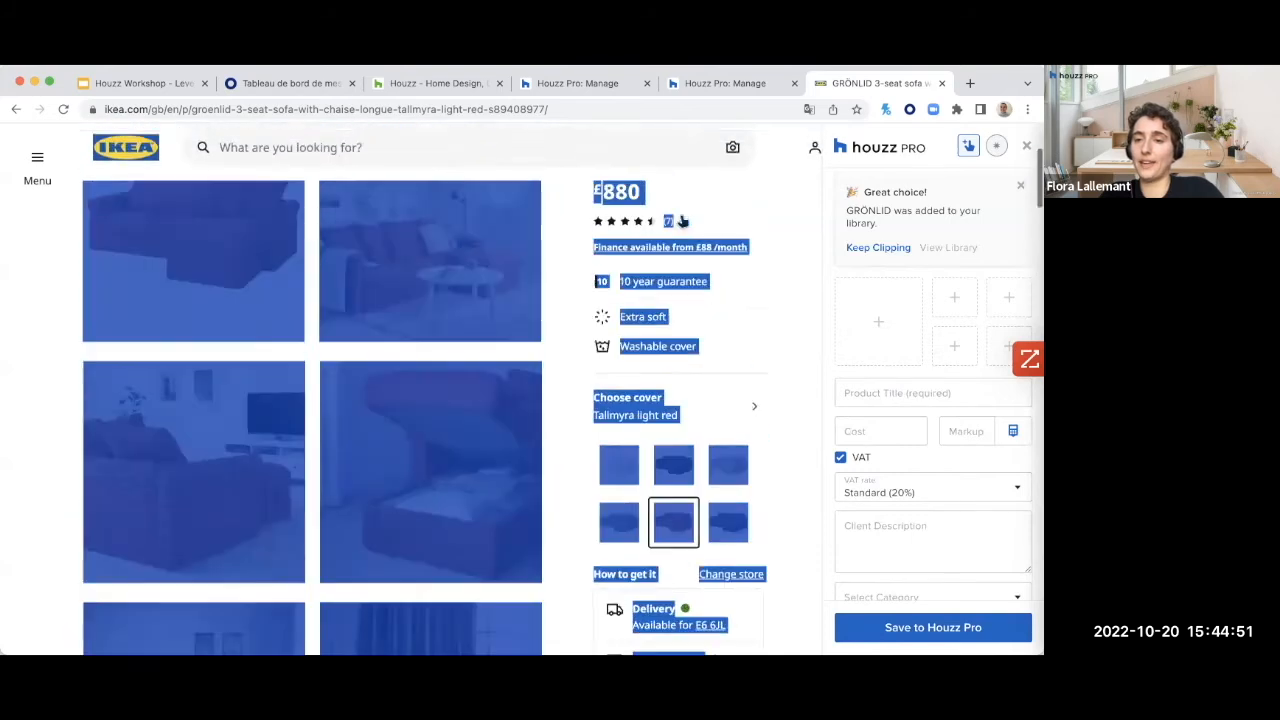
# Step: Close the product clipper on the IKEA page and return to the Rénovation proposal in Houzz Pro
pyautogui.click(966, 197)
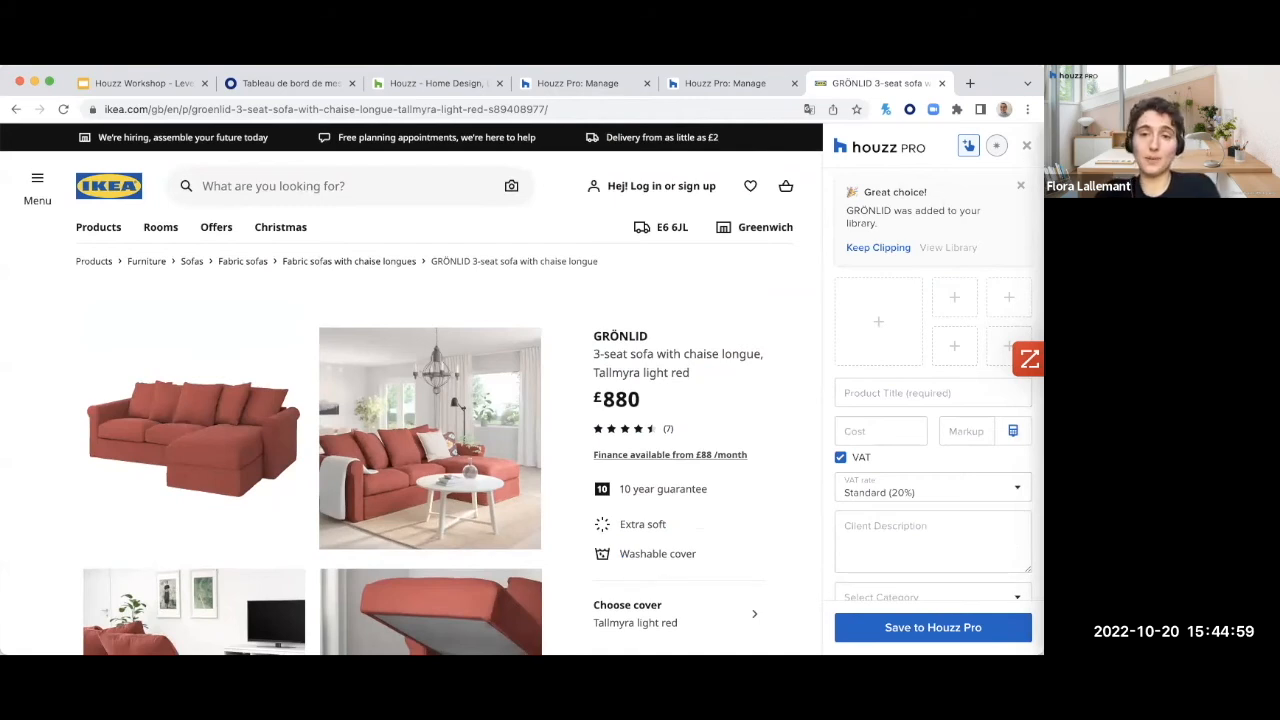
pyautogui.click(1026, 145)
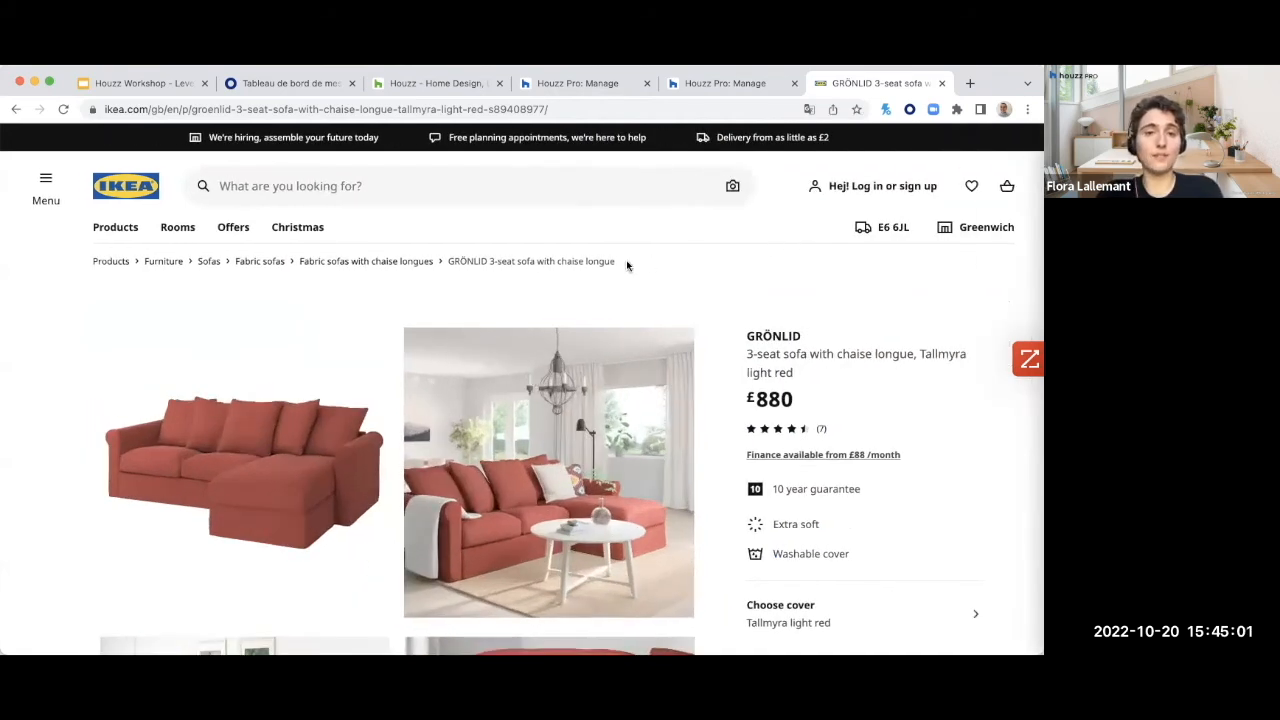
pyautogui.click(719, 85)
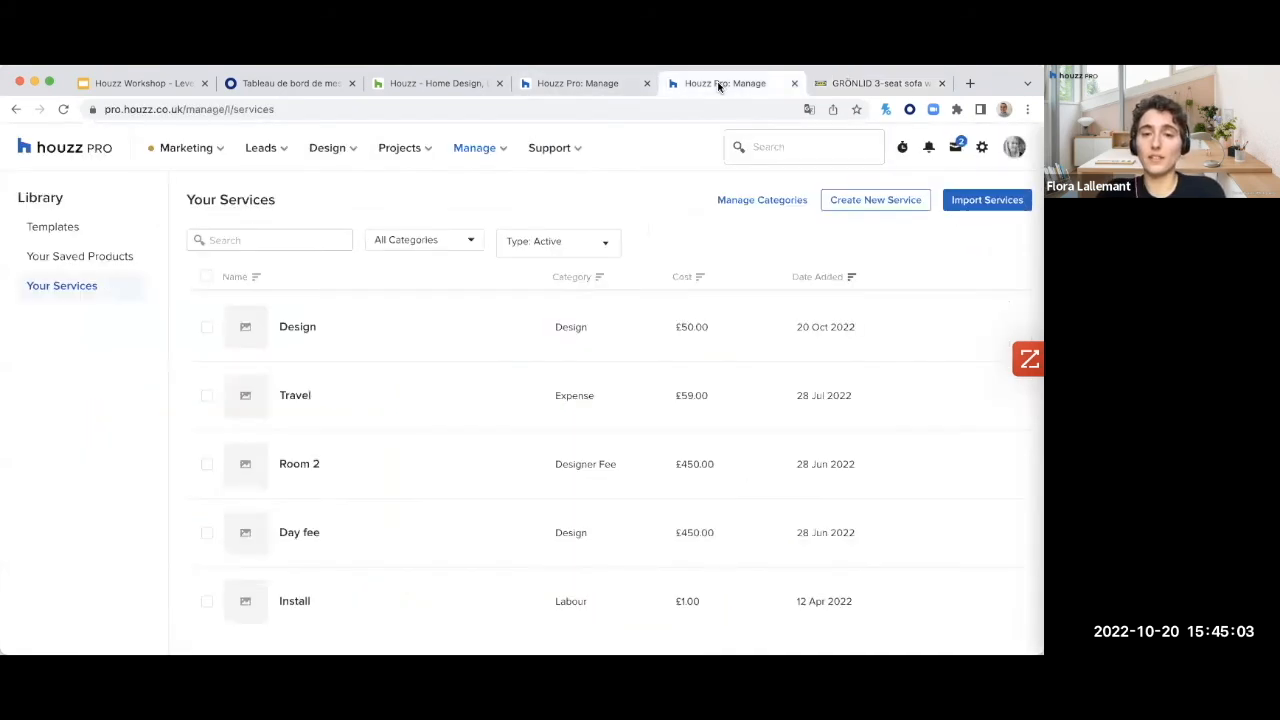
pyautogui.click(569, 85)
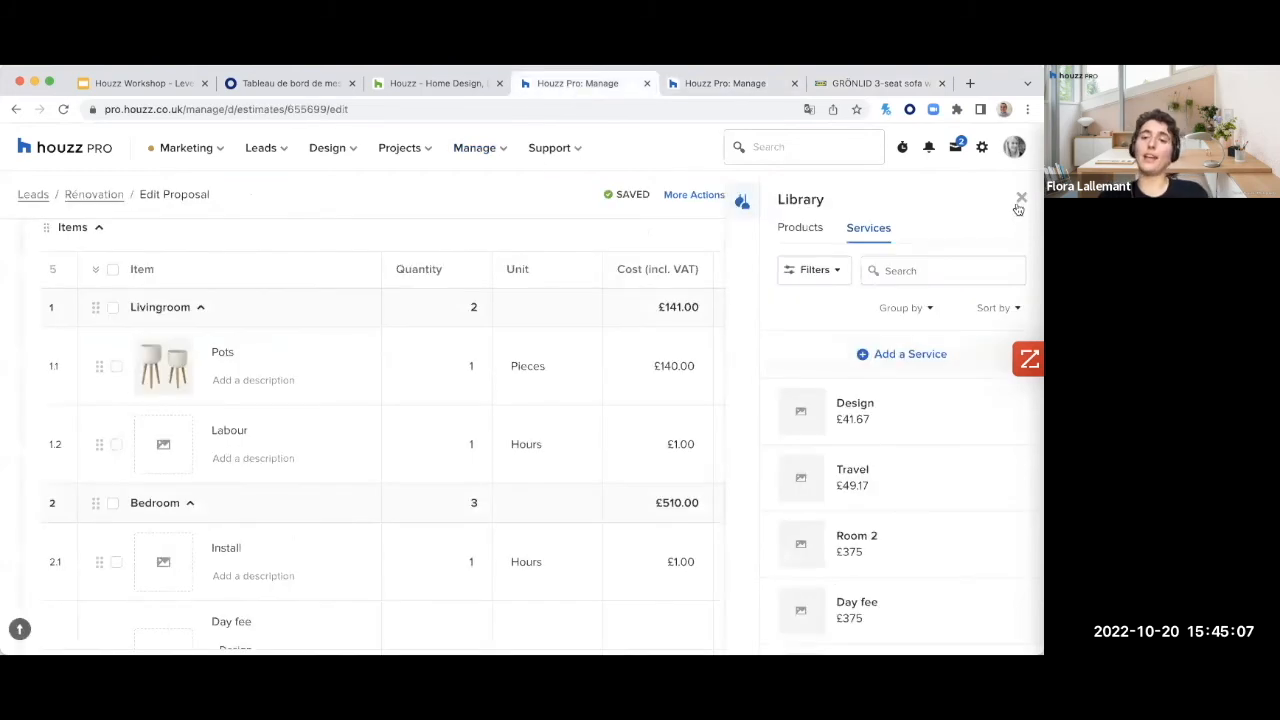
# Step: Show the products in the library, close the library and look through the proposal from its general info to the files section
pyautogui.click(797, 230)
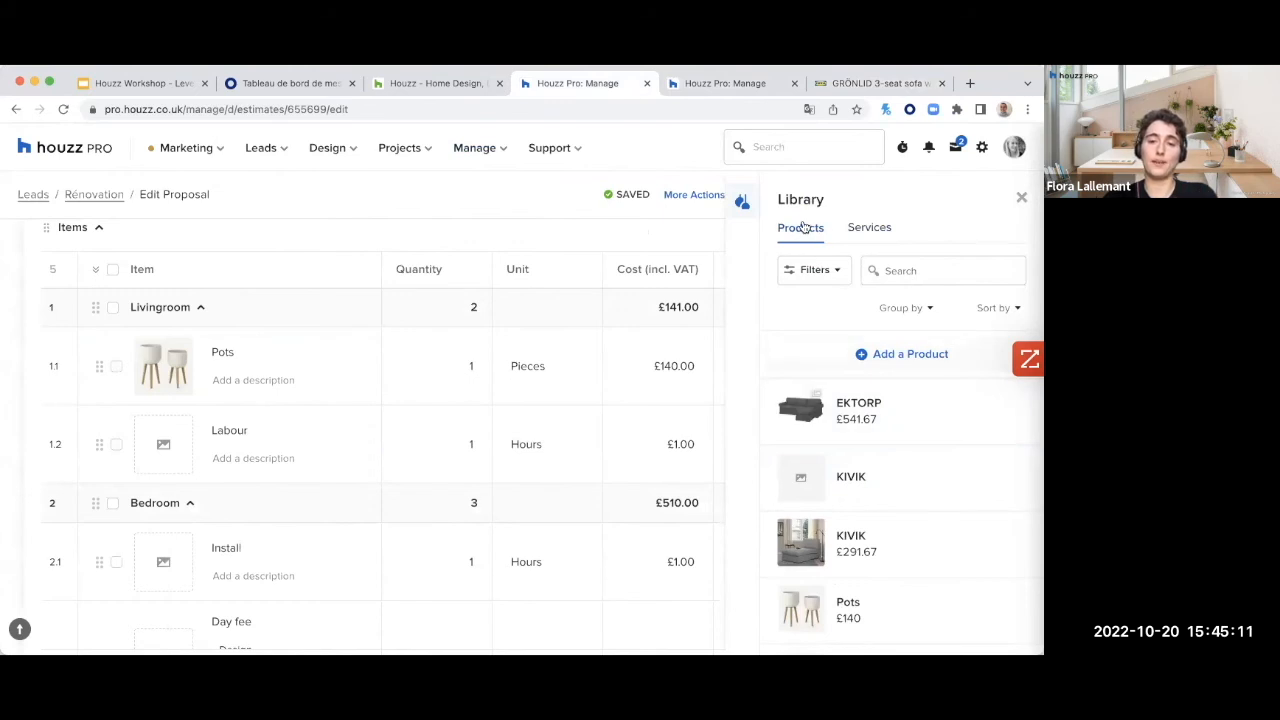
pyautogui.click(1021, 201)
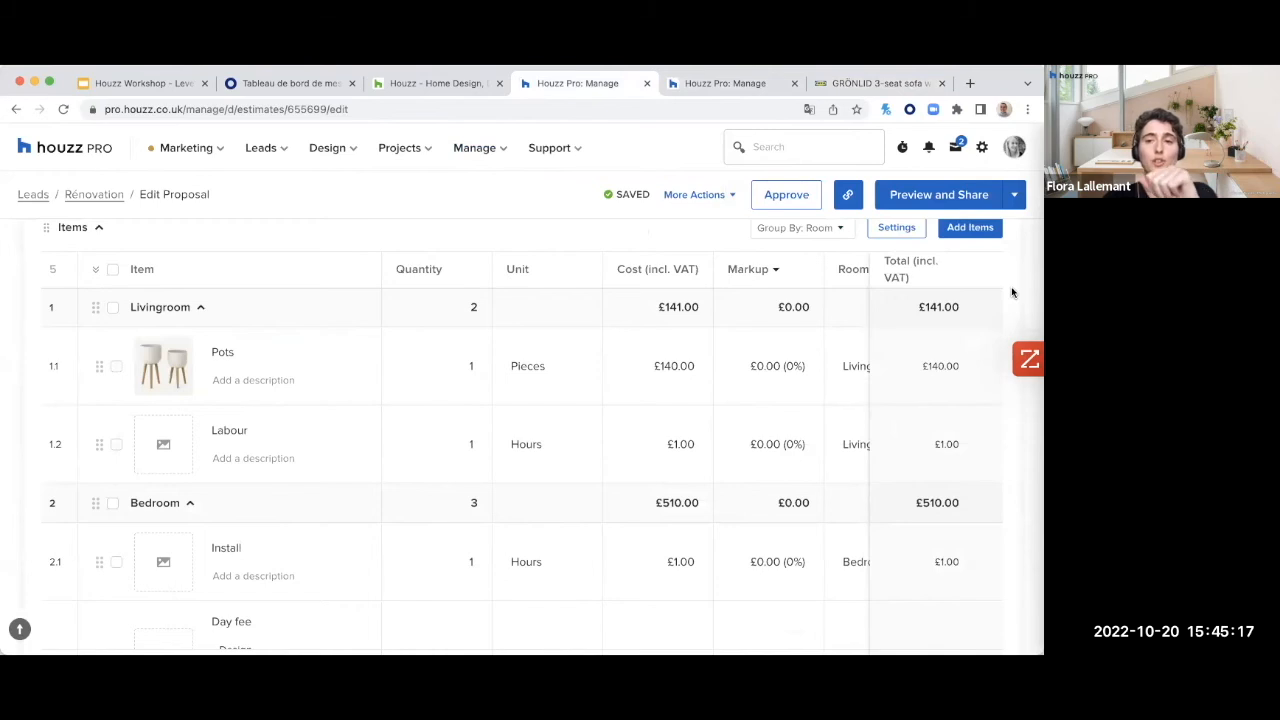
pyautogui.scroll(-2, 1012, 292)
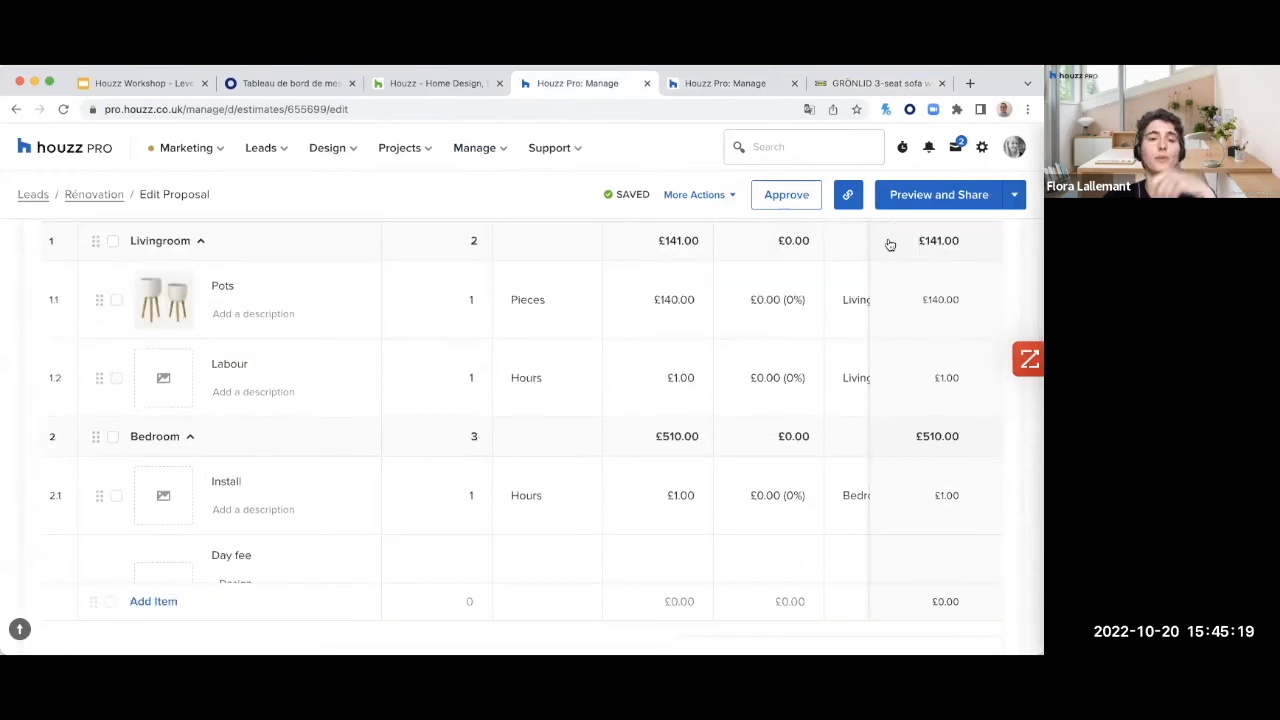
pyautogui.scroll(10, 1014, 268)
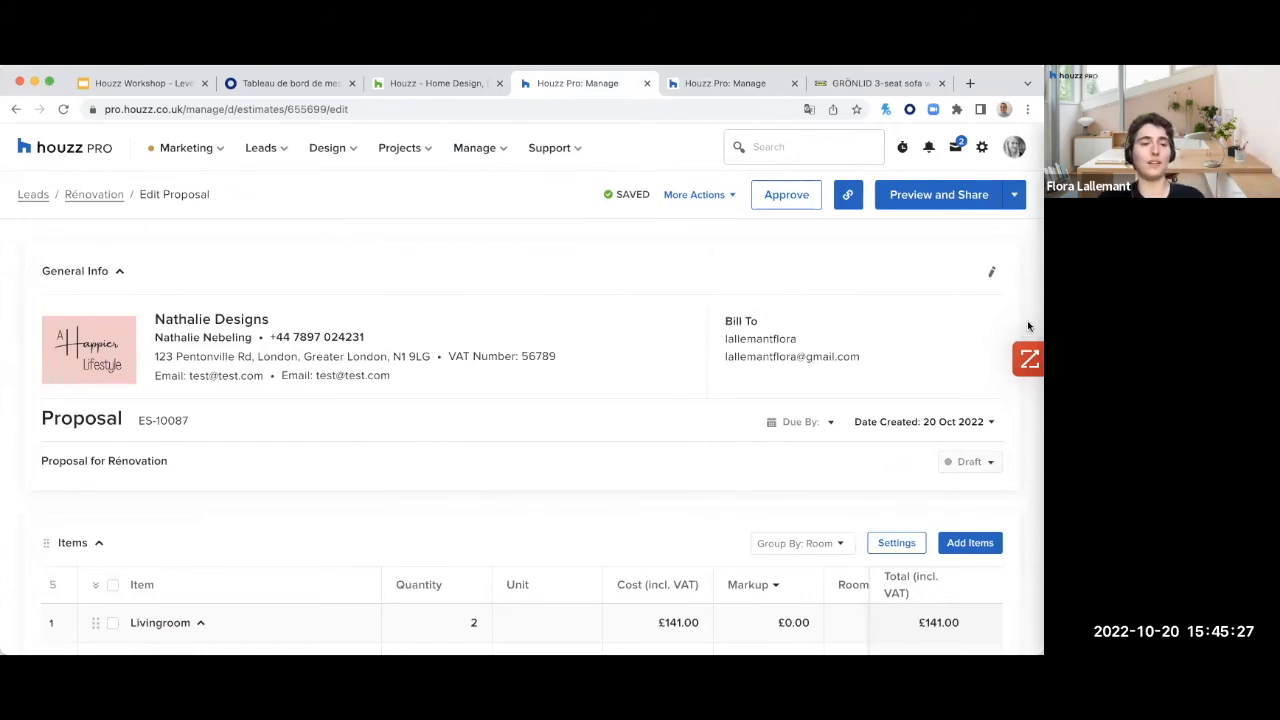
pyautogui.scroll(-20, 1027, 317)
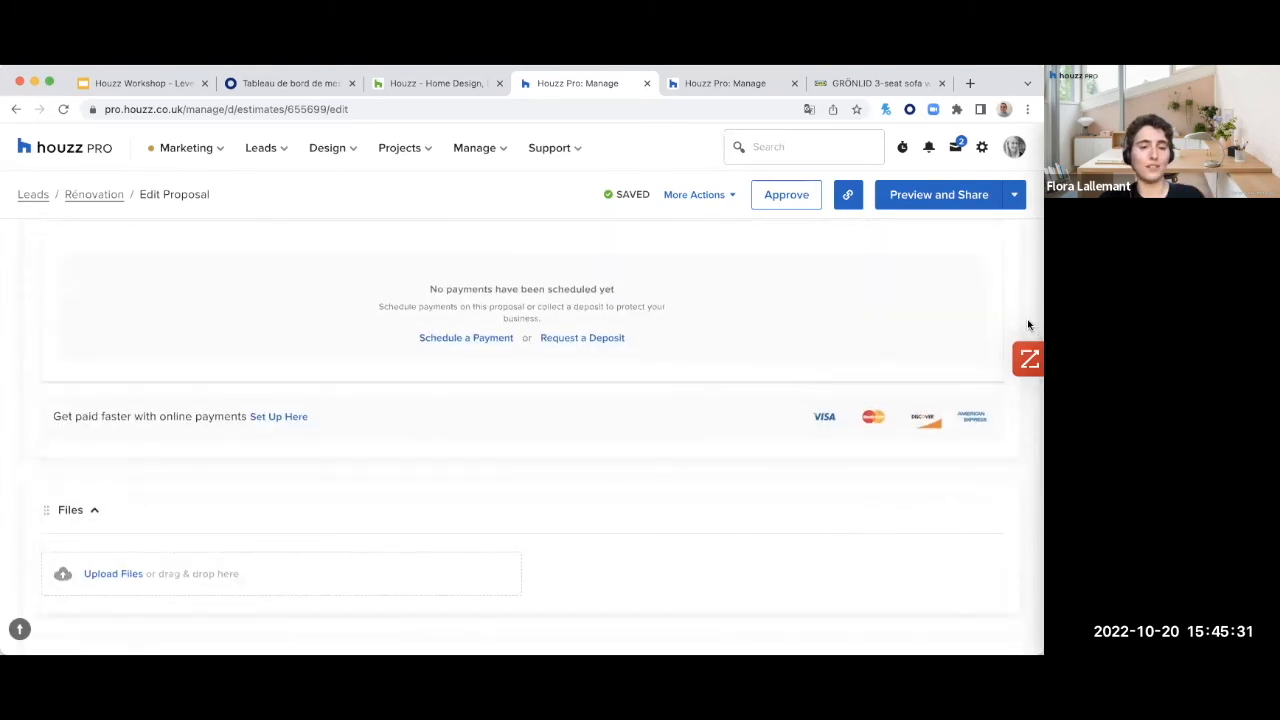
pyautogui.scroll(20, 1027, 324)
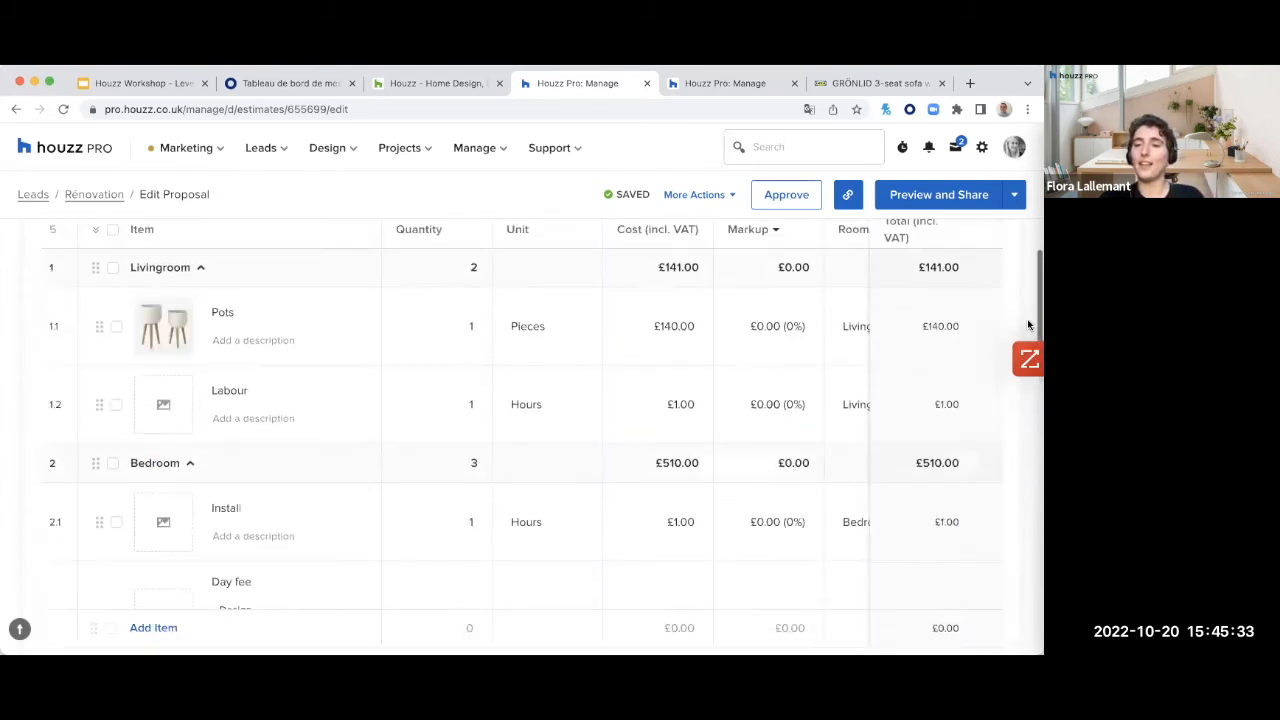
pyautogui.scroll(-2, 1027, 318)
pyautogui.scroll(-1, 1025, 305)
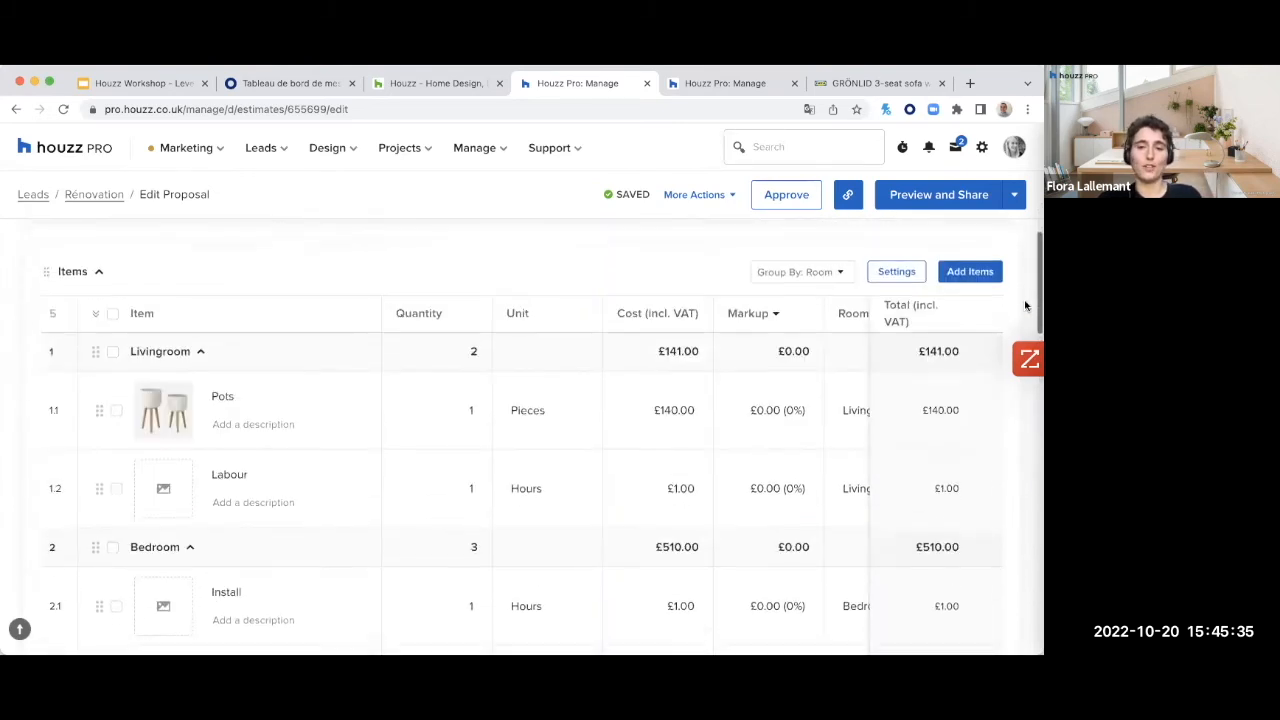
# Step: Open the client preview of the proposal and look over its items
pyautogui.click(940, 196)
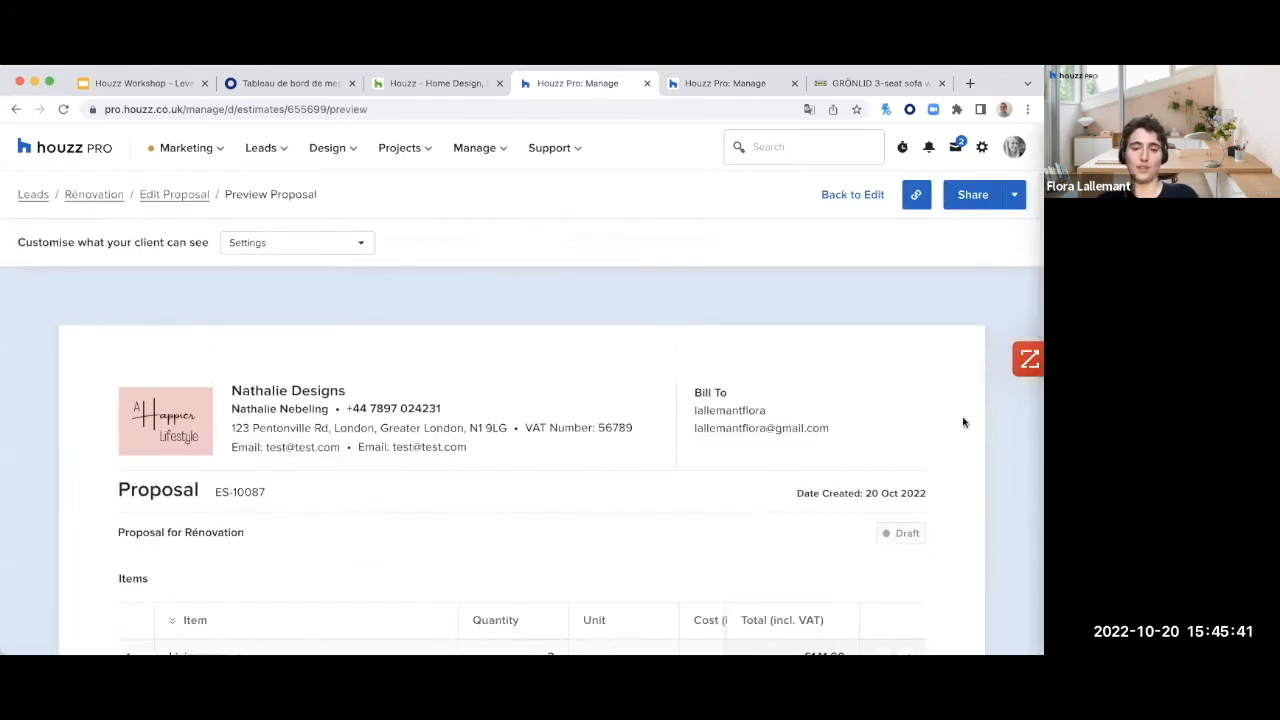
pyautogui.scroll(-3, 965, 418)
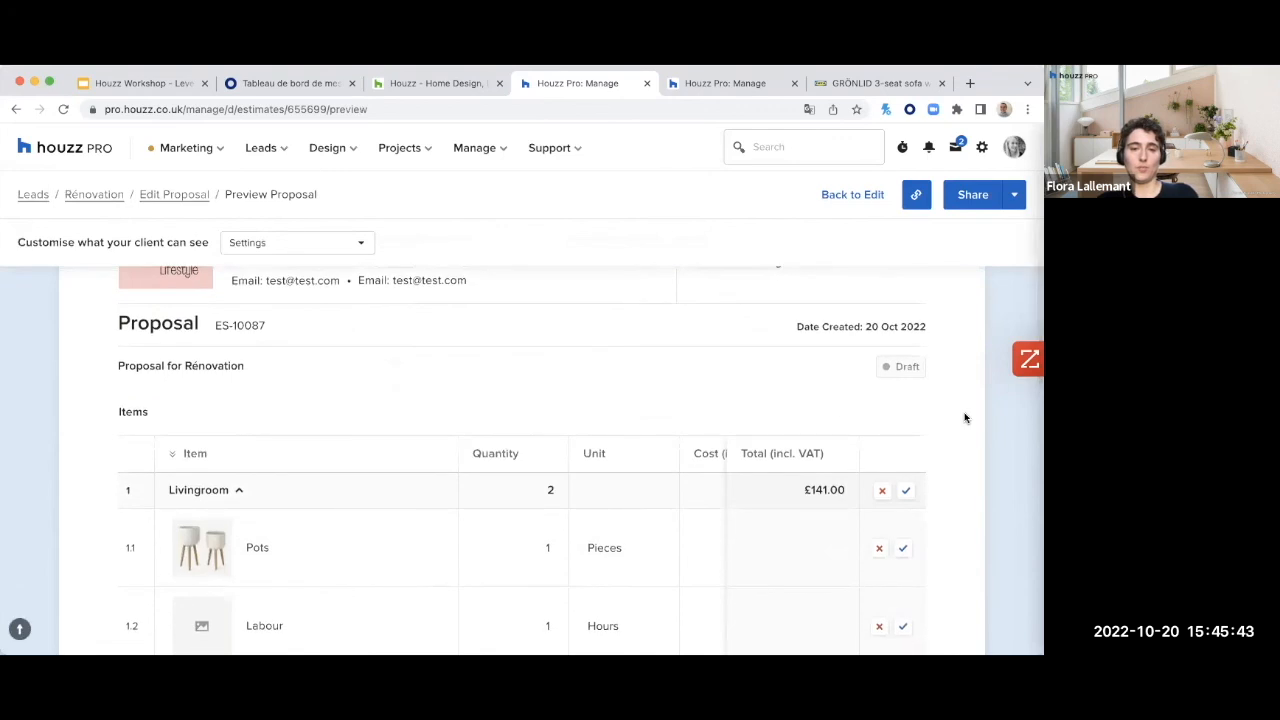
pyautogui.scroll(-2, 965, 418)
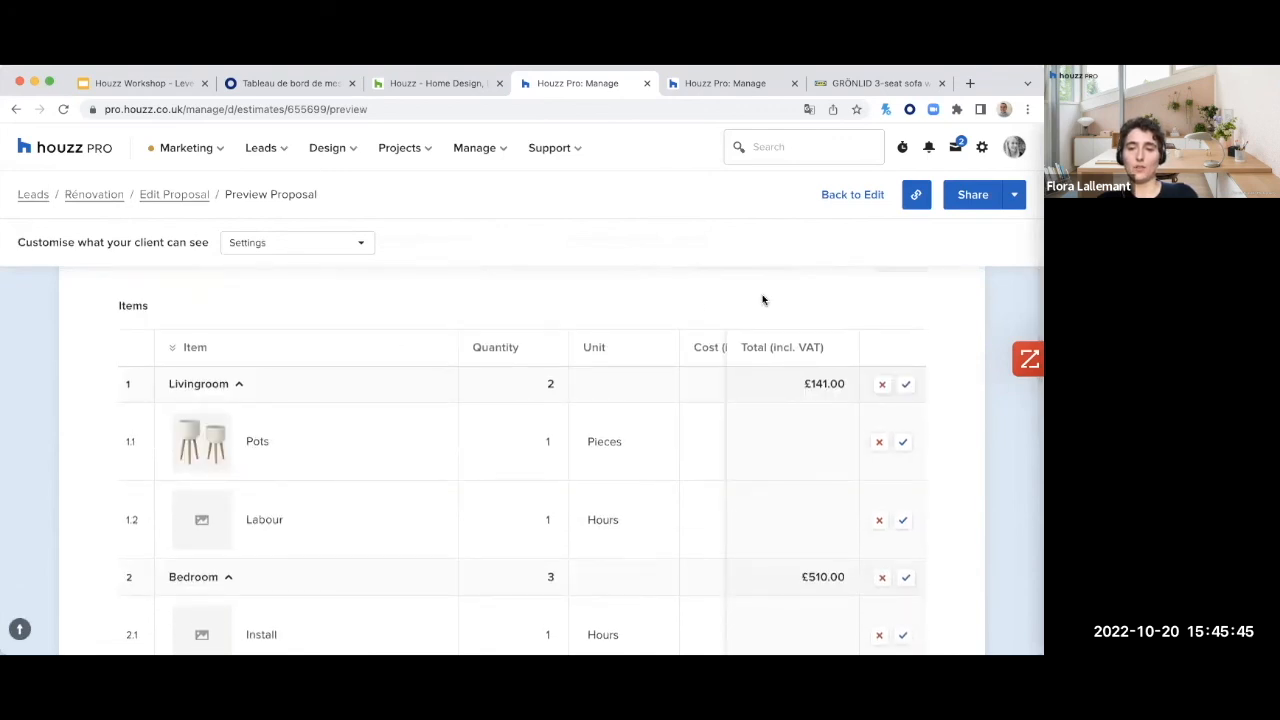
pyautogui.scroll(1, 787, 298)
pyautogui.scroll(2, 787, 298)
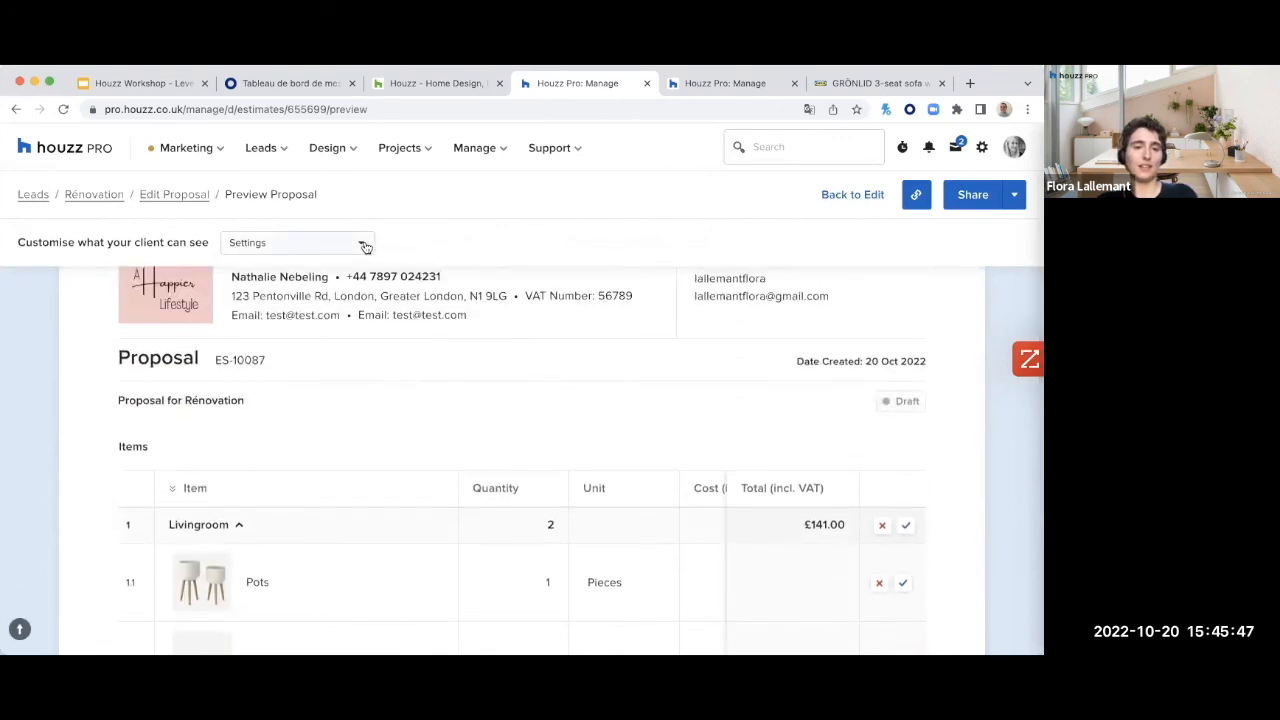
# Step: Check the pricing display options for the client and examine the items grouped under Livingroom and Bedroom
pyautogui.click(360, 243)
pyautogui.moveTo(338, 277)
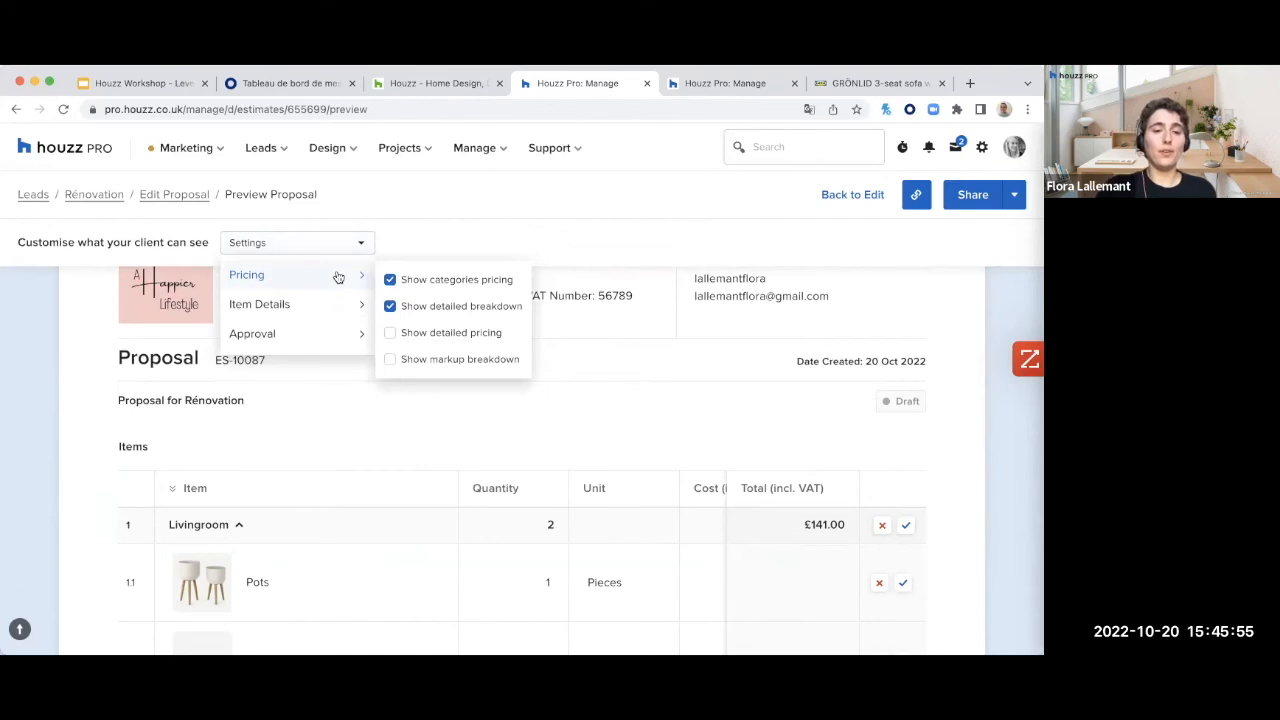
pyautogui.click(344, 418)
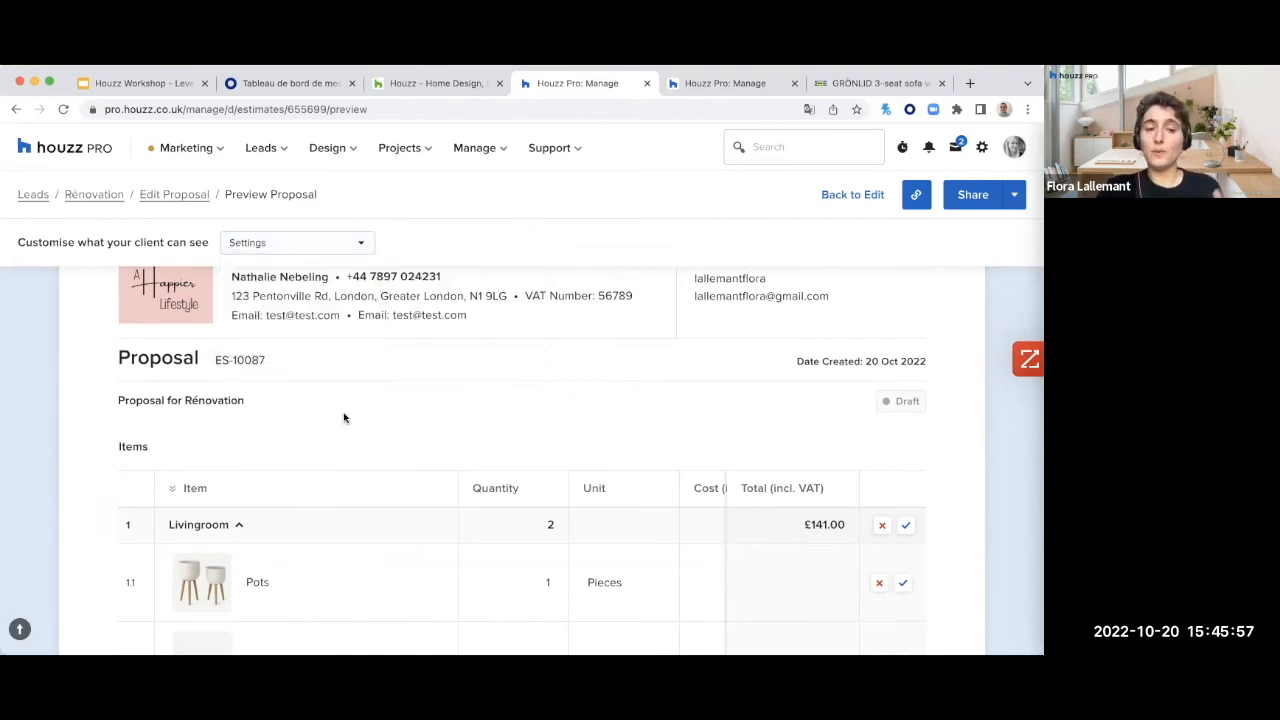
pyautogui.scroll(-2, 954, 465)
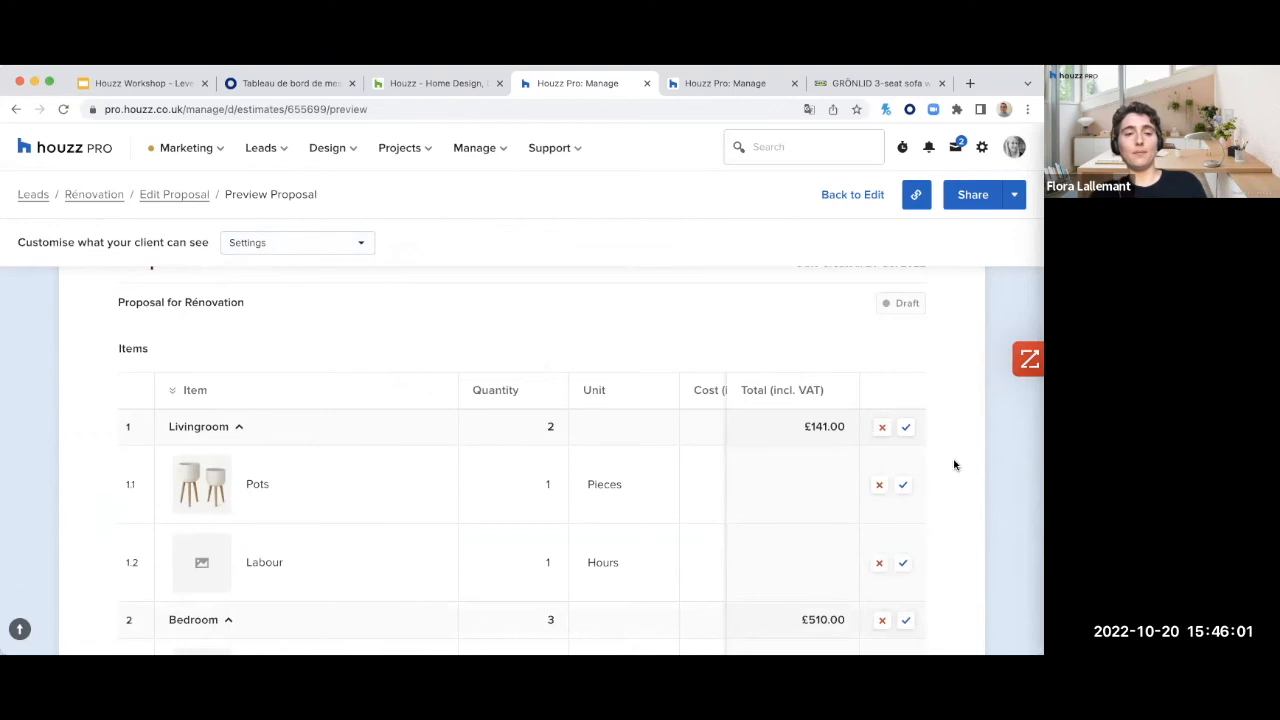
pyautogui.scroll(-2, 954, 465)
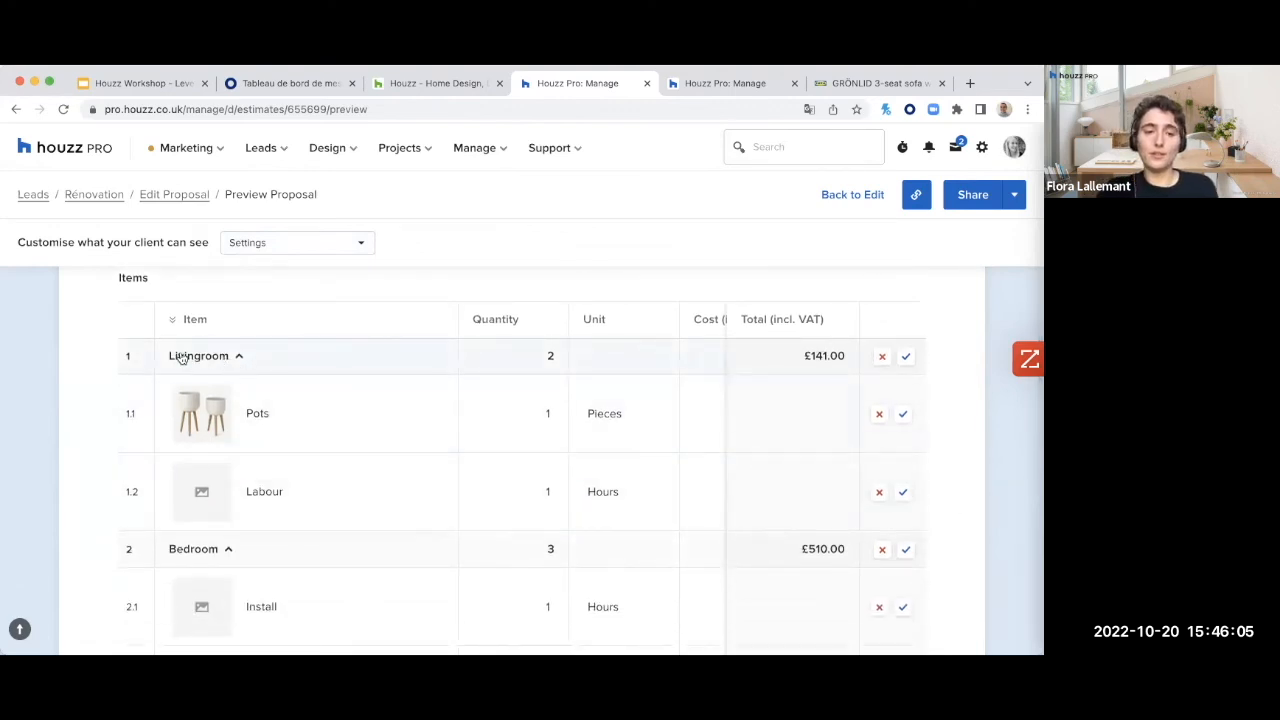
pyautogui.scroll(-2, 94, 405)
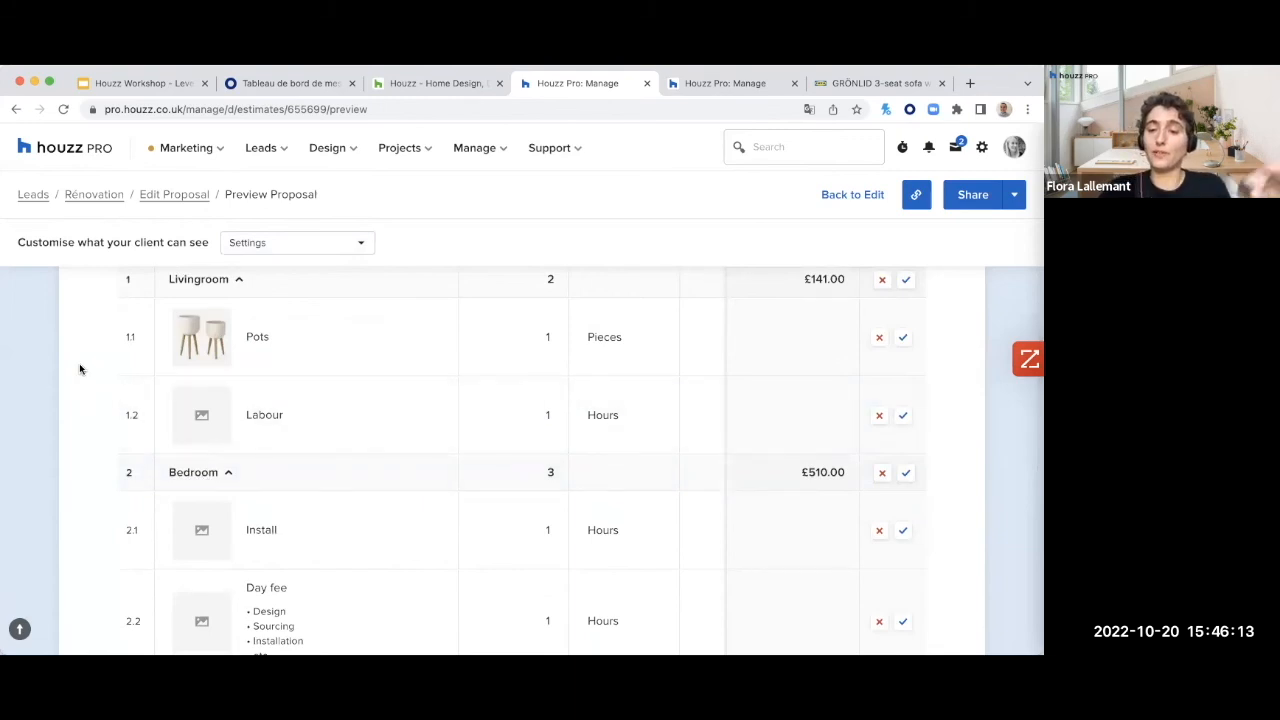
pyautogui.scroll(1, 87, 344)
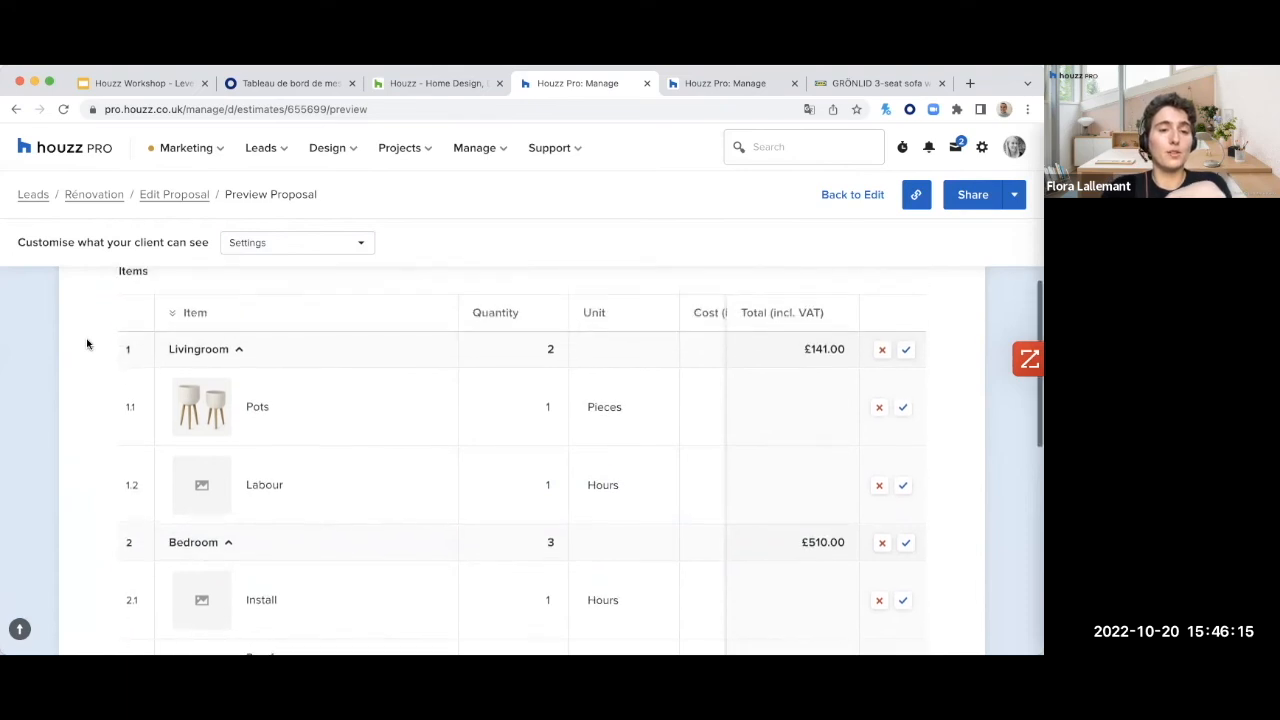
# Step: Review the item detail and approval options that control what the client can see
pyautogui.click(364, 243)
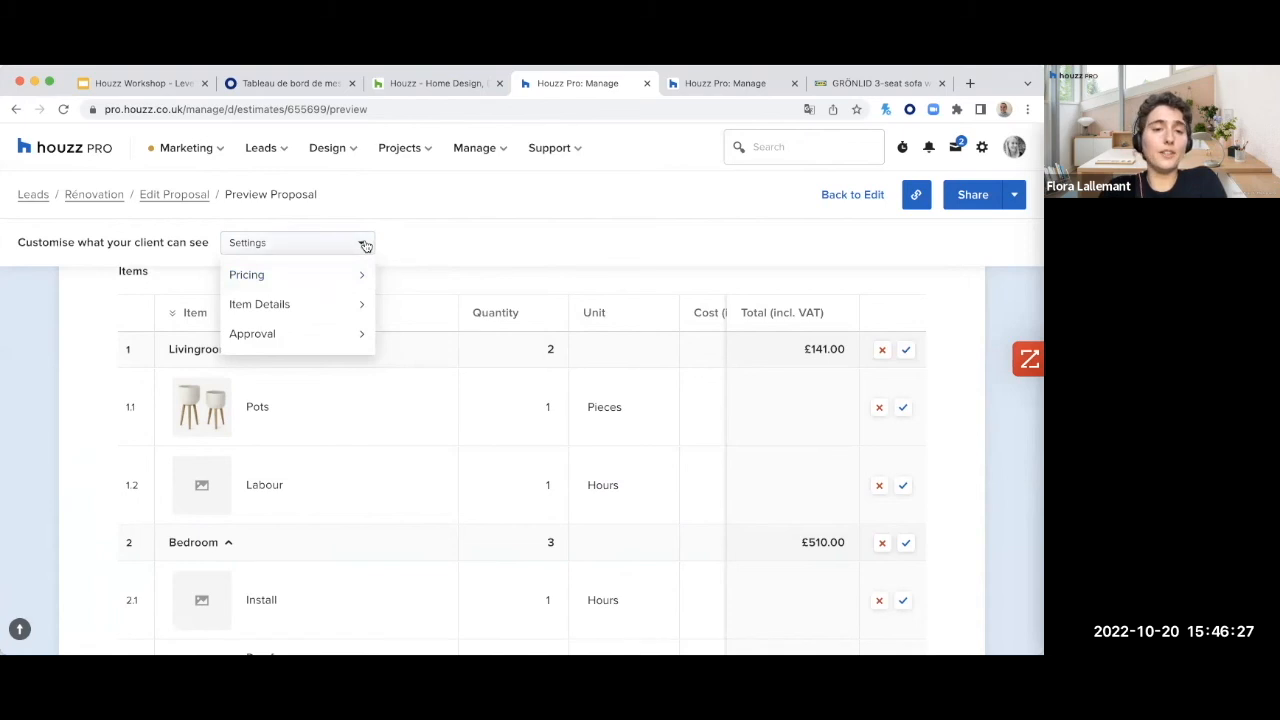
pyautogui.moveTo(360, 315)
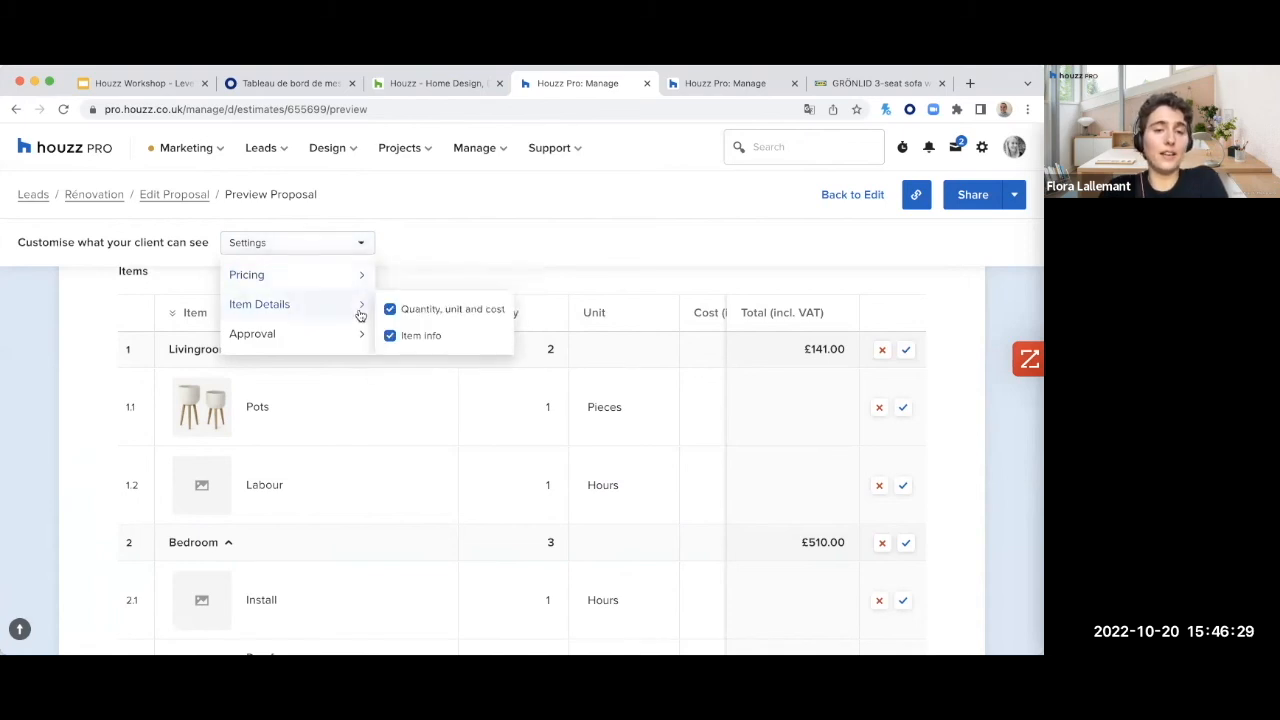
pyautogui.moveTo(357, 342)
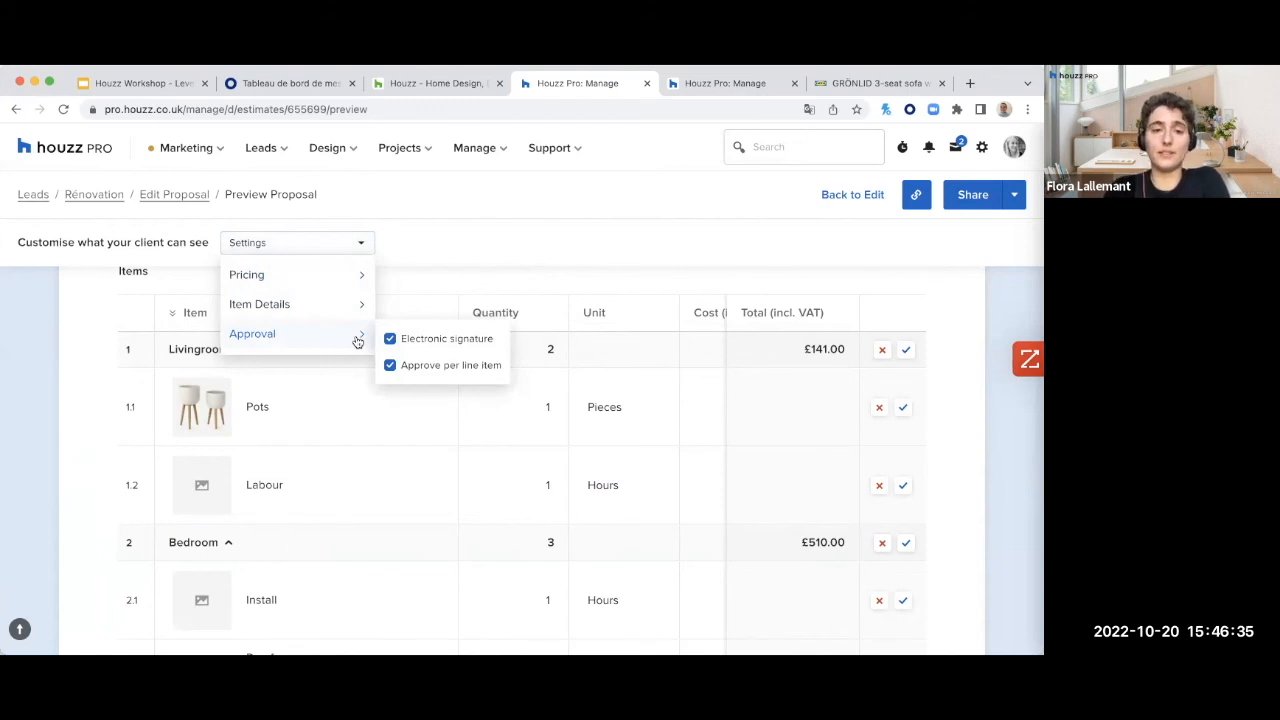
# Step: Turn off categories pricing and the detailed breakdown for the client, and check the simplified items table
pyautogui.click(389, 281)
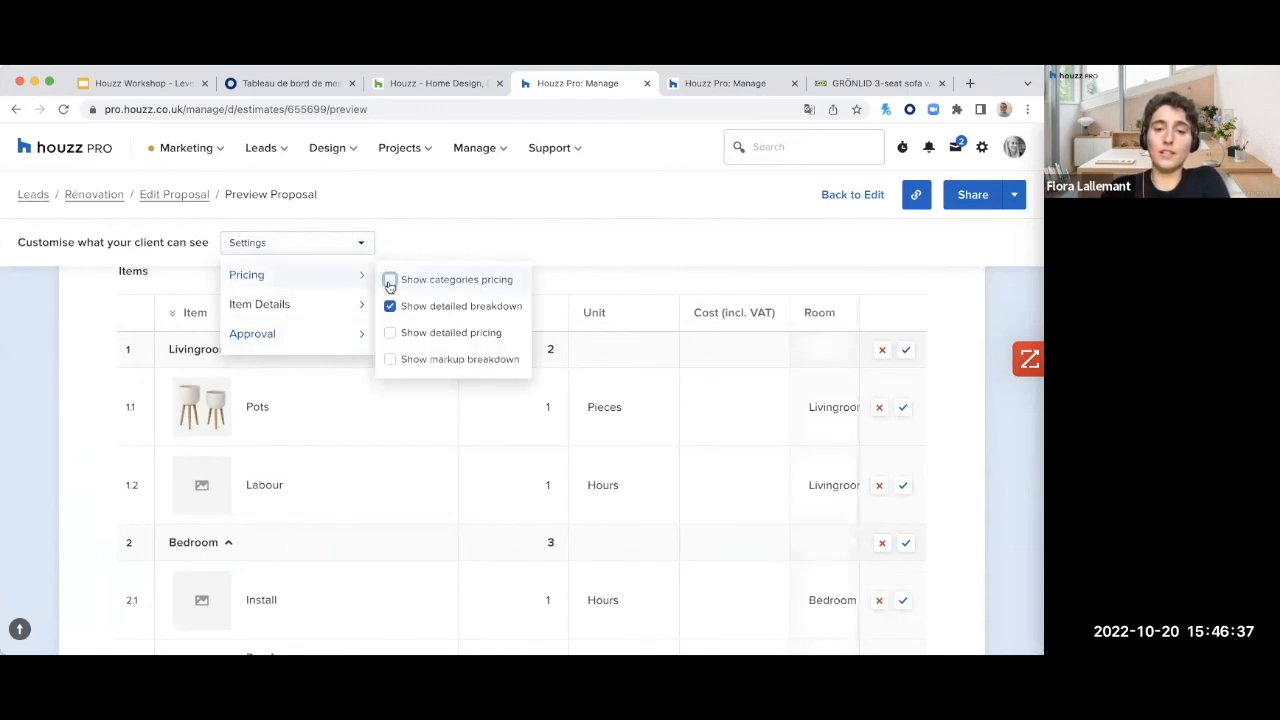
pyautogui.click(390, 306)
pyautogui.click(950, 360)
pyautogui.scroll(1, 540, 340)
pyautogui.hscroll(1, 757, 429)
pyautogui.hscroll(3, 757, 429)
pyautogui.hscroll(-4, 754, 429)
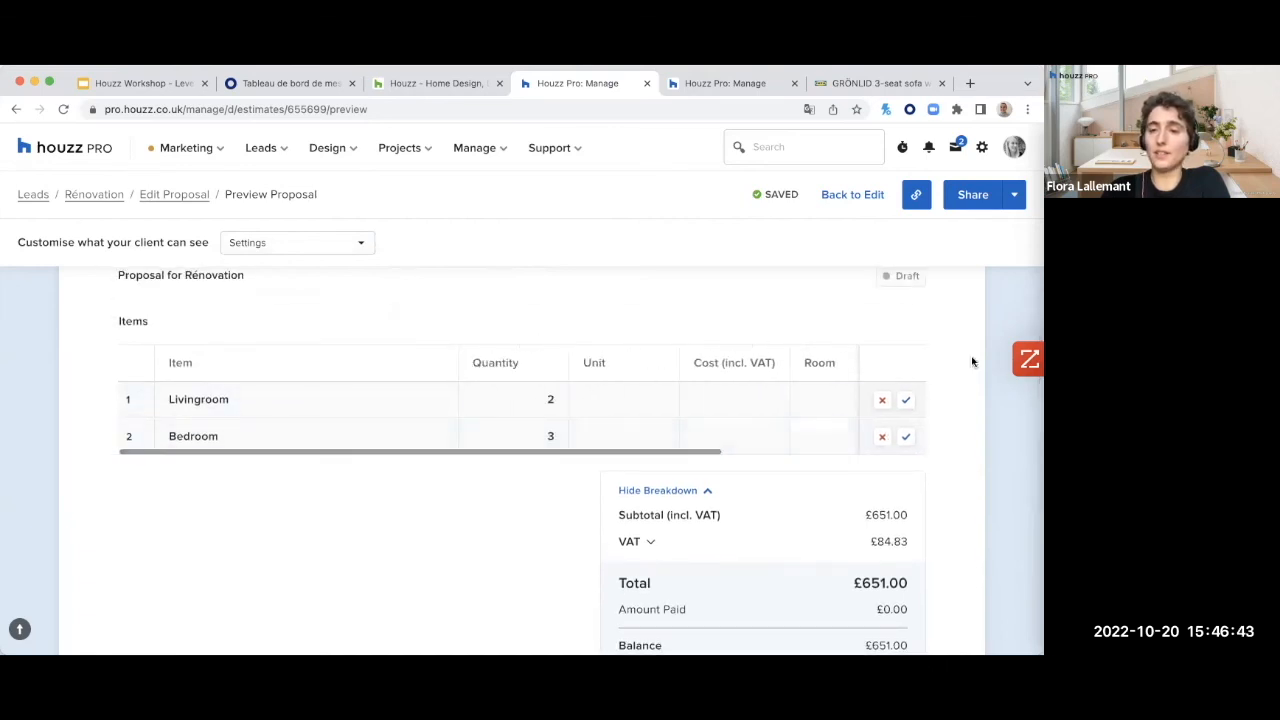
# Step: Turn on categories pricing, detailed breakdown, detailed pricing and markup breakdown in the client's view of the proposal
pyautogui.scroll(1, 946, 352)
pyautogui.click(362, 245)
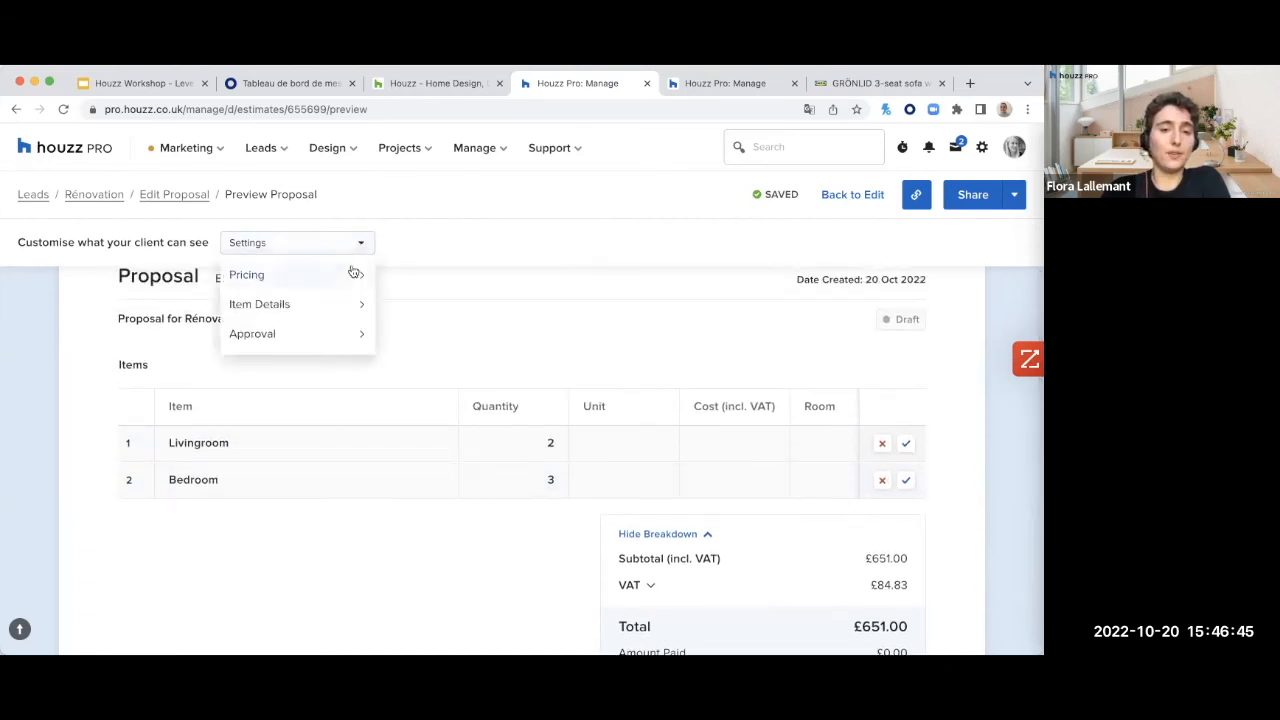
pyautogui.moveTo(353, 273)
pyautogui.click(390, 280)
pyautogui.click(390, 306)
pyautogui.click(390, 333)
pyautogui.click(390, 359)
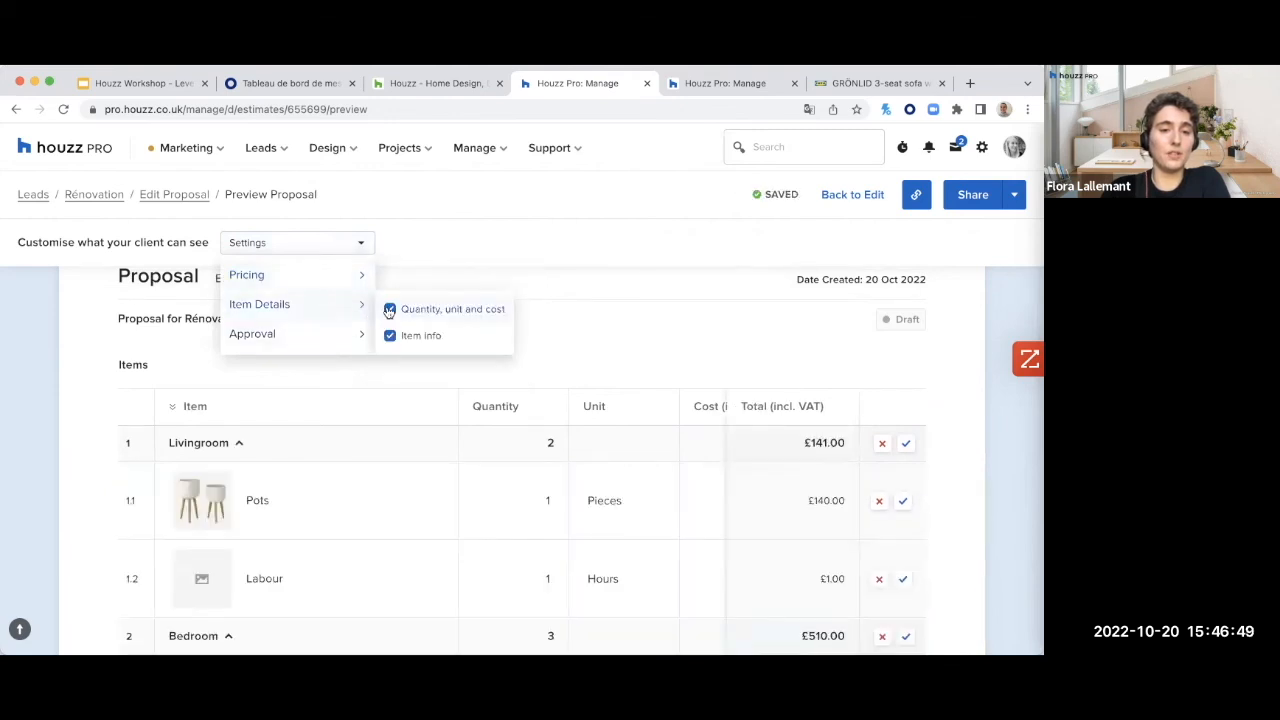
pyautogui.click(966, 399)
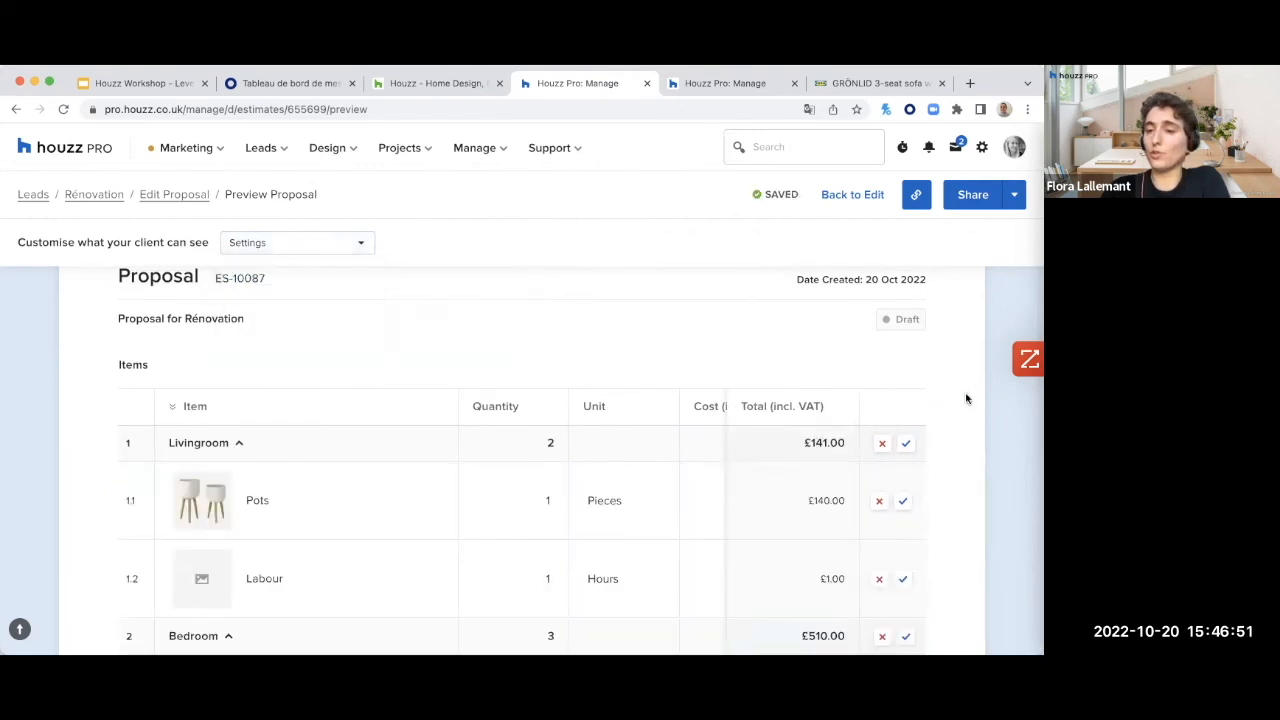
# Step: Examine the line item totals and the additional colour and dimensions columns in the proposal preview
pyautogui.scroll(-5, 966, 399)
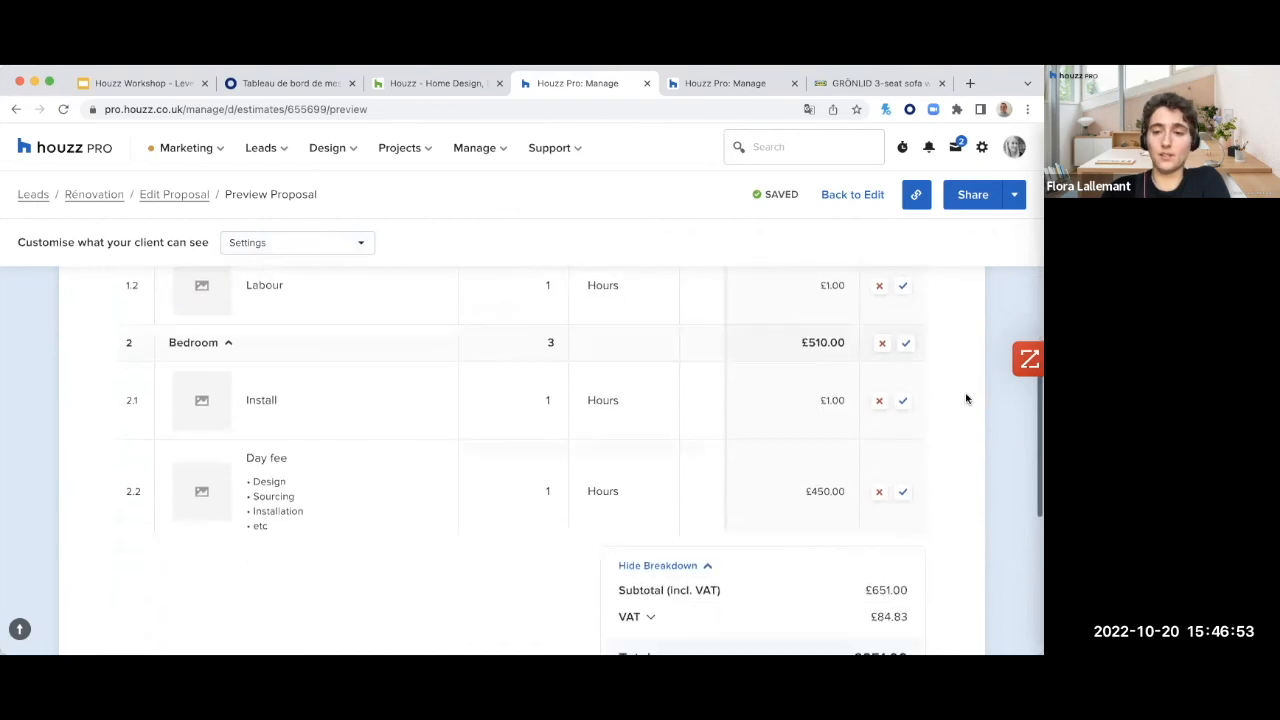
pyautogui.scroll(4, 966, 399)
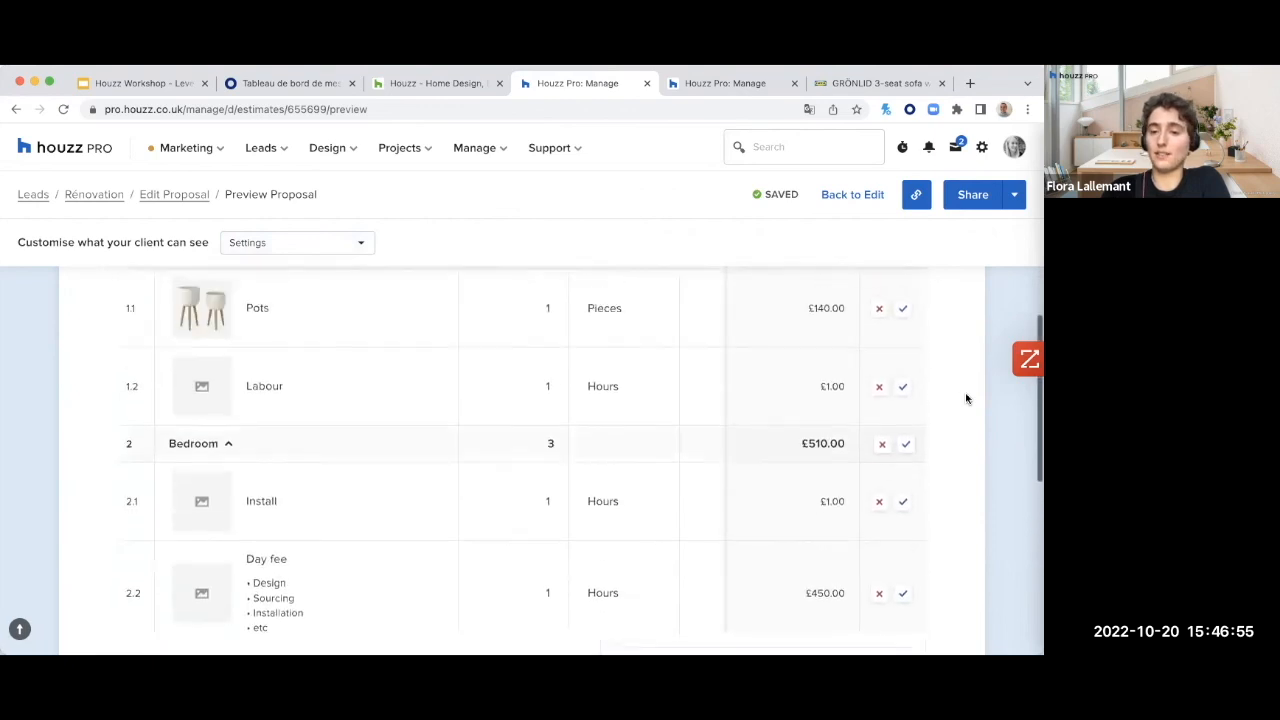
pyautogui.scroll(1, 966, 399)
pyautogui.hscroll(1, 655, 401)
pyautogui.hscroll(6, 655, 401)
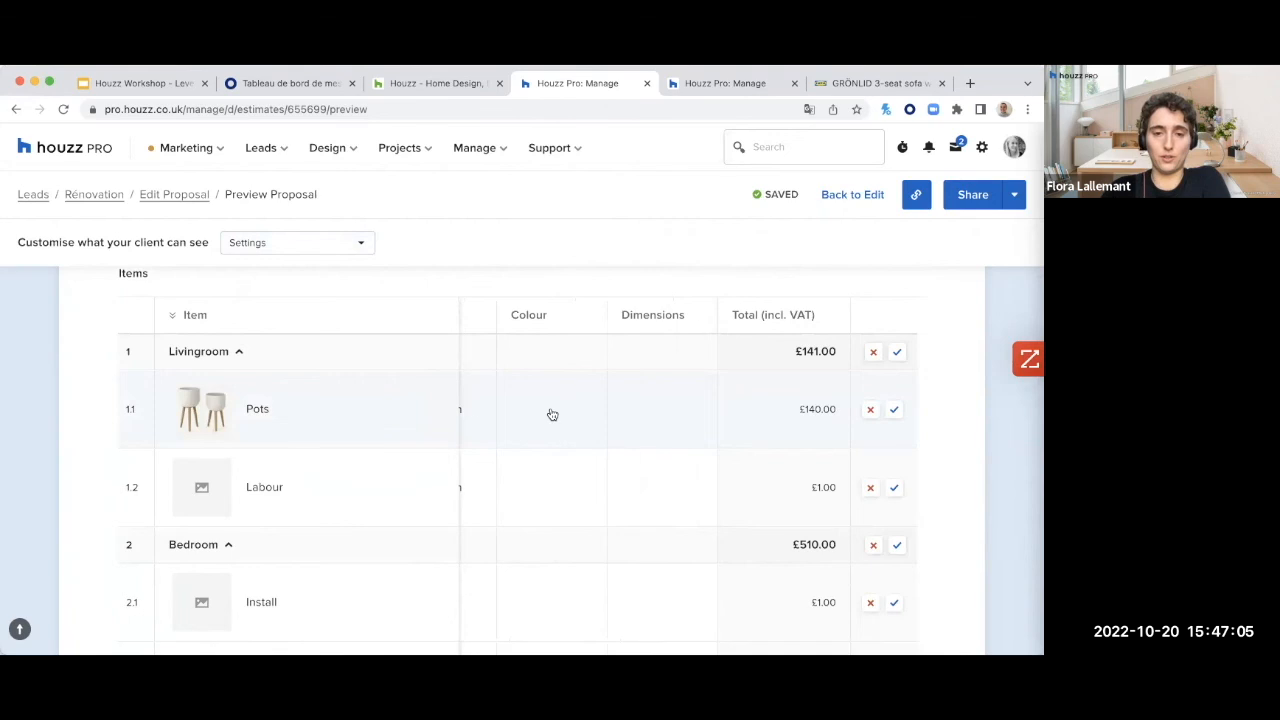
pyautogui.hscroll(-3, 549, 412)
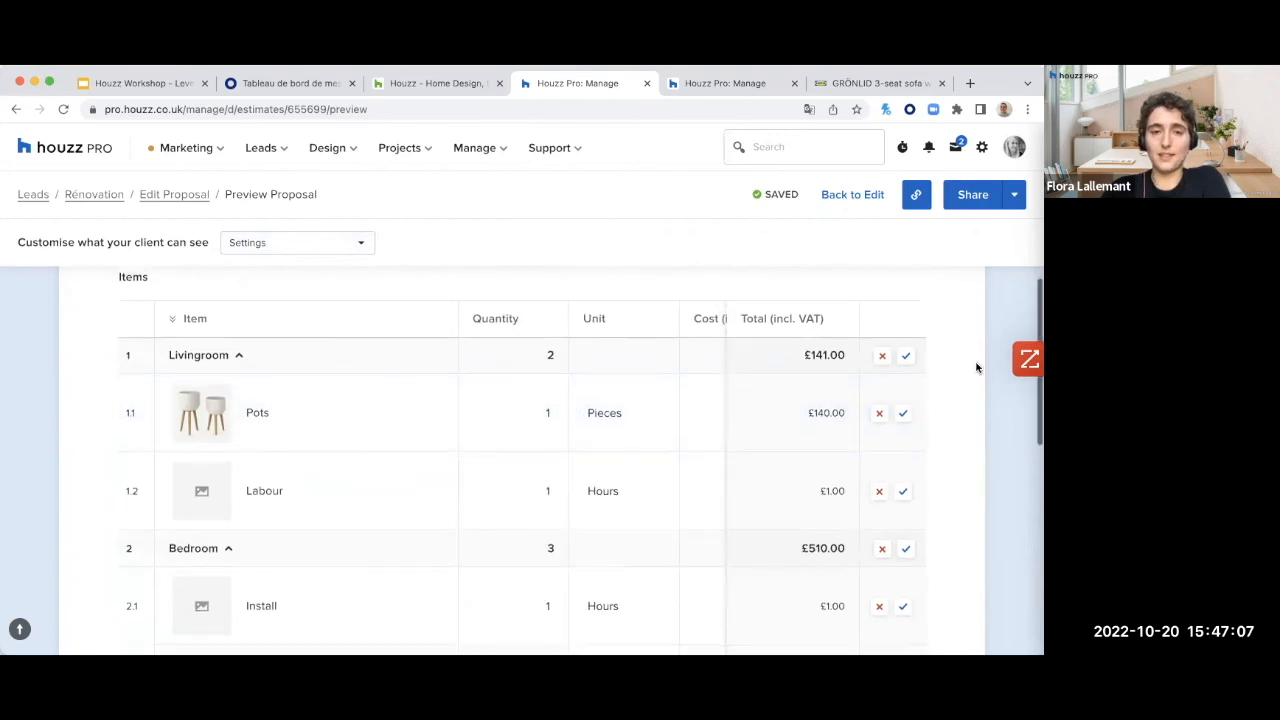
# Step: Revisit the approval options in the client view settings
pyautogui.scroll(1, 977, 366)
pyautogui.click(362, 244)
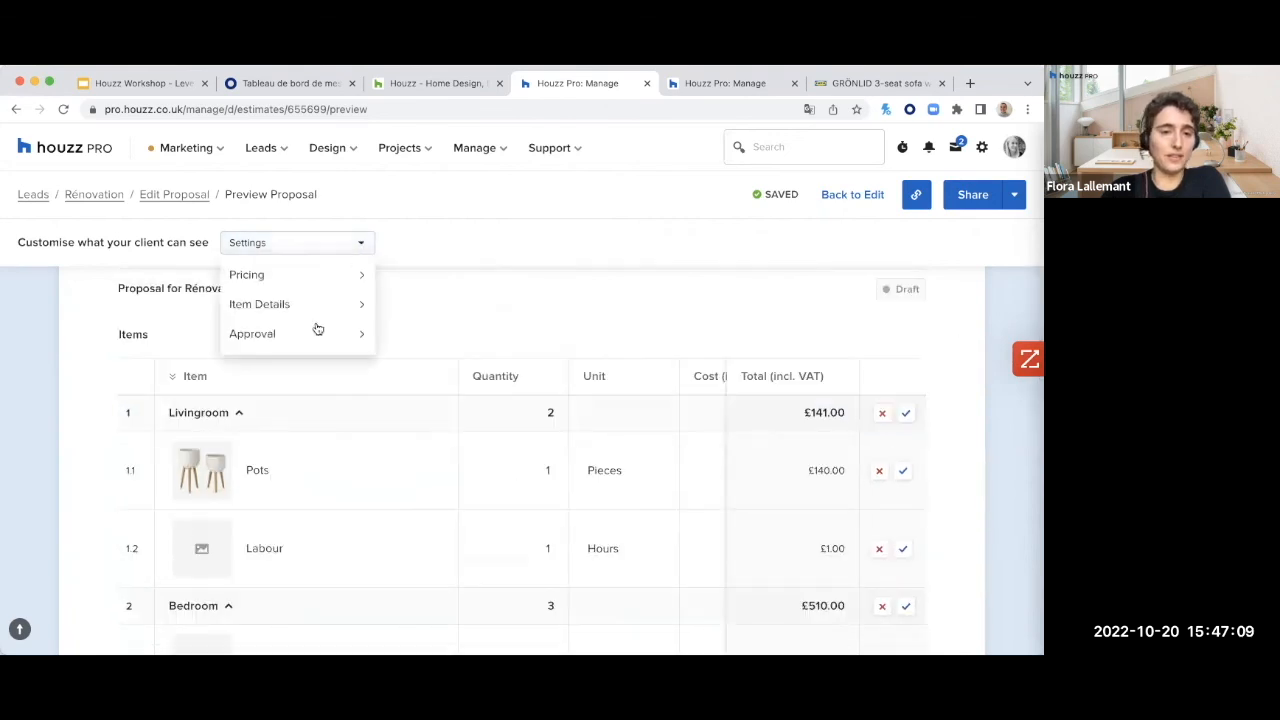
pyautogui.moveTo(314, 342)
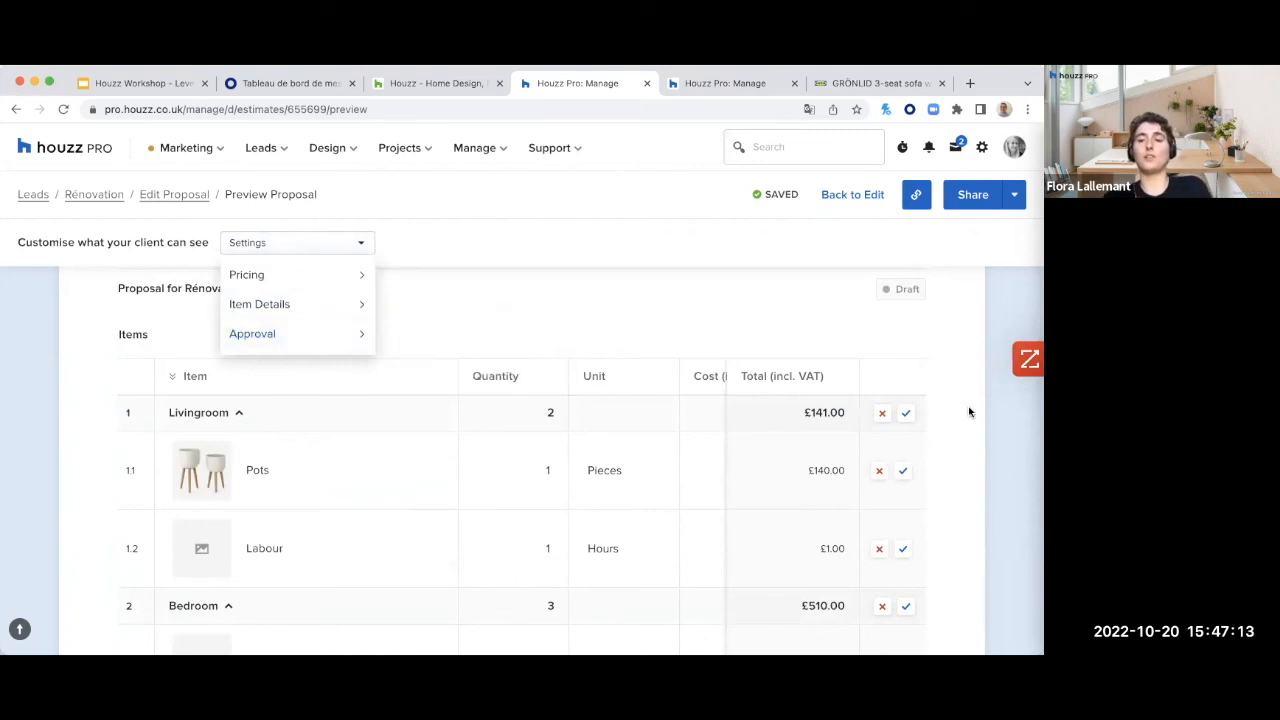
# Step: Close the client view settings and examine the approve and decline options beside the Livingroom and Bedroom items in the proposal preview
pyautogui.click(323, 341)
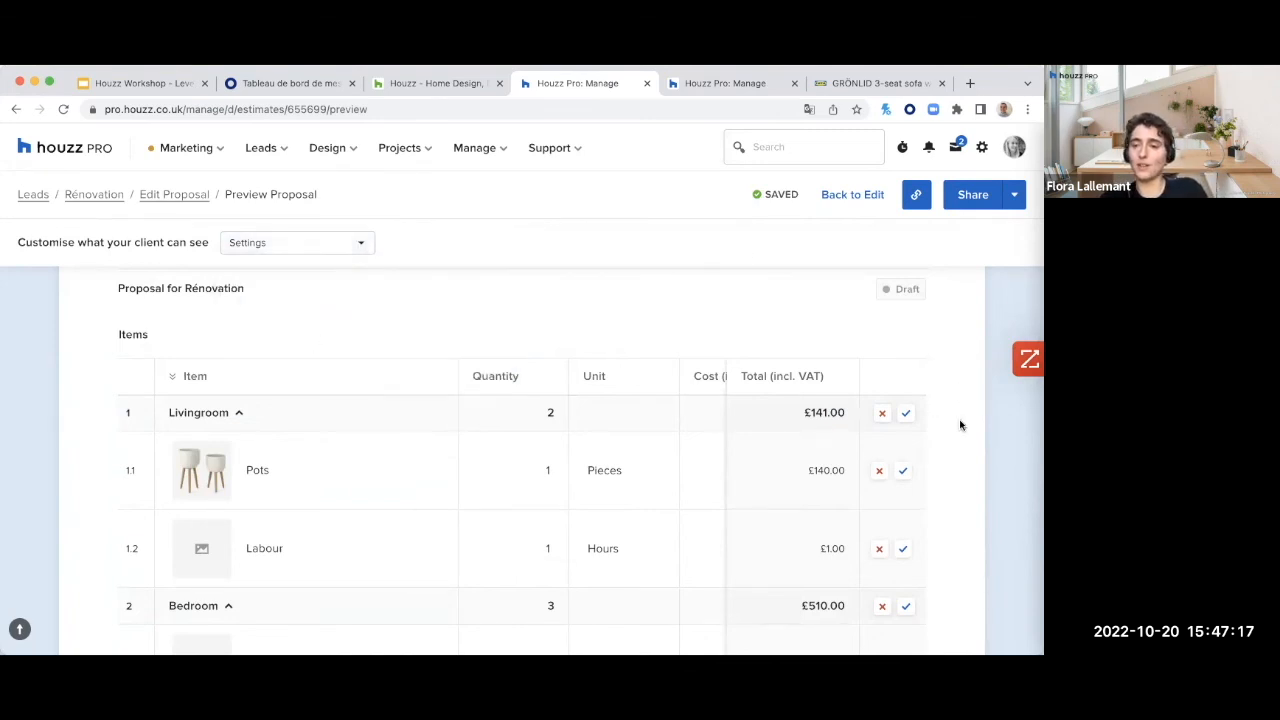
pyautogui.scroll(-2, 959, 425)
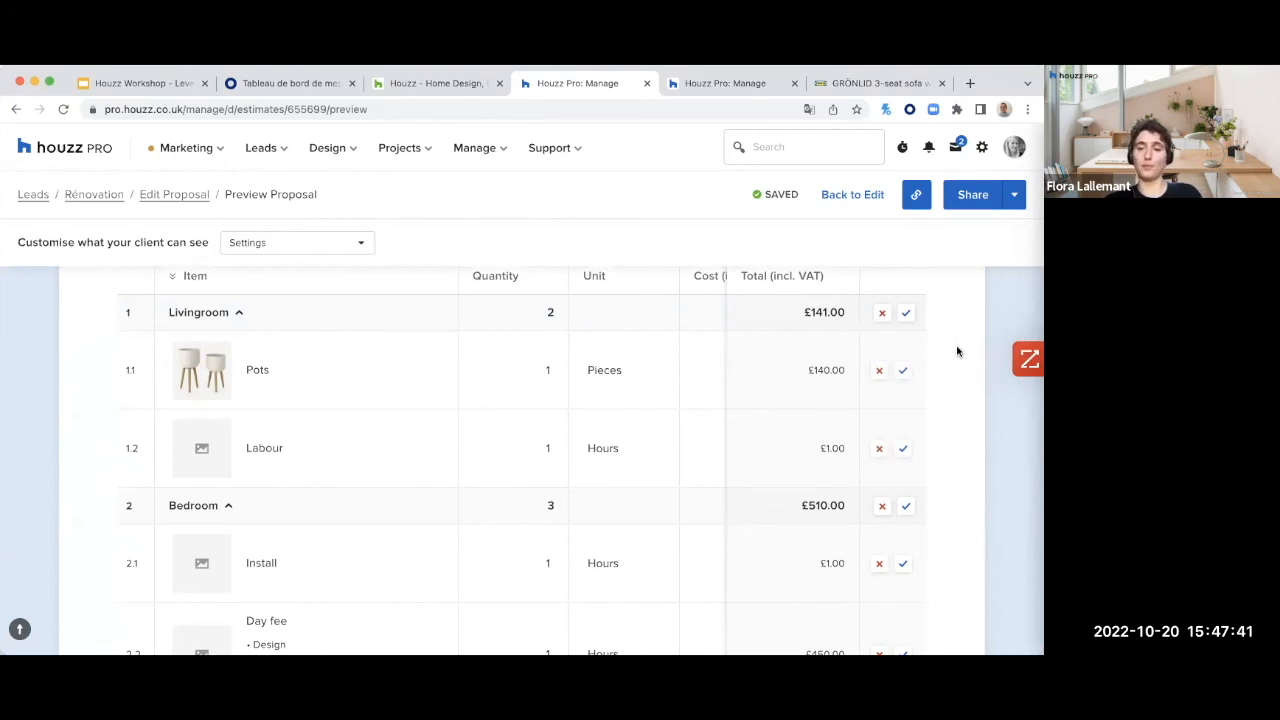
pyautogui.scroll(-2, 957, 351)
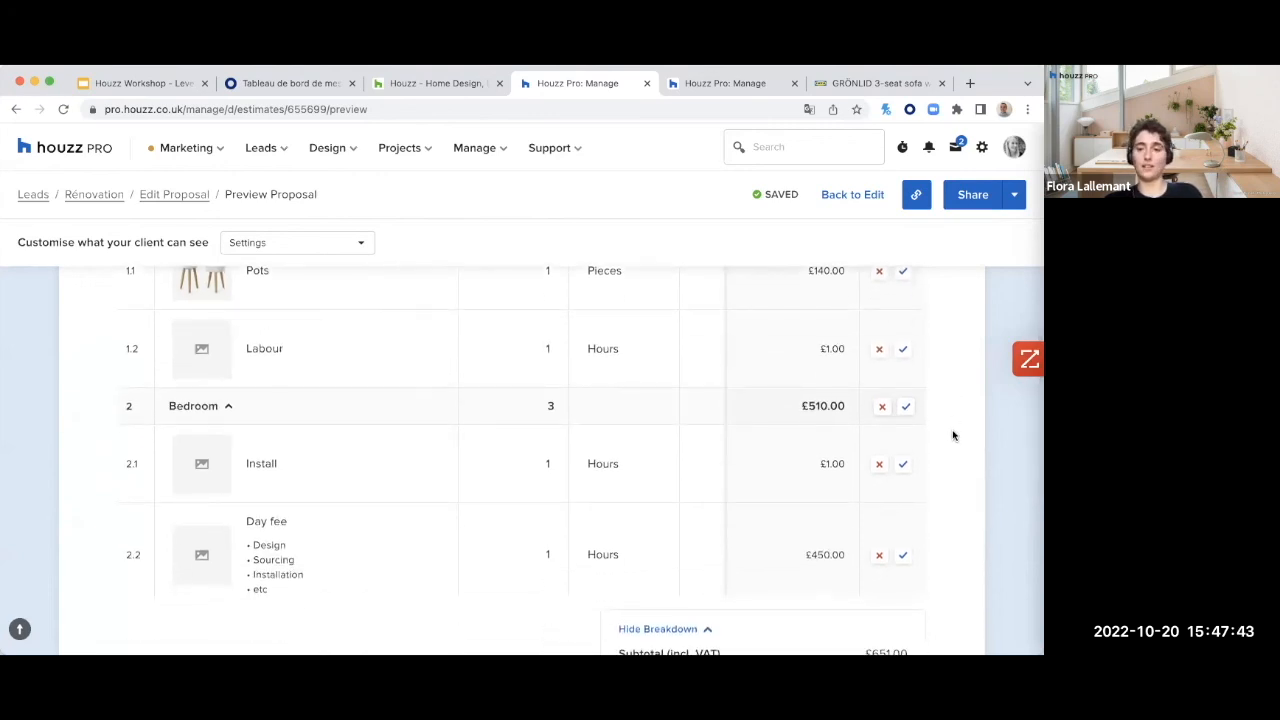
pyautogui.scroll(-3, 952, 434)
pyautogui.scroll(2, 953, 435)
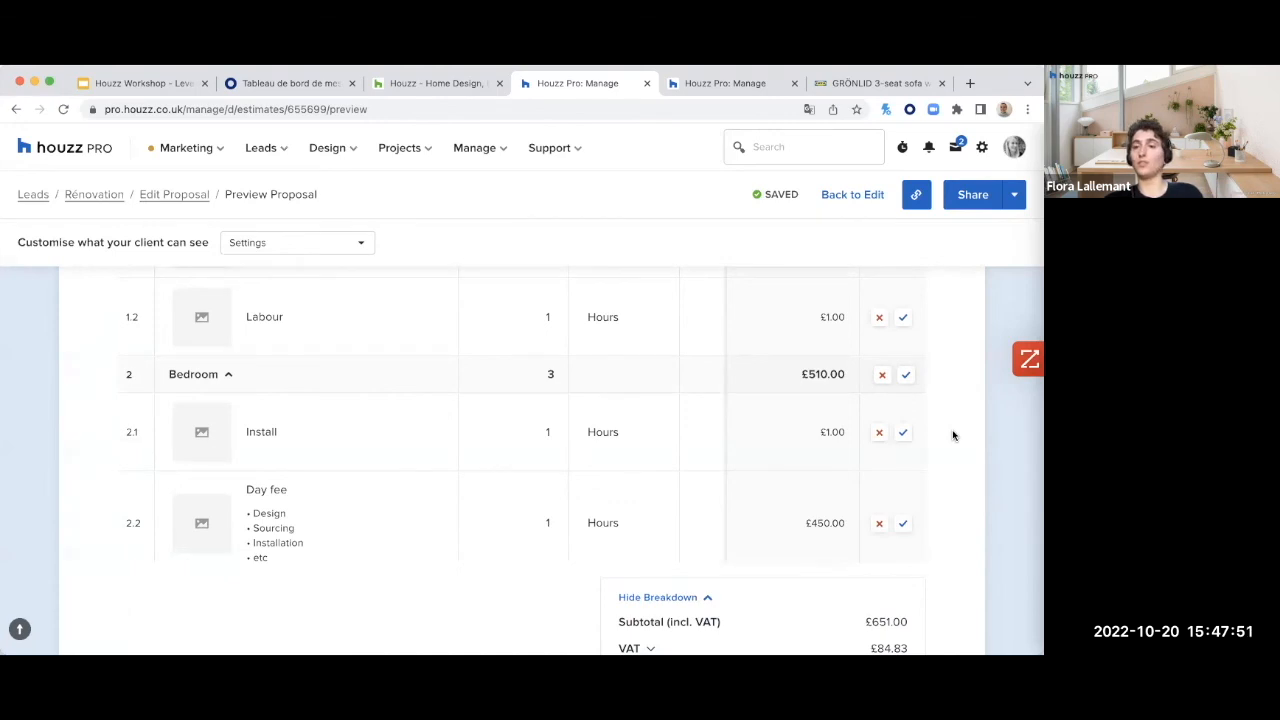
# Step: View the proposal's share details without sending it, and check the totals and signature section of the preview
pyautogui.click(978, 198)
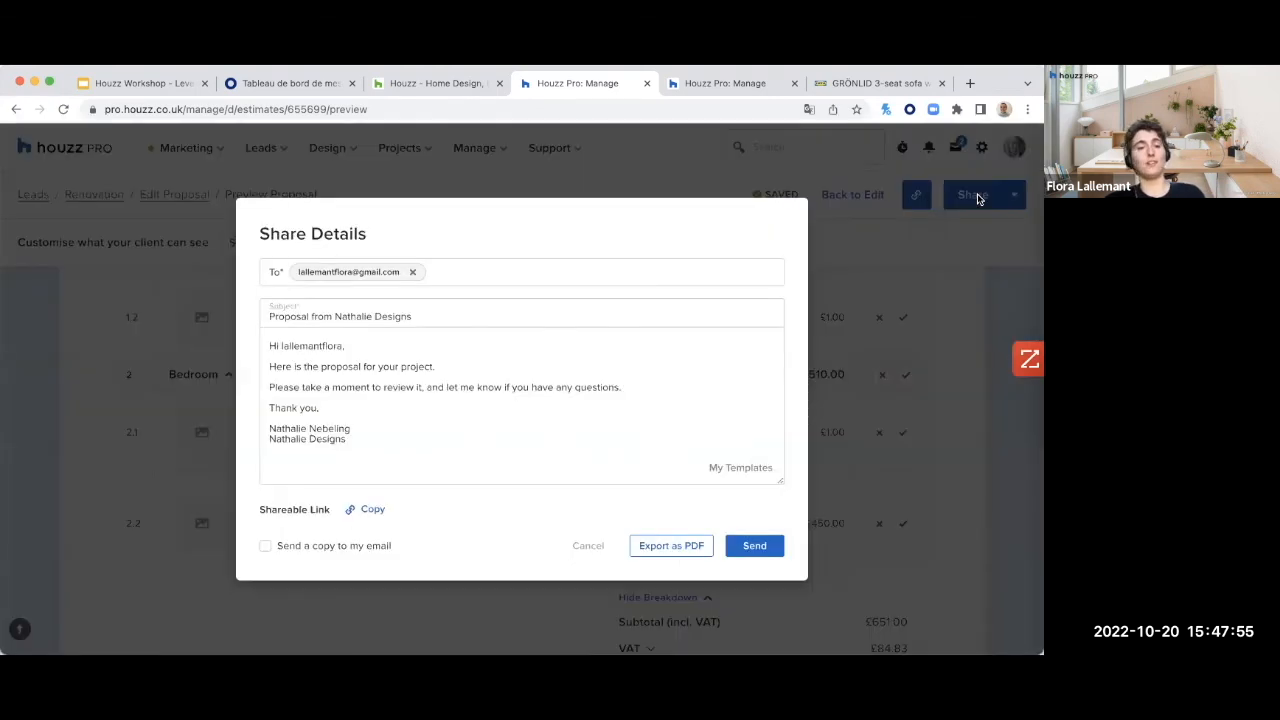
pyautogui.click(959, 355)
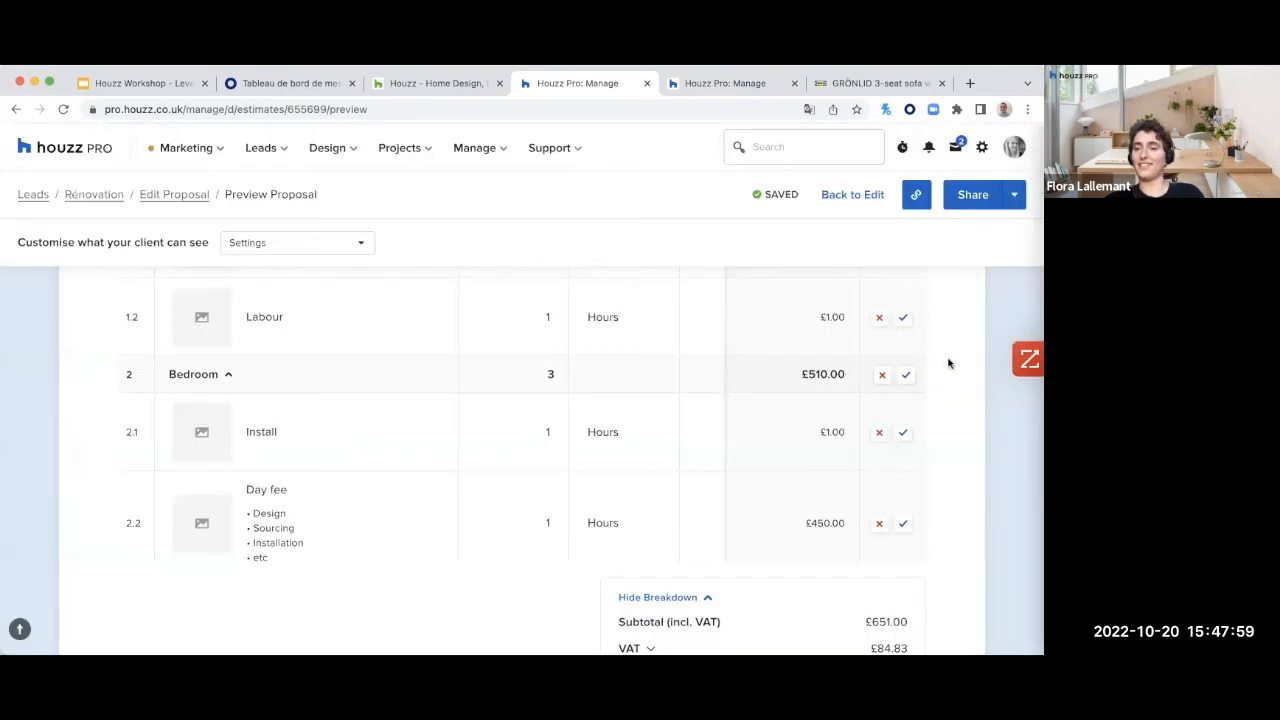
pyautogui.scroll(-3, 946, 368)
pyautogui.scroll(-5, 943, 377)
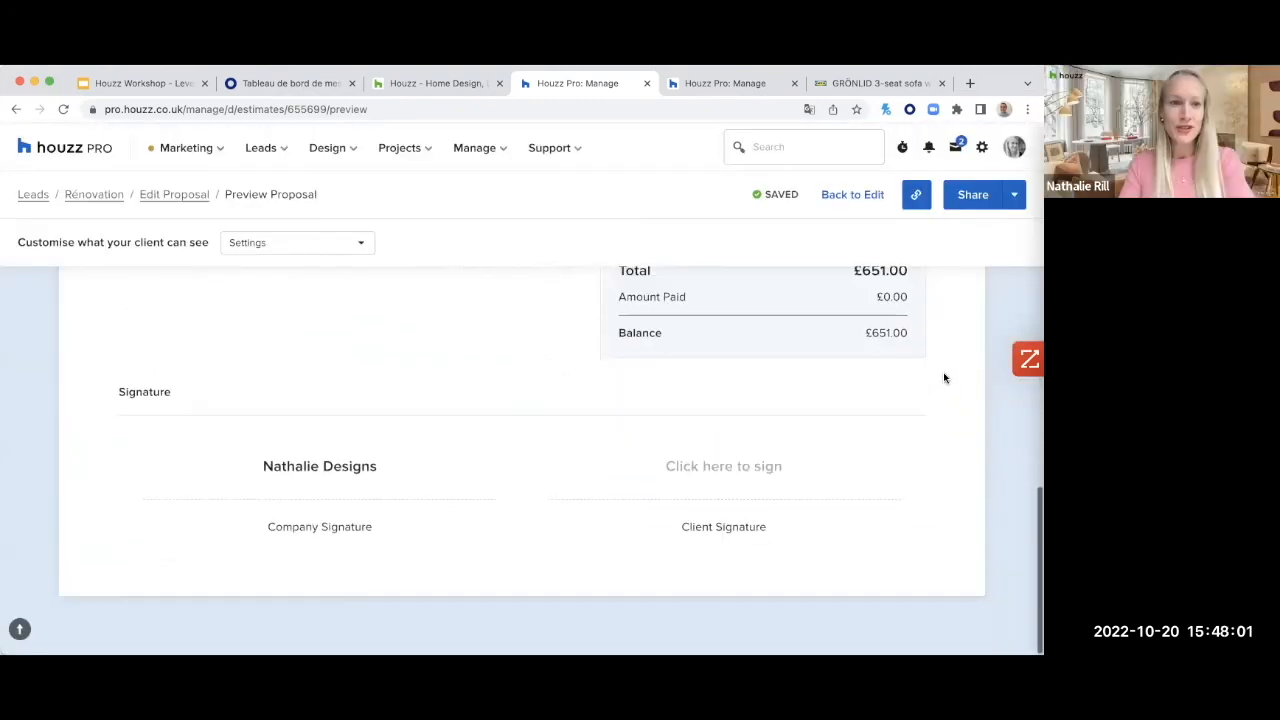
pyautogui.scroll(15, 943, 377)
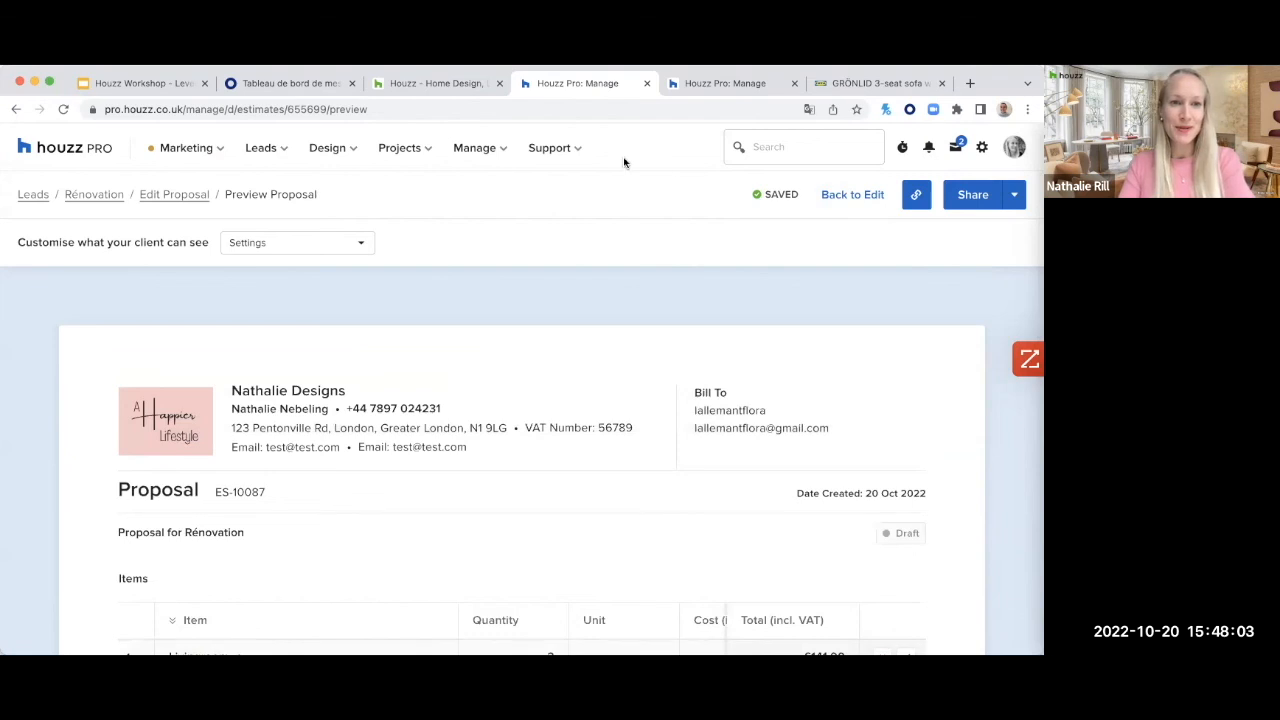